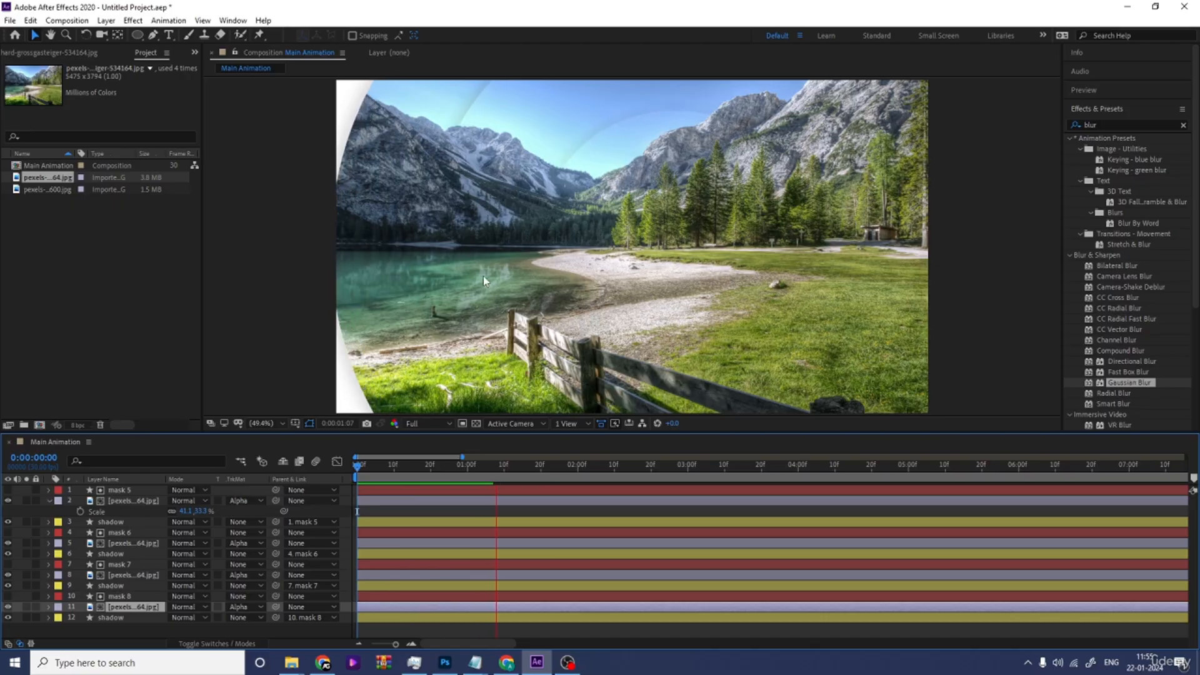
Step: Stop the preview, collapse the layer properties and return the playhead to the start of the composition
{"action": "key", "text": "space"}
{"action": "left_click", "coordinate": [386, 512]}
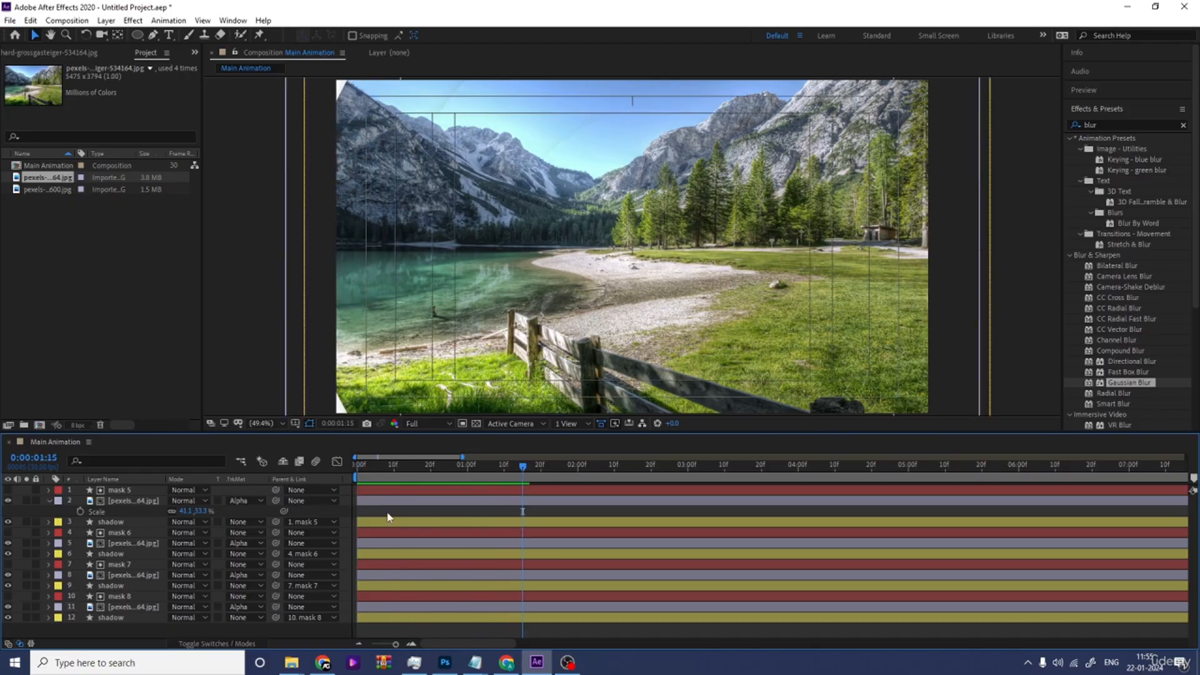
{"action": "key", "text": "u"}
{"action": "key", "text": "u"}
{"action": "key", "text": "Home"}
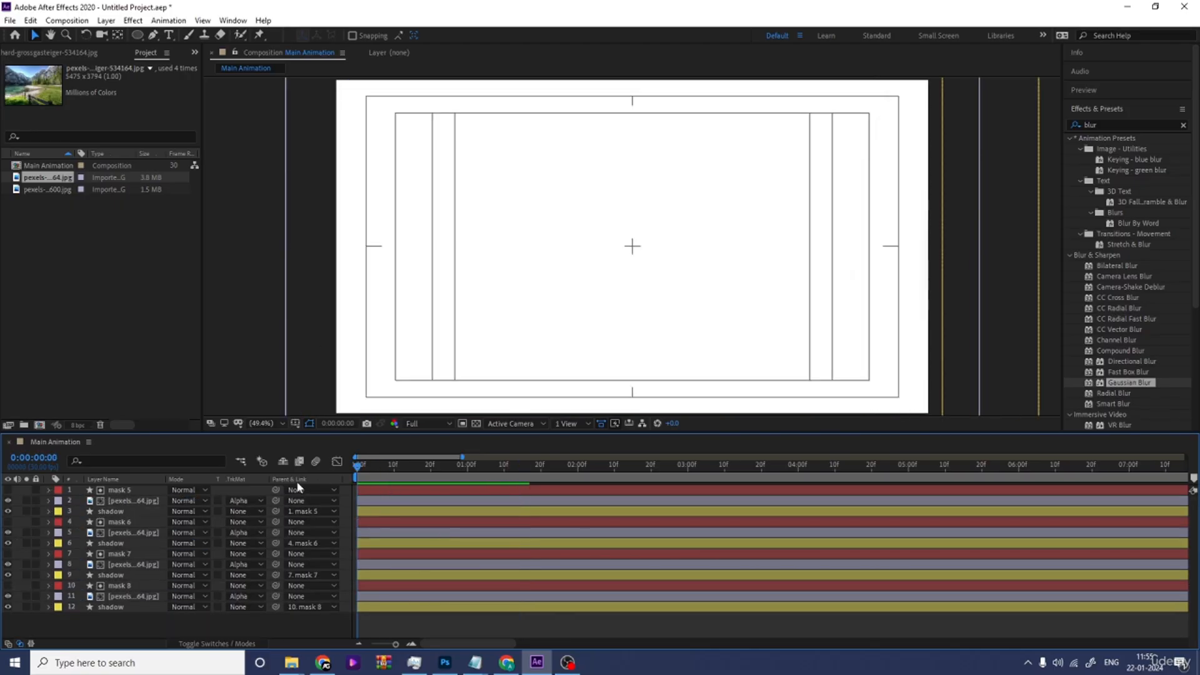
Step: Shift the mask 7 layer with its image and shadow layers to start at 0:00:00:05
{"action": "key", "text": "equal"}
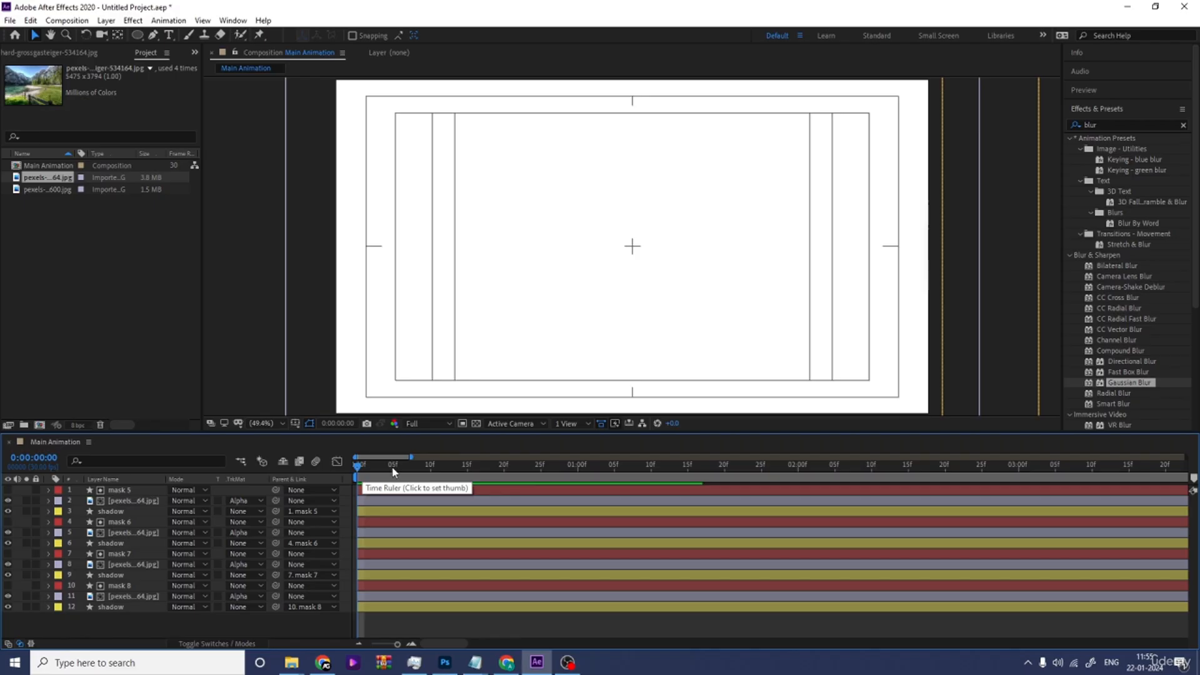
{"action": "left_click", "coordinate": [394, 470]}
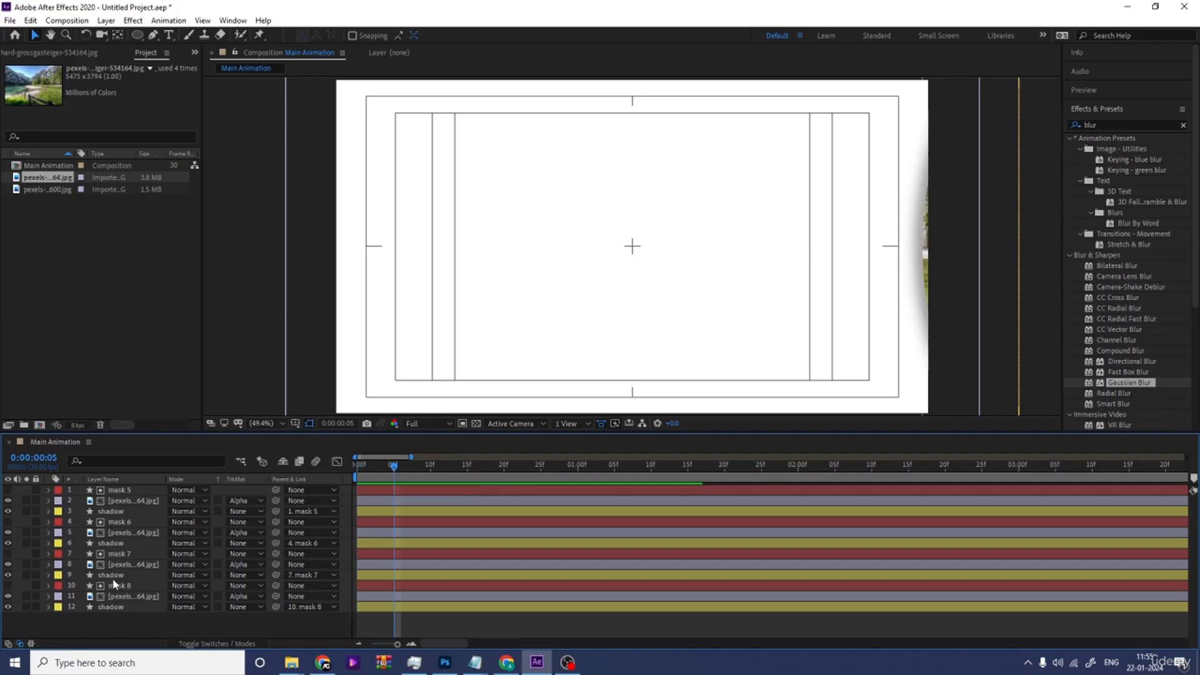
{"action": "left_click", "coordinate": [119, 585]}
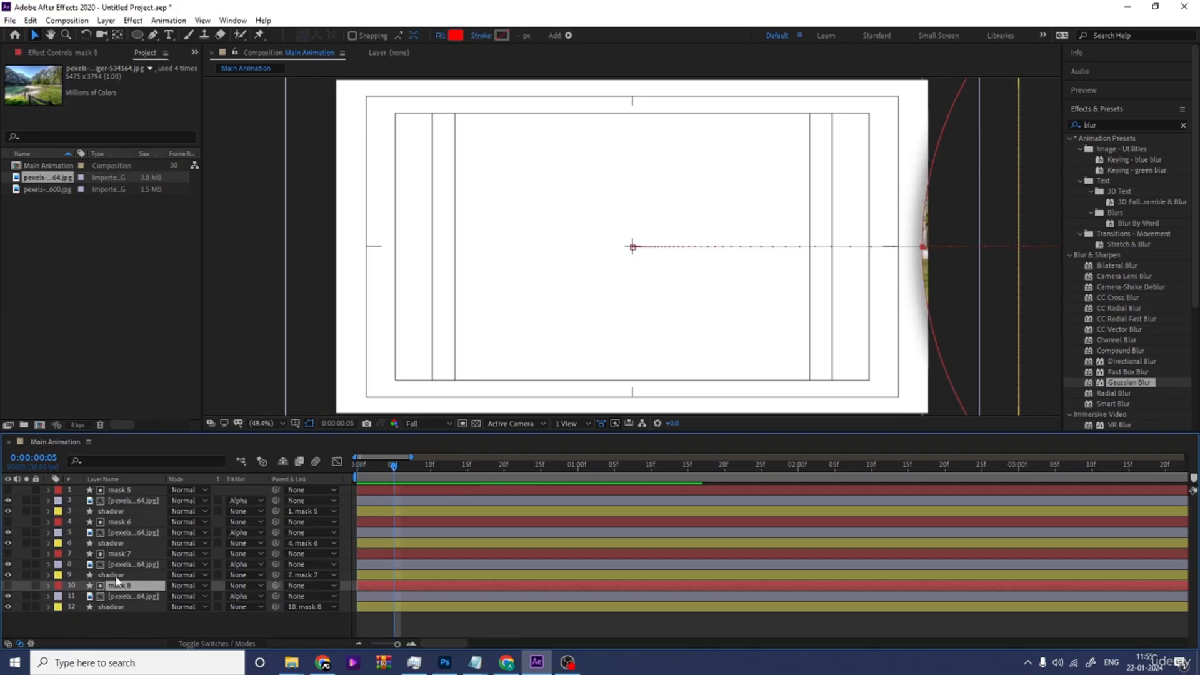
{"action": "left_click", "coordinate": [116, 577]}
{"action": "left_click", "coordinate": [118, 565], "text": "shift"}
{"action": "left_click", "coordinate": [117, 554], "text": "shift"}
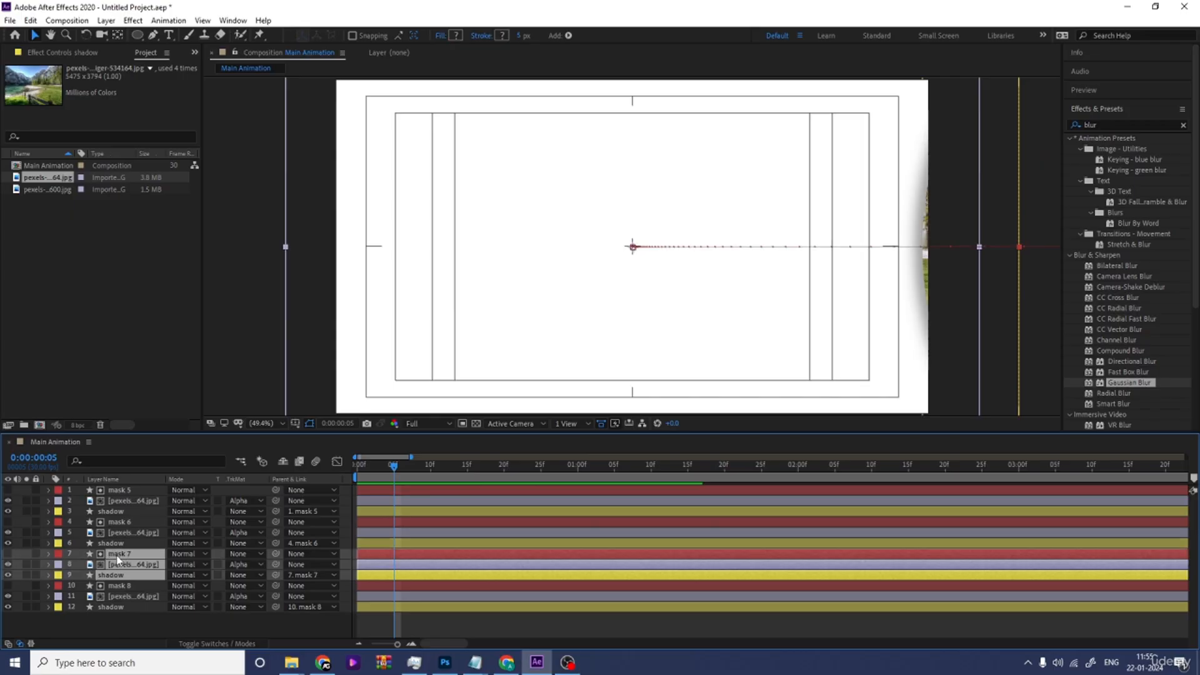
{"action": "key", "text": "alt+bracketleft"}
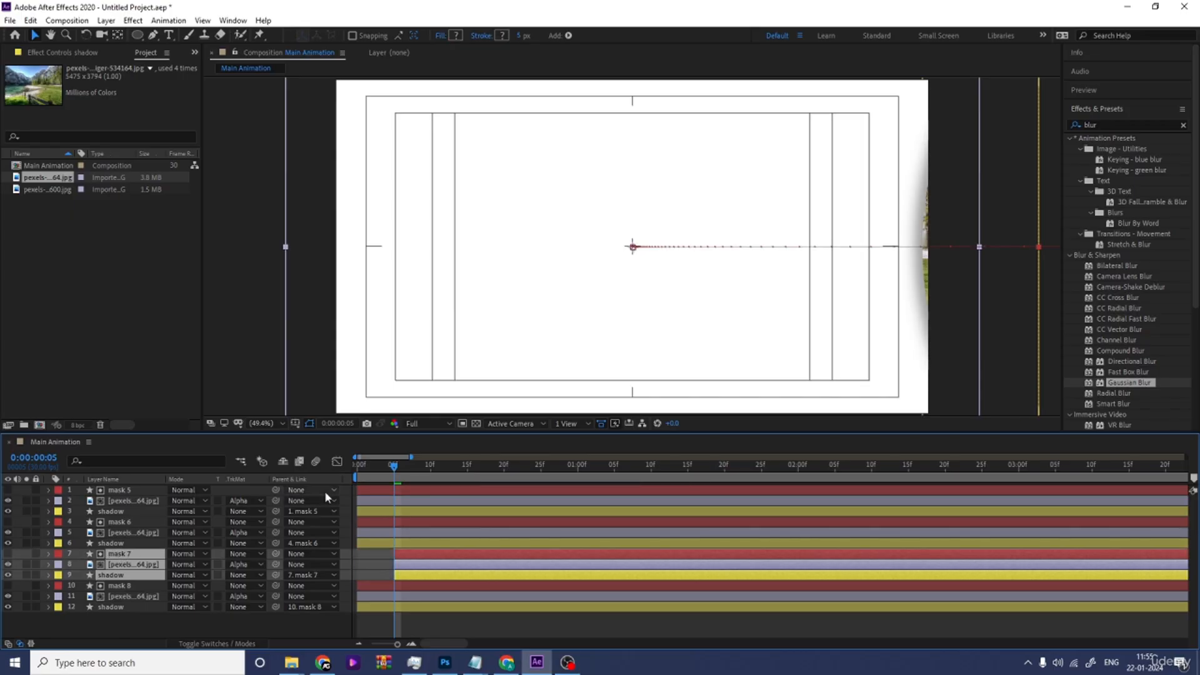
Step: Shift the mask 6 layer with its image and shadow layers to start at 0:00:00:10
{"action": "left_click", "coordinate": [430, 466]}
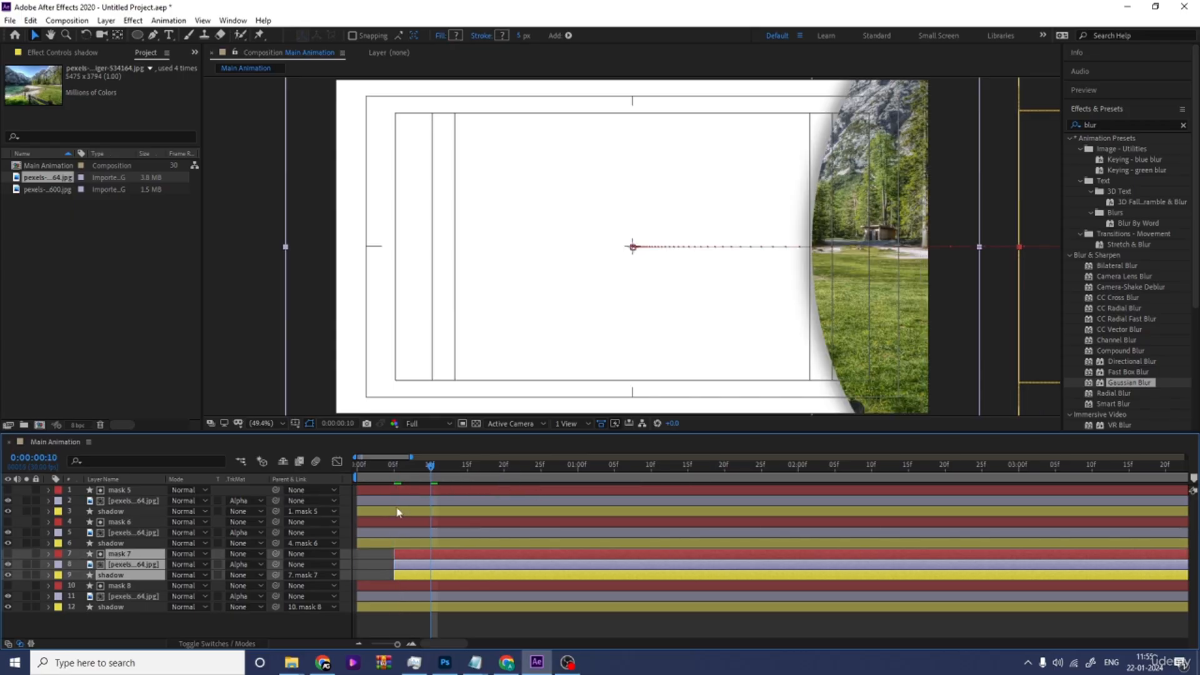
{"action": "left_click", "coordinate": [116, 544]}
{"action": "left_click", "coordinate": [116, 523], "text": "shift"}
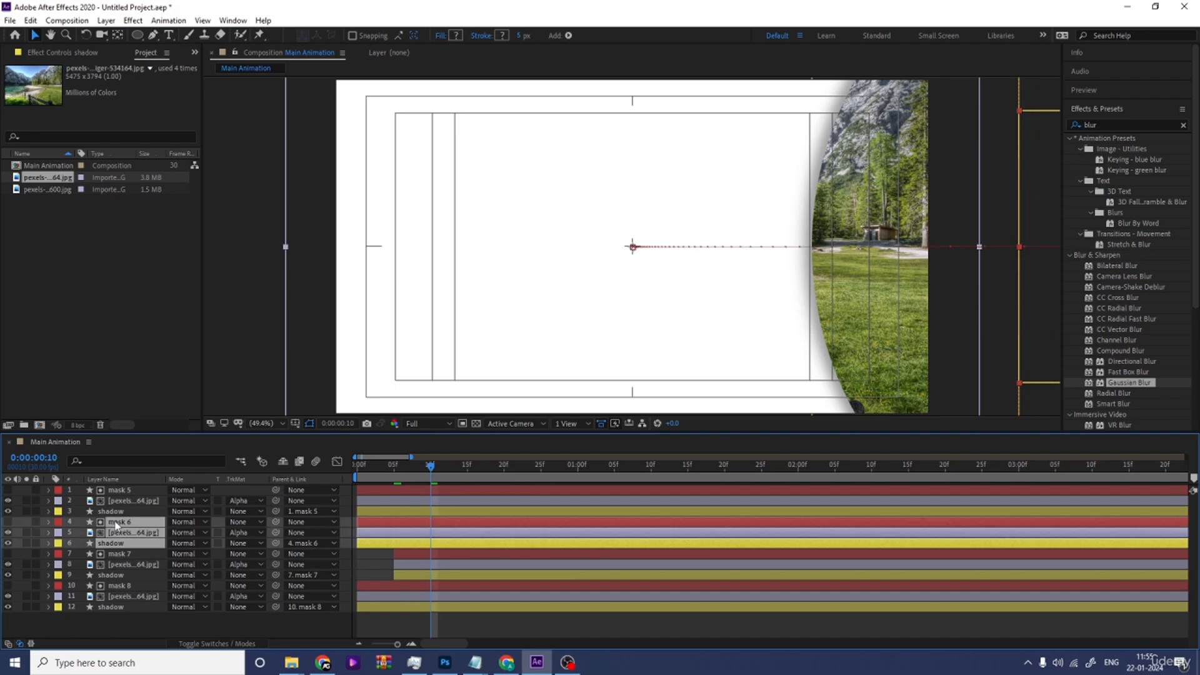
{"action": "key", "text": "alt+bracketleft"}
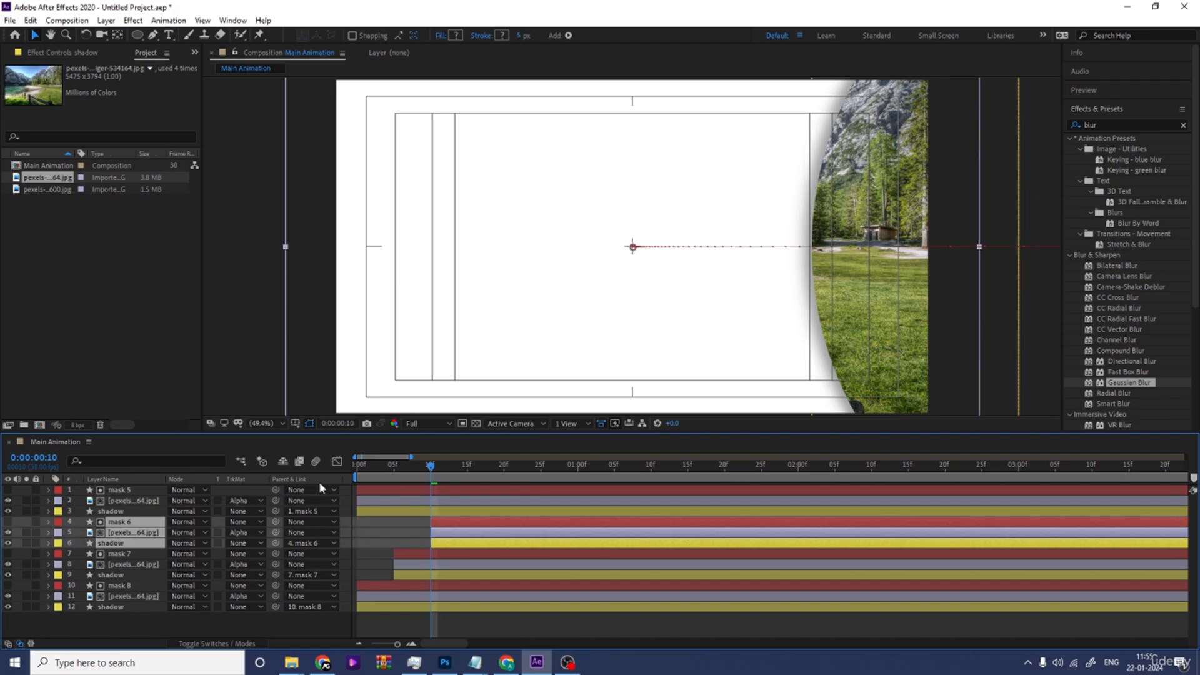
Step: Shift the mask 5 layer with its image and shadow layers to start at 0:00:00:15
{"action": "left_click", "coordinate": [467, 465]}
{"action": "left_click", "coordinate": [458, 513]}
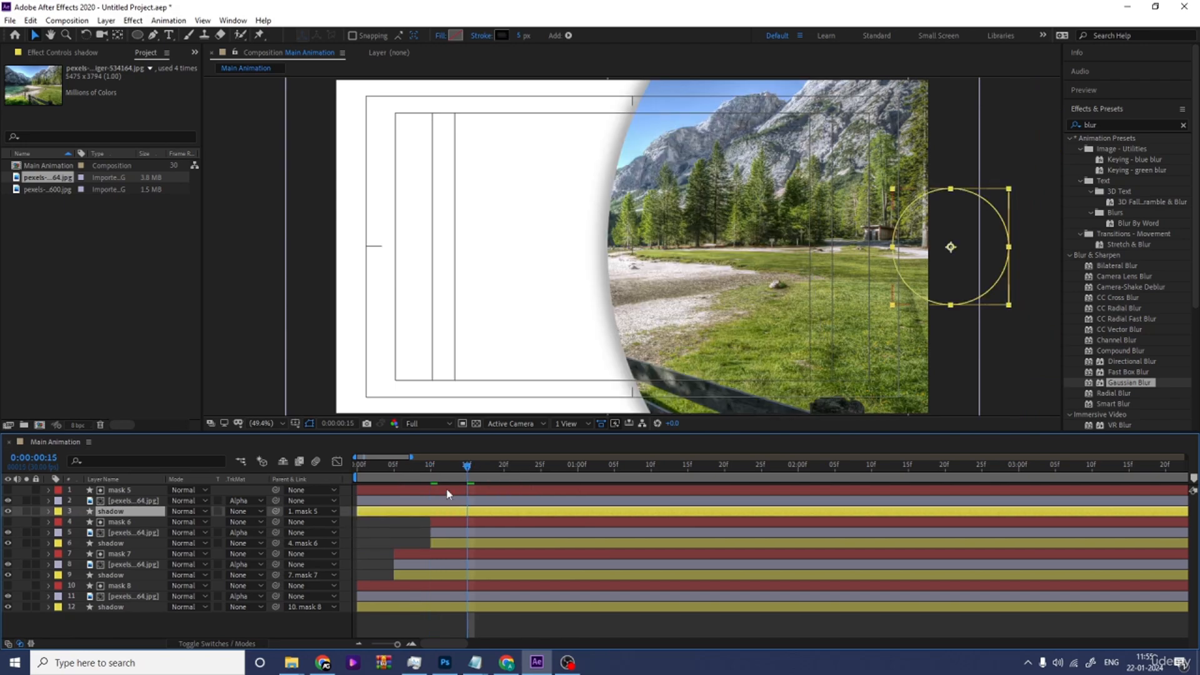
{"action": "left_click", "coordinate": [447, 494], "text": "shift"}
{"action": "key", "text": "alt+bracketleft"}
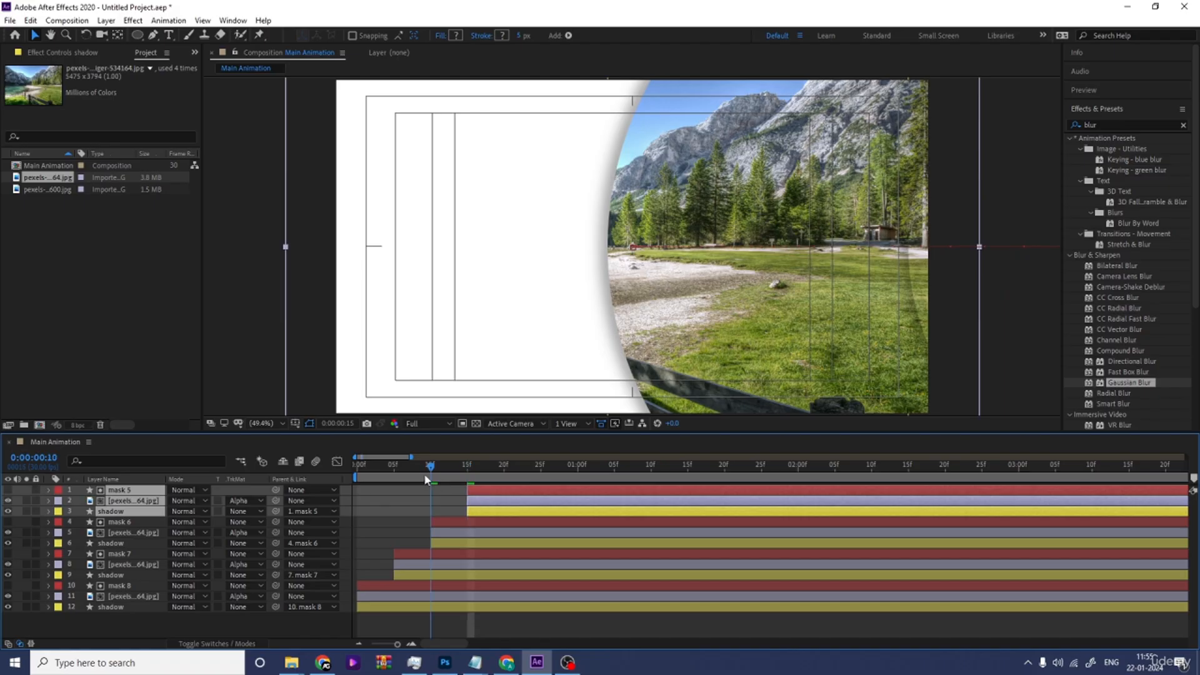
Step: Preview the staggered reveal and move all layers back to start at 0:00:00:00
{"action": "key", "text": "Home"}
{"action": "key", "text": "space"}
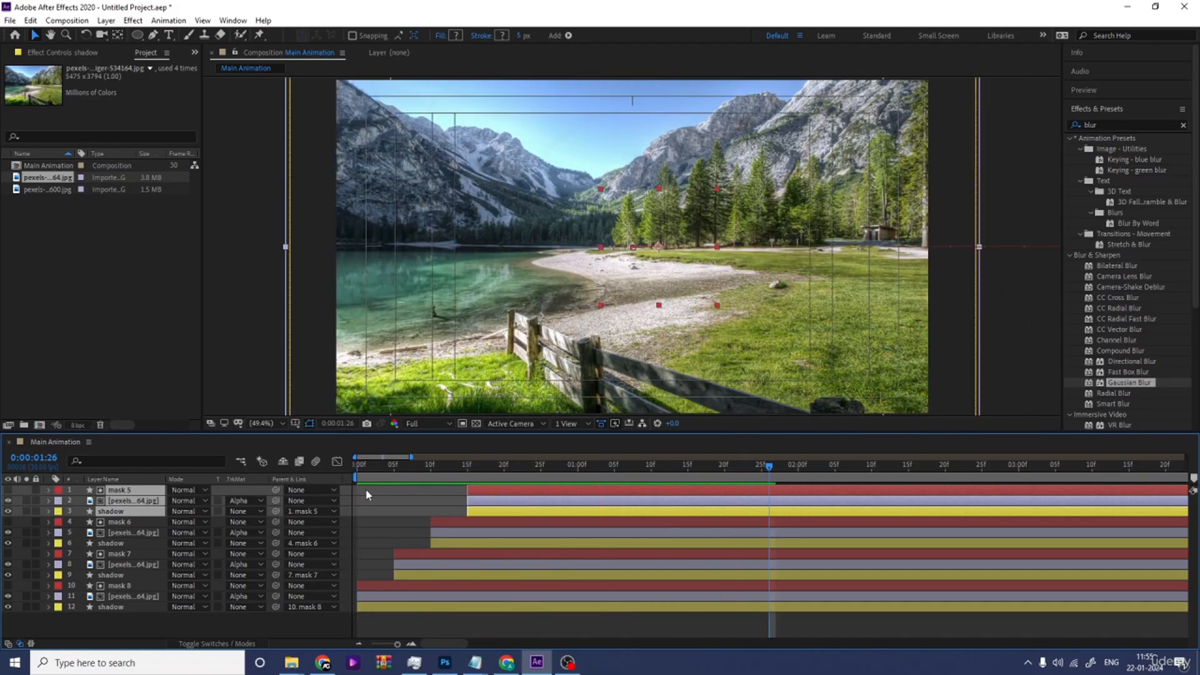
{"action": "key", "text": "space"}
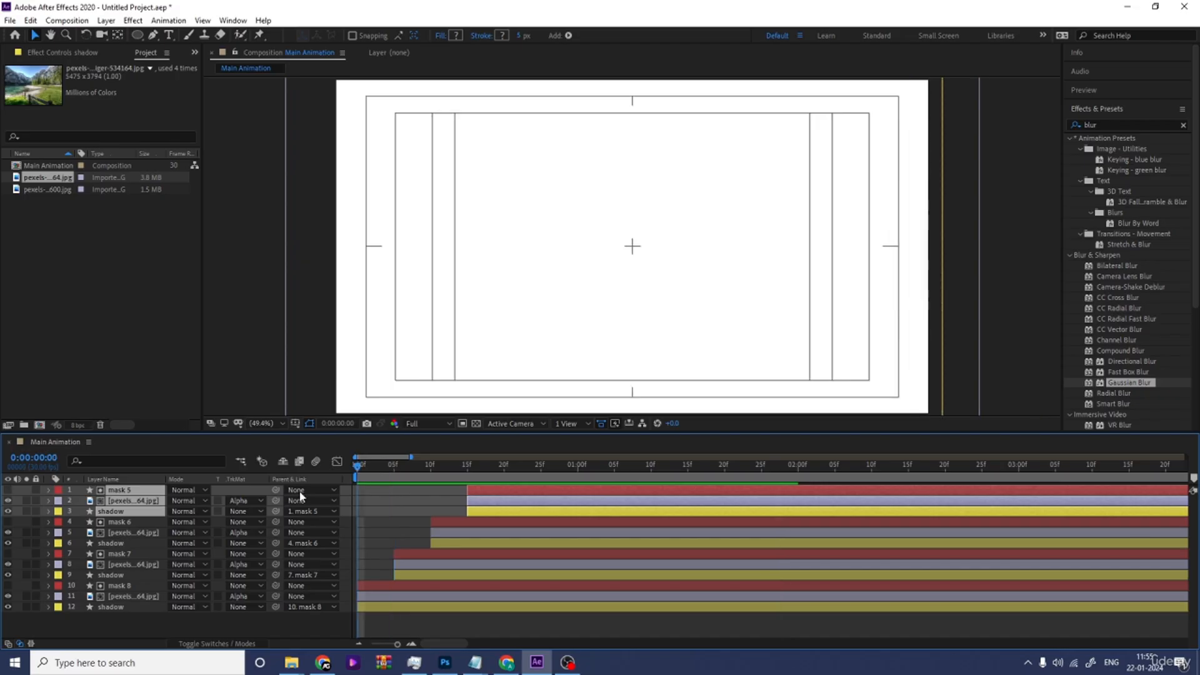
{"action": "key", "text": "ctrl+a"}
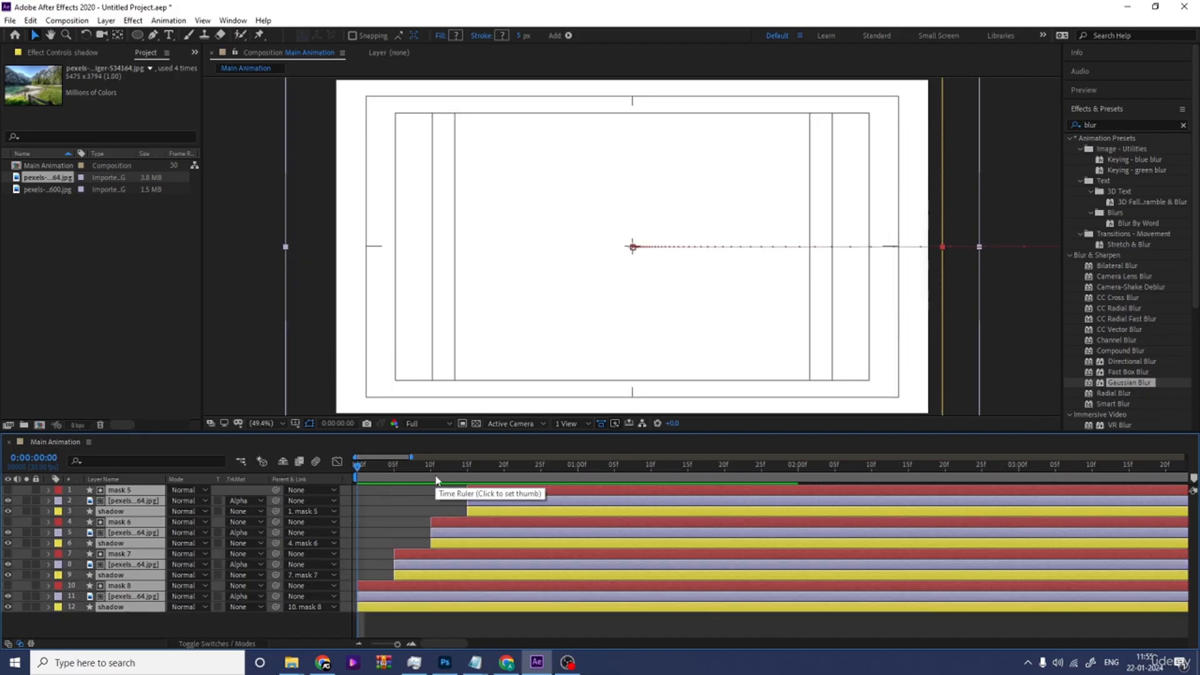
{"action": "key", "text": "bracketleft"}
{"action": "left_click", "coordinate": [126, 618]}
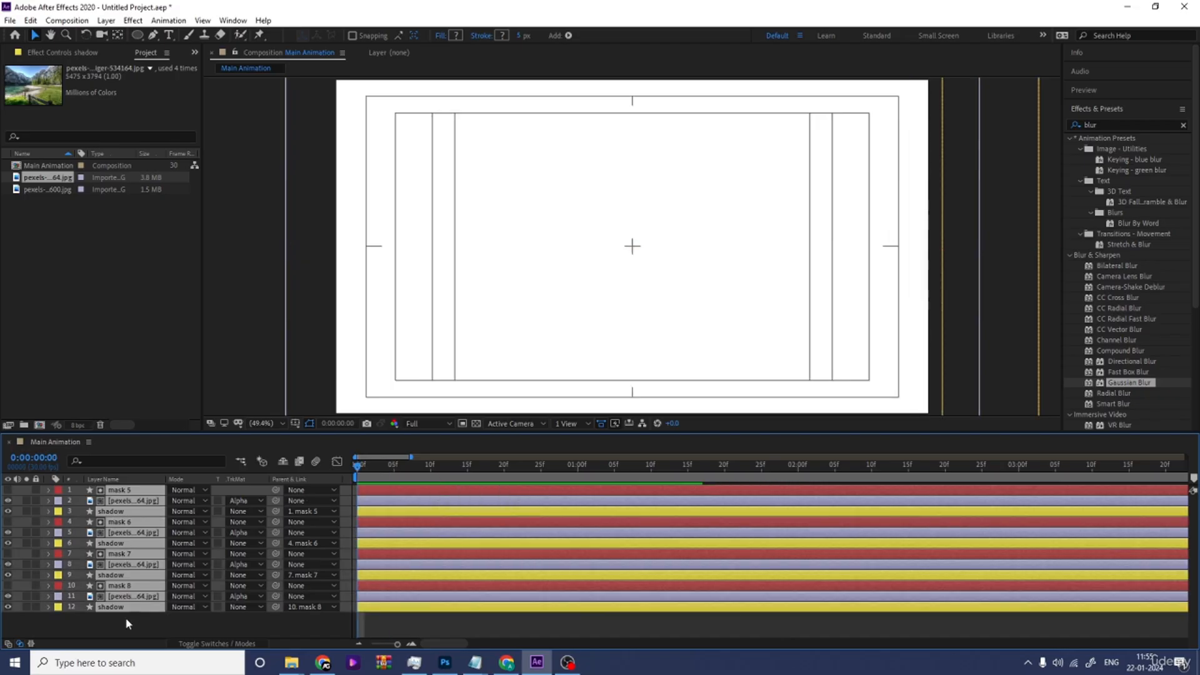
Step: Add Position keyframes to all four image layers at 0:00:00:00 and 0:00:02:00
{"action": "left_click", "coordinate": [117, 597]}
{"action": "left_click", "coordinate": [114, 564], "text": "ctrl"}
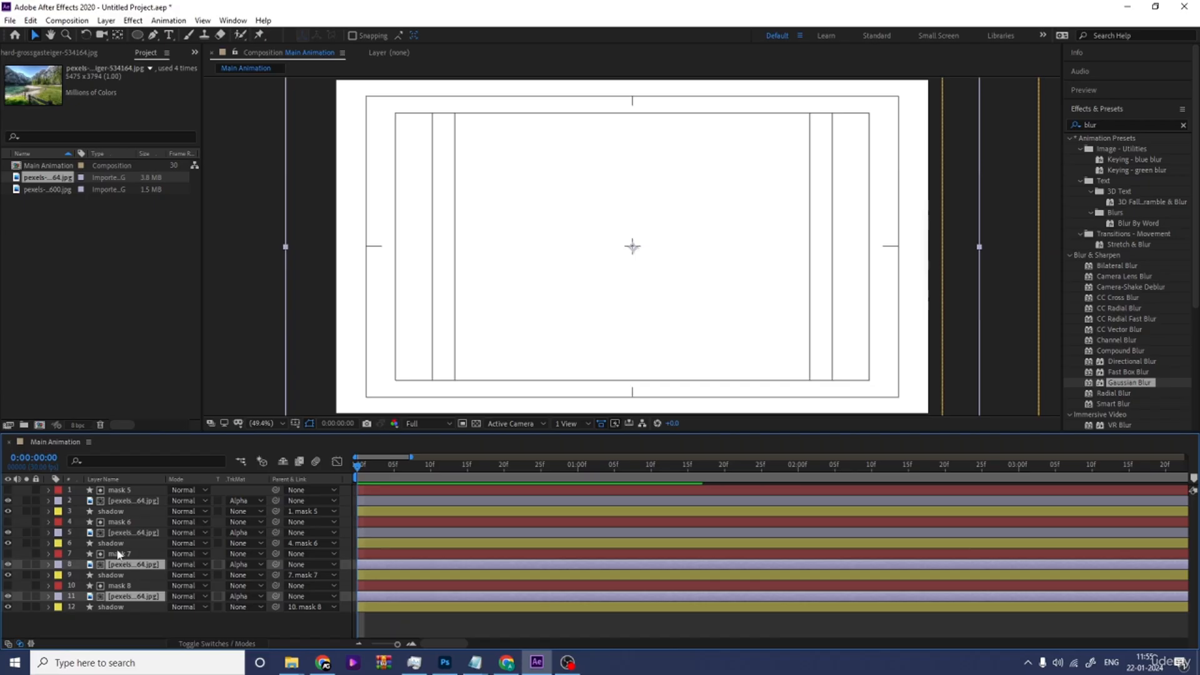
{"action": "left_click", "coordinate": [119, 533], "text": "ctrl"}
{"action": "left_click", "coordinate": [117, 501], "text": "ctrl"}
{"action": "key", "text": "p"}
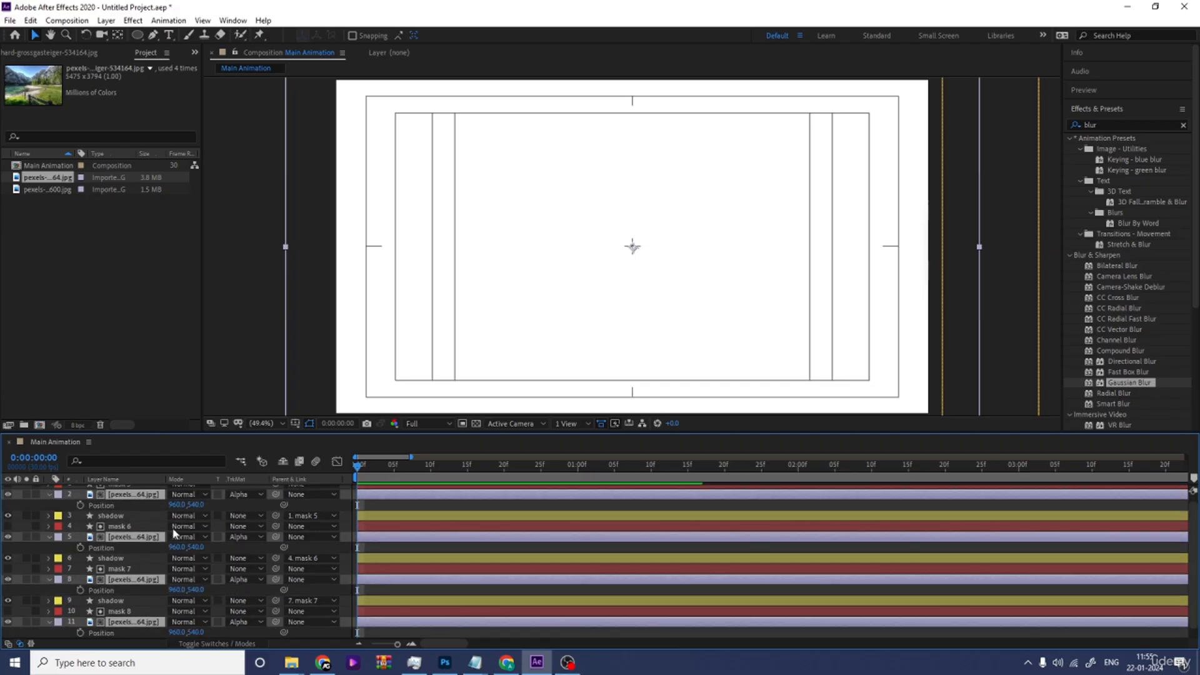
{"action": "left_click", "coordinate": [80, 505]}
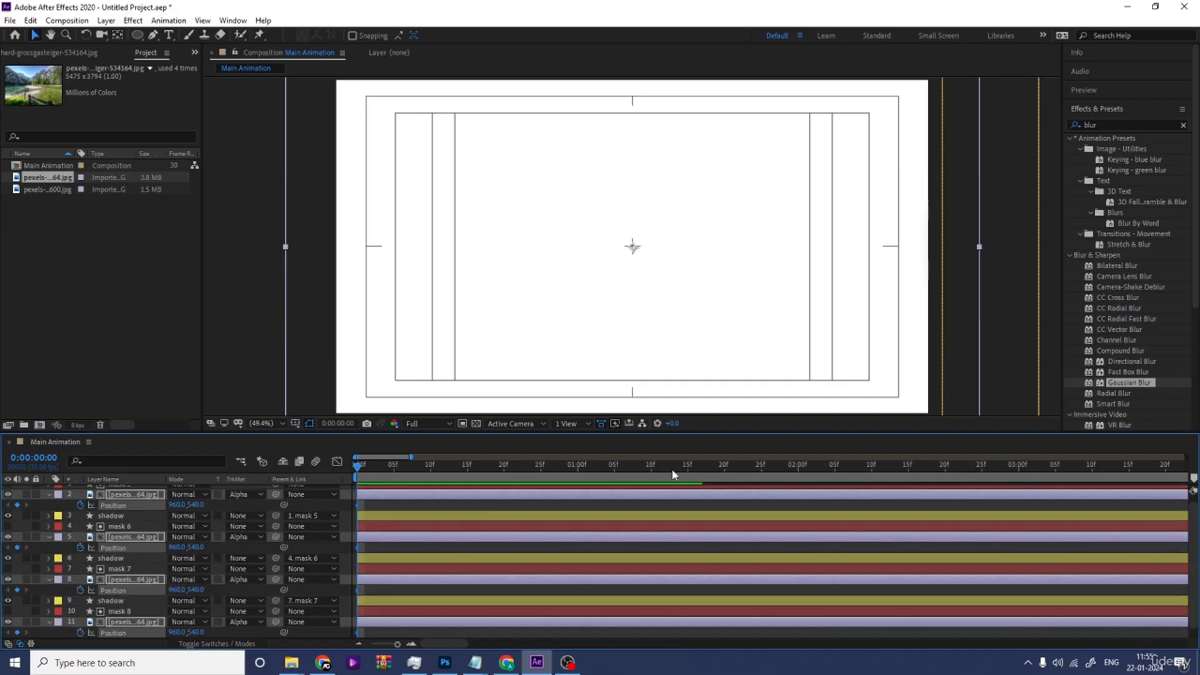
{"action": "left_click", "coordinate": [804, 473]}
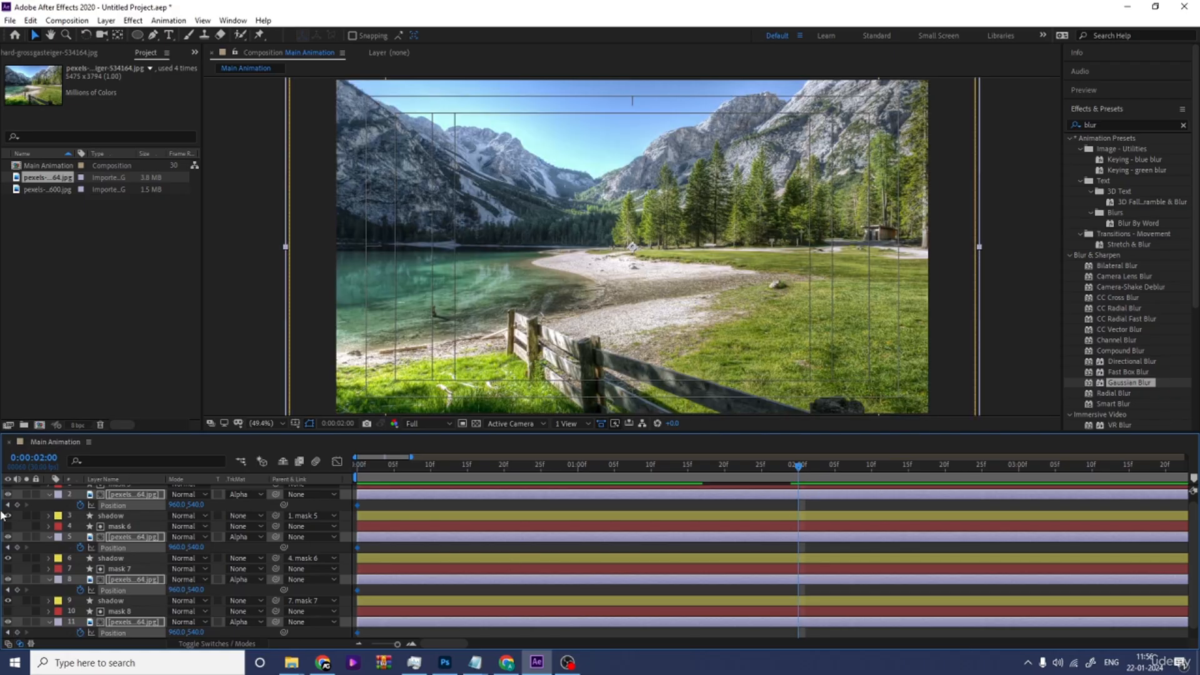
Step: Set the Position of the four image layers to 1519, 540 at the first keyframe and preview the slide
{"action": "key", "text": "Home"}
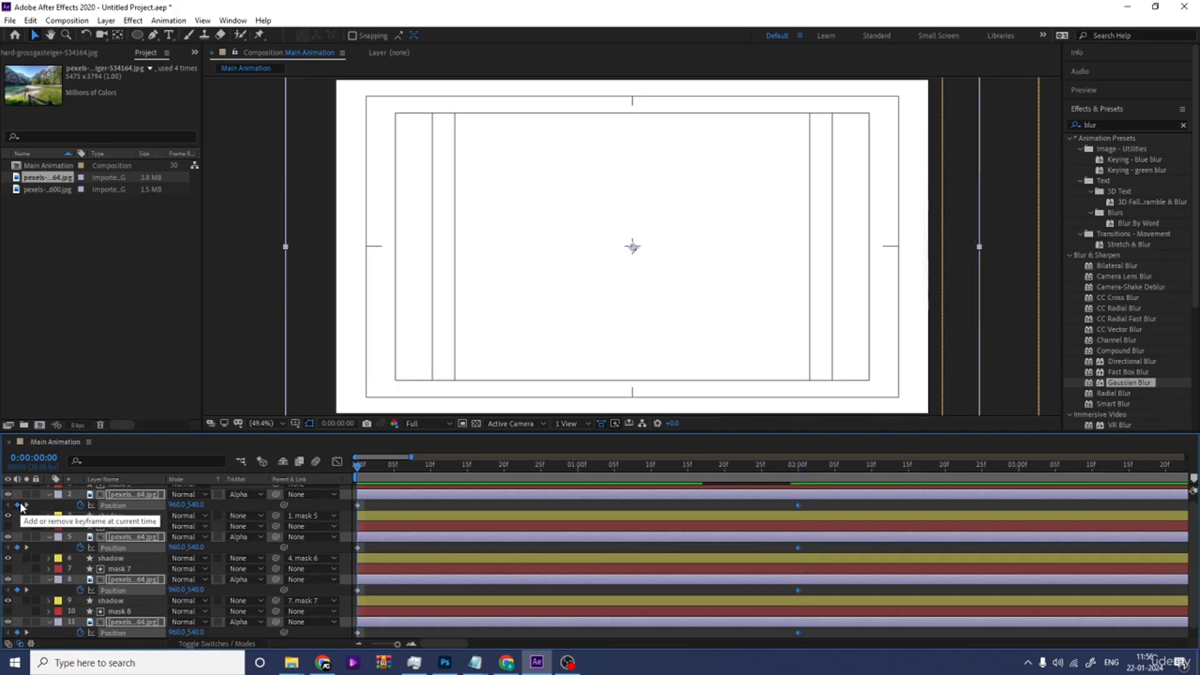
{"action": "left_click_drag", "start_coordinate": [179, 505], "coordinate": [458, 502]}
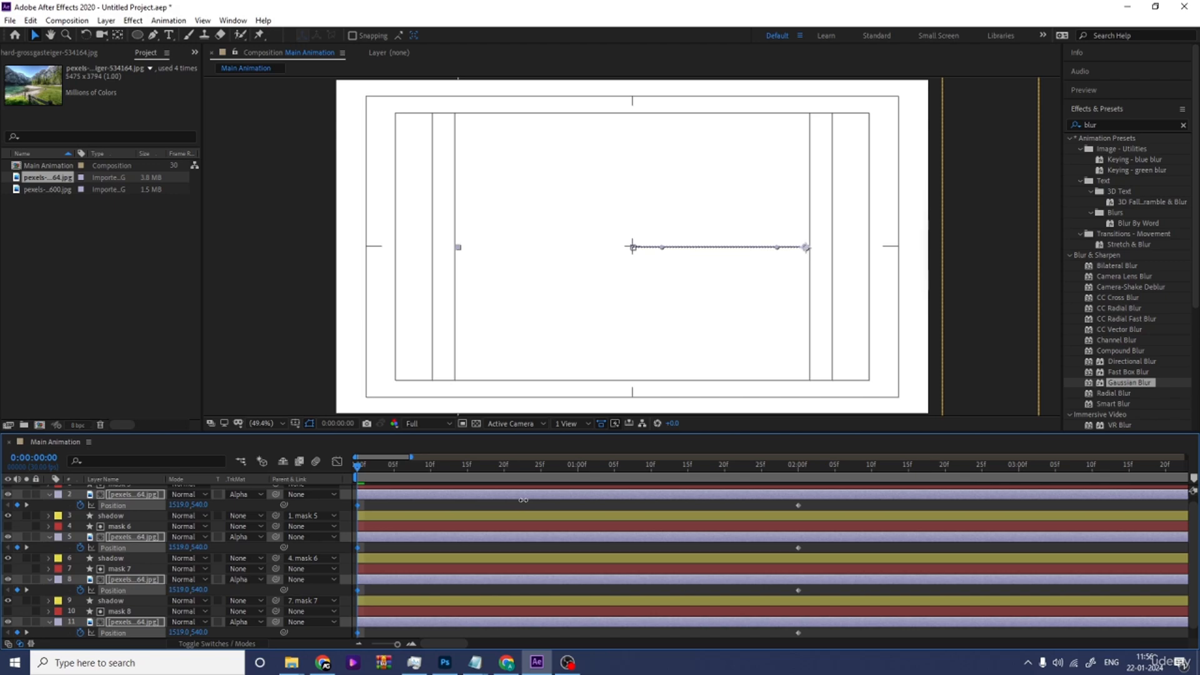
{"action": "key", "text": "space"}
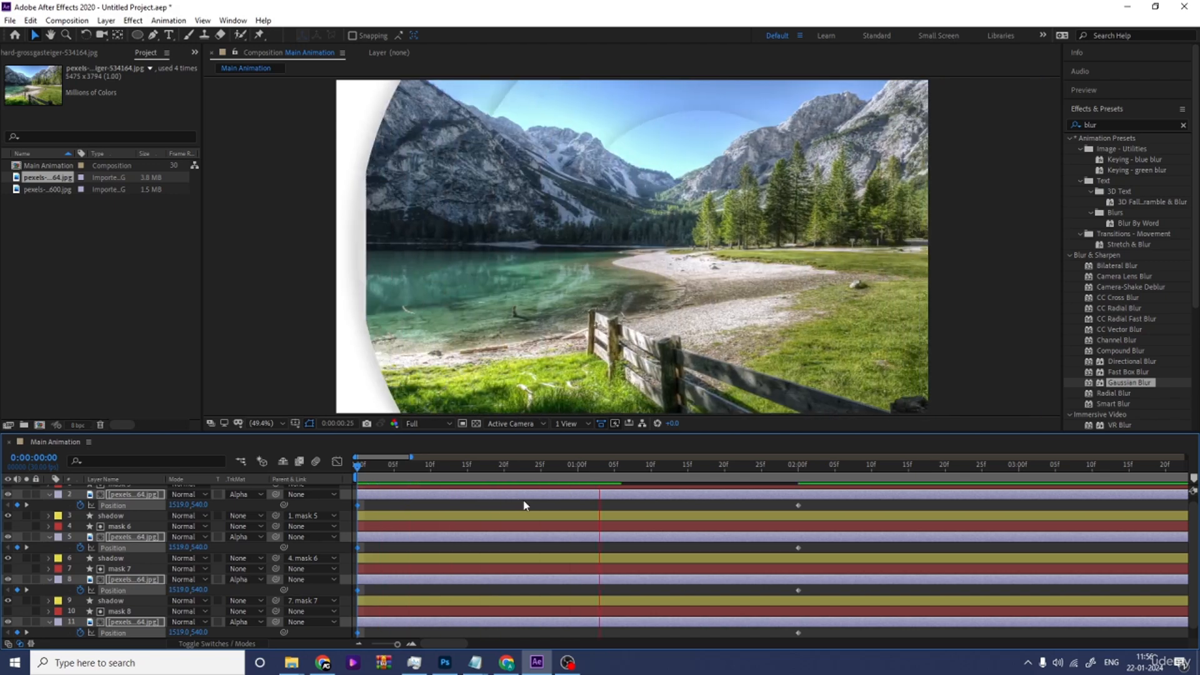
{"action": "key", "text": "space"}
Step: Apply easy ease to the image layers' Position keyframes and extend the end keyframes' incoming influence in the speed graph for a gradual slowdown
{"action": "left_click_drag", "start_coordinate": [832, 631], "coordinate": [291, 339]}
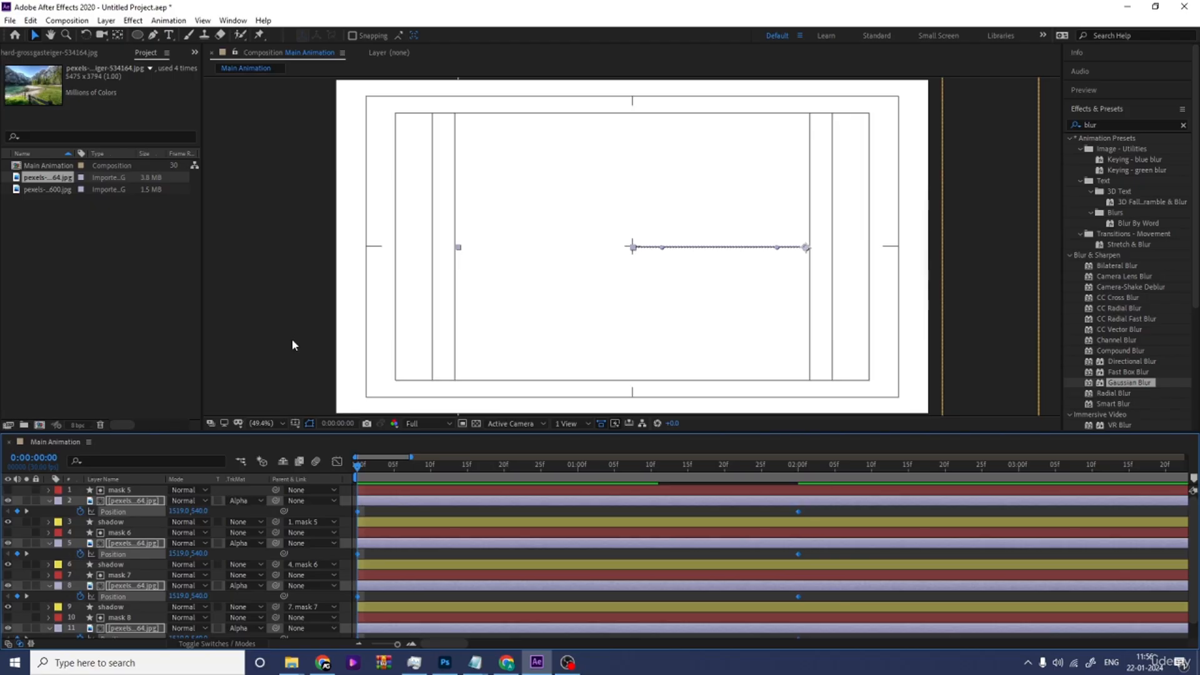
{"action": "left_click", "coordinate": [337, 461]}
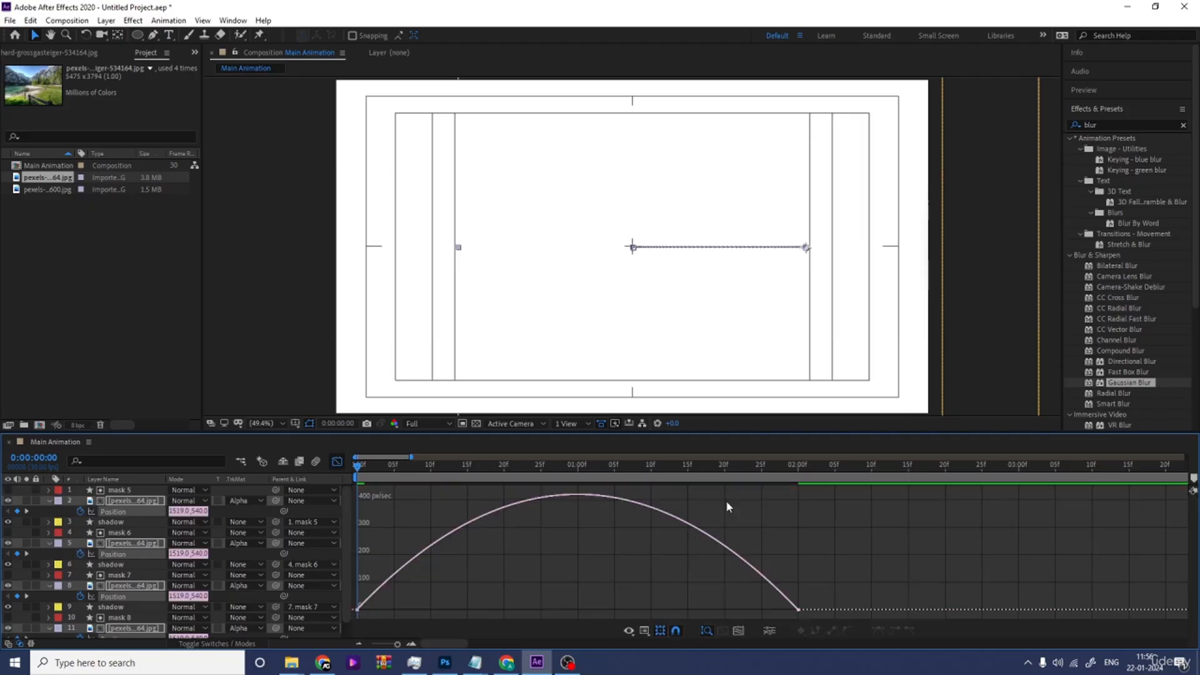
{"action": "left_click", "coordinate": [801, 608]}
{"action": "left_click_drag", "start_coordinate": [729, 606], "coordinate": [577, 605]}
{"action": "left_click", "coordinate": [339, 462]}
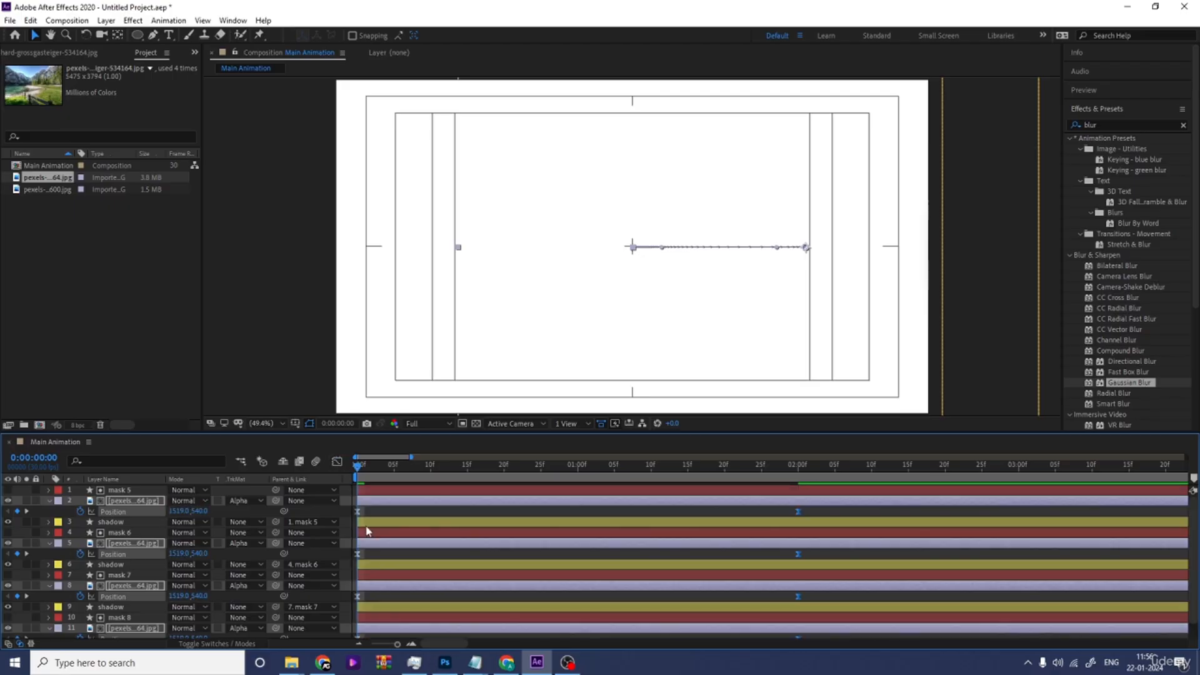
Step: Check the keyframes across all layers and preview the eased animation from the start
{"action": "key", "text": "minus"}
{"action": "key", "text": "minus"}
{"action": "key", "text": "minus"}
{"action": "left_click", "coordinate": [378, 553]}
{"action": "key", "text": "u"}
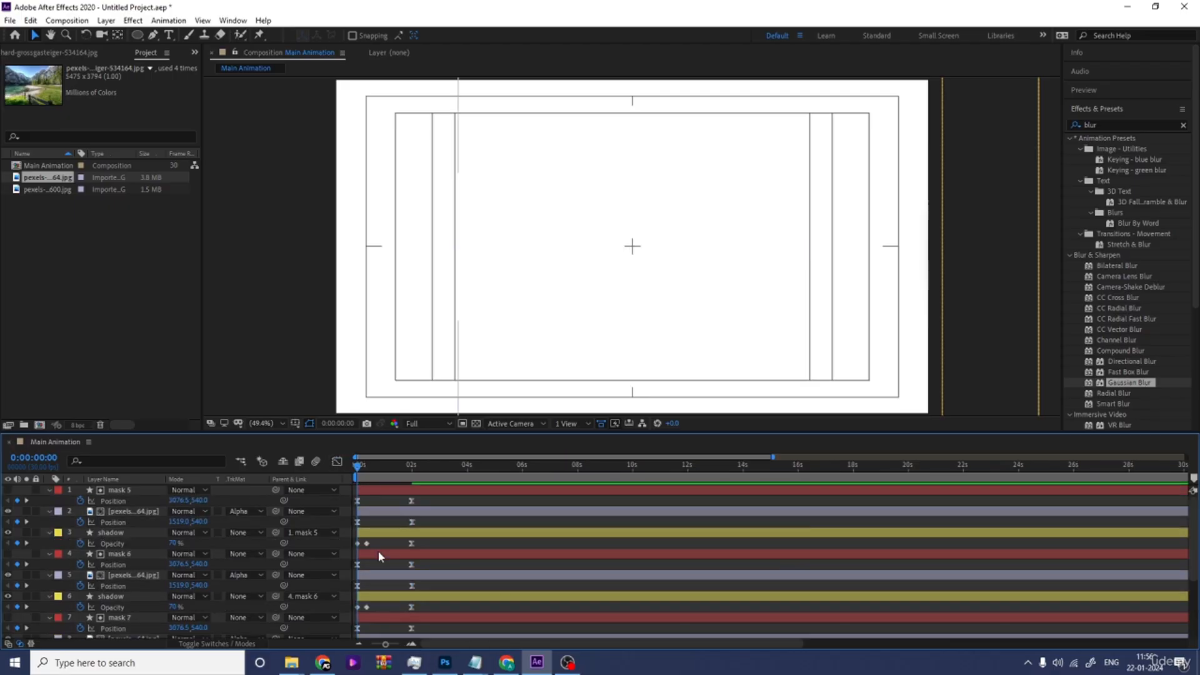
{"action": "key", "text": "space"}
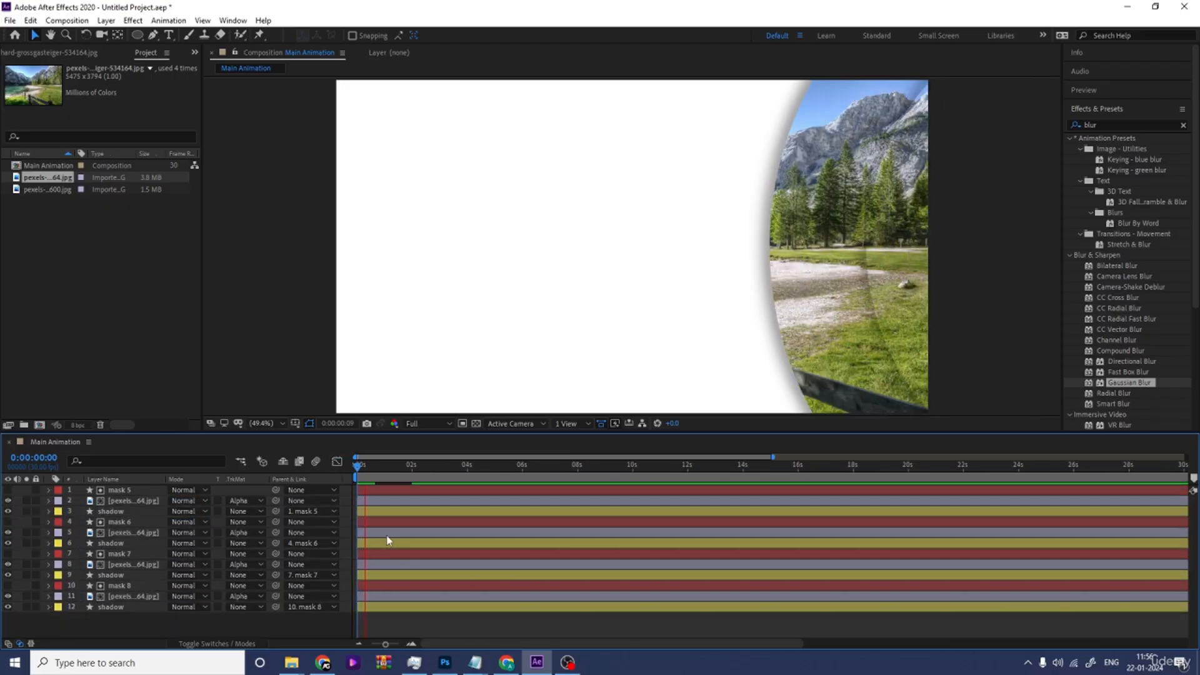
{"action": "key", "text": "space"}
Step: Offset the mask 7 layer with its image and shadow layers to start at 0:00:00:05
{"action": "key", "text": "equal"}
{"action": "key", "text": "equal"}
{"action": "key", "text": "equal"}
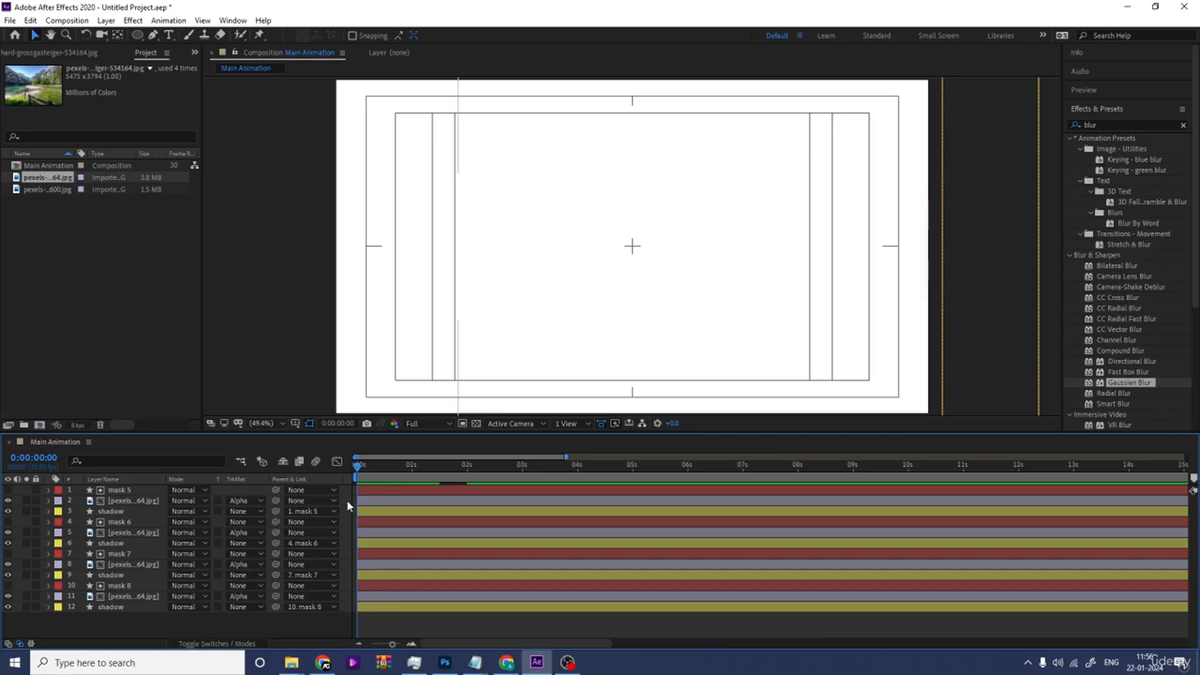
{"action": "key", "text": "equal"}
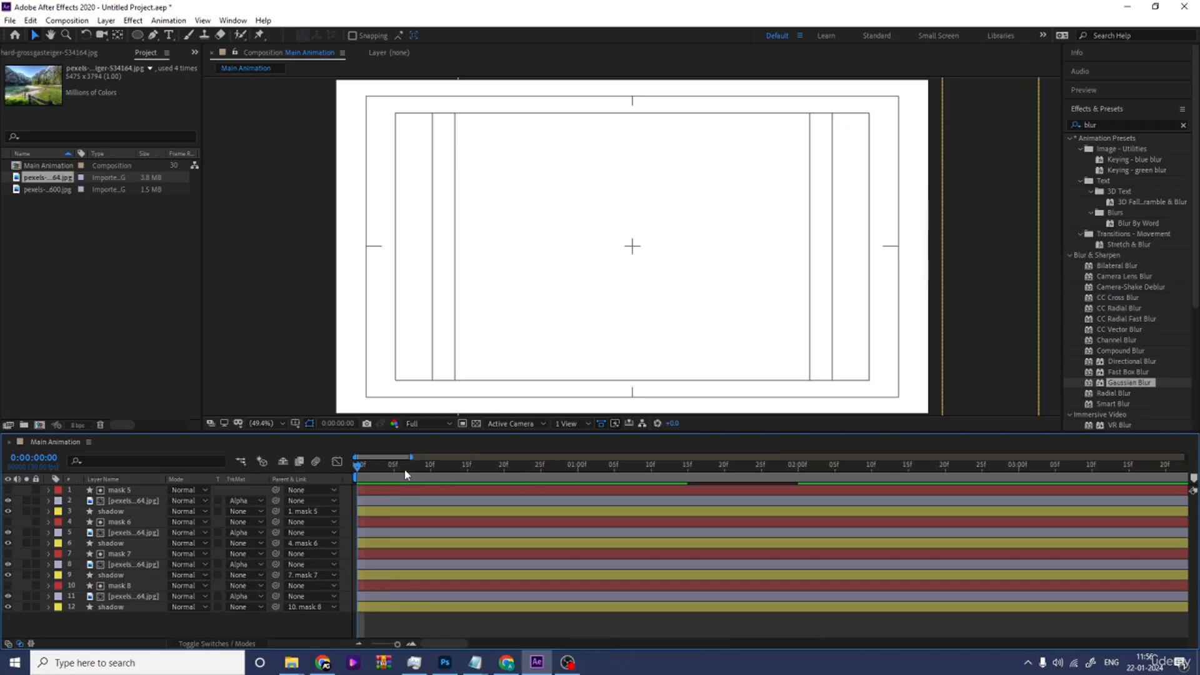
{"action": "left_click", "coordinate": [394, 468]}
{"action": "left_click", "coordinate": [129, 573]}
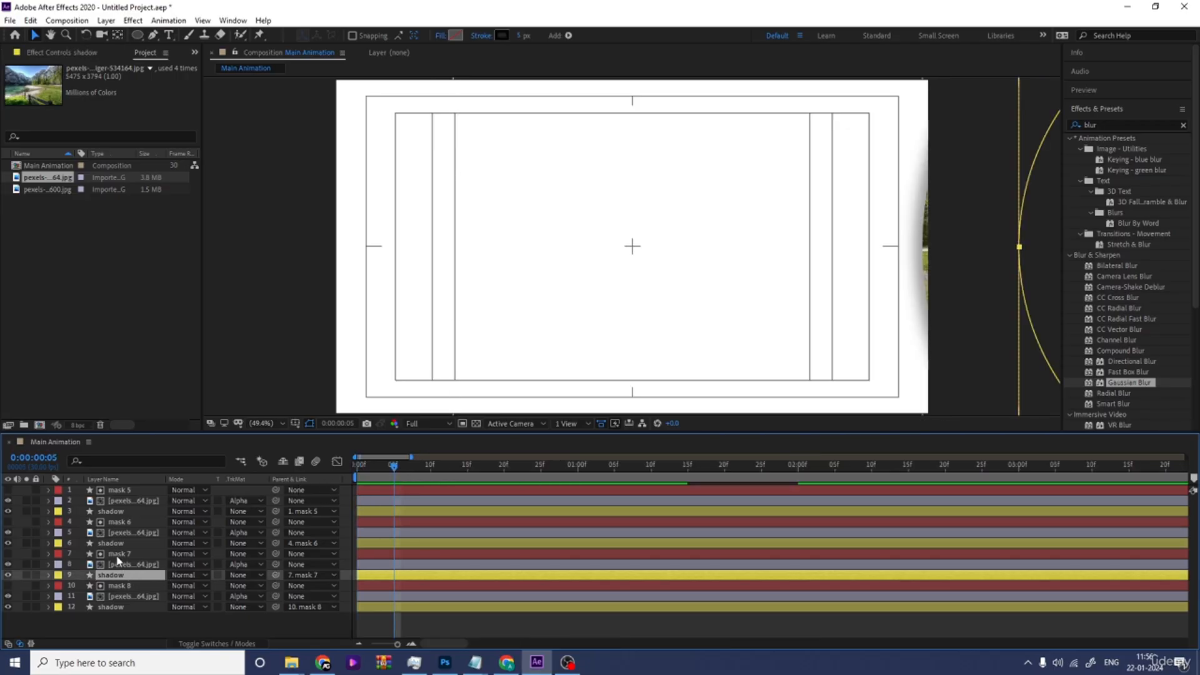
{"action": "left_click", "coordinate": [117, 555], "text": "shift"}
{"action": "key", "text": "bracketleft"}
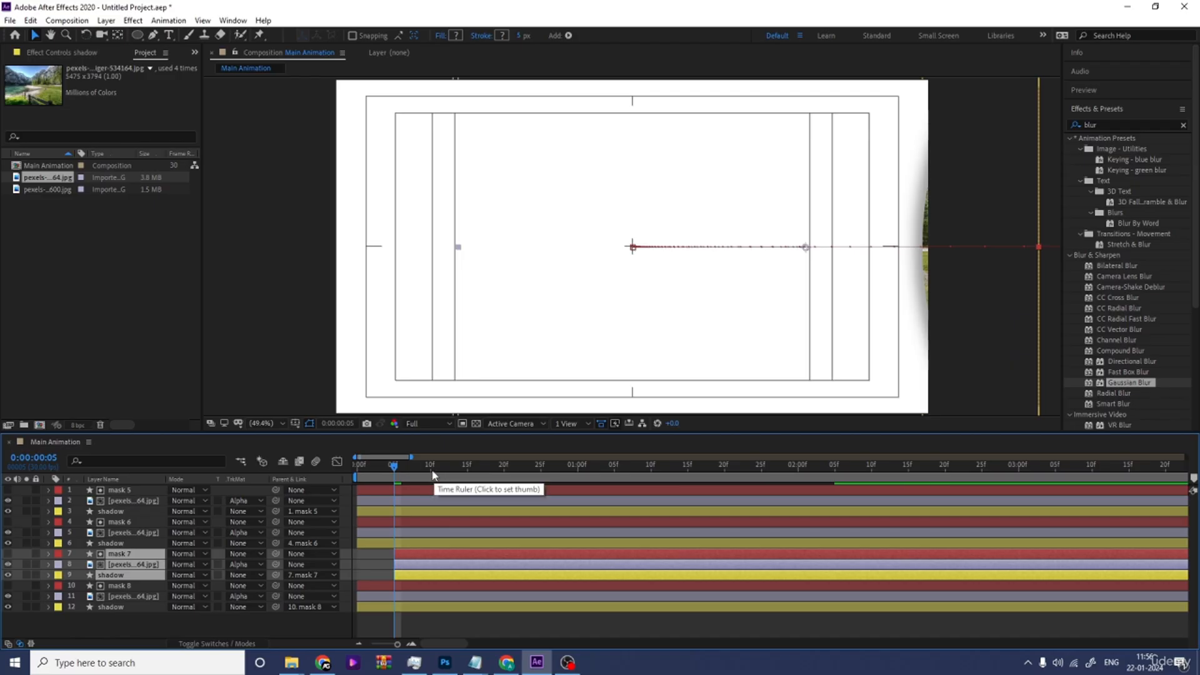
Step: Offset the mask 6 layer with its image and shadow layers to start at 0:00:00:10
{"action": "left_click", "coordinate": [430, 468]}
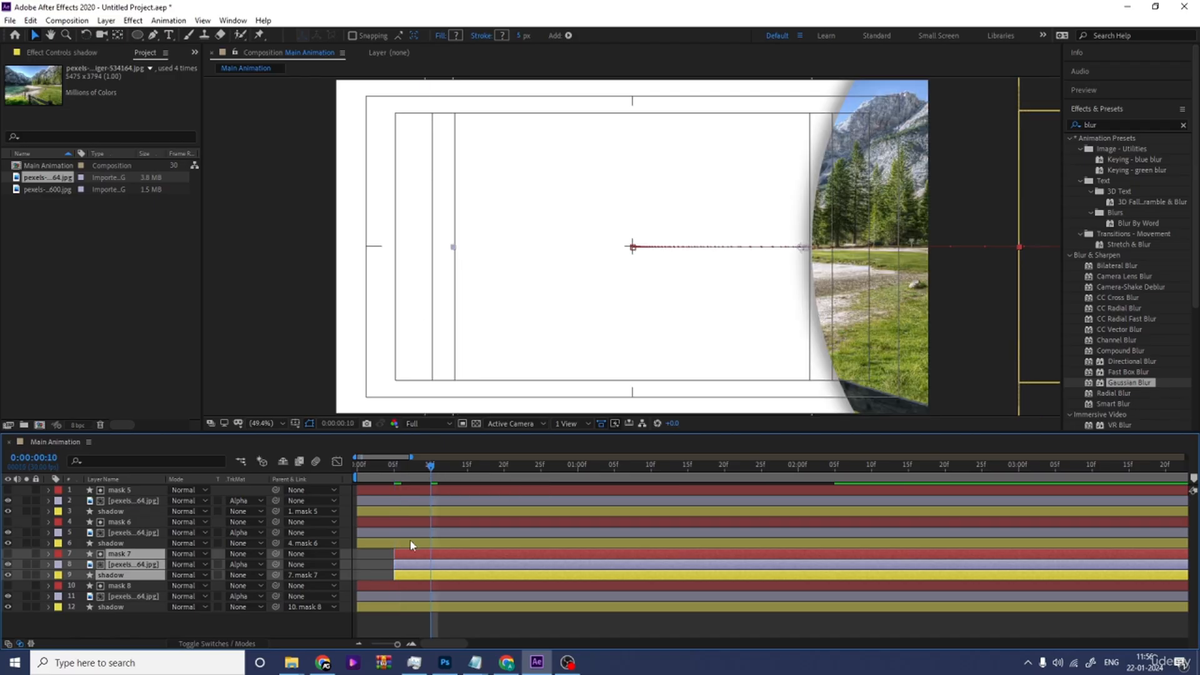
{"action": "left_click", "coordinate": [411, 544]}
{"action": "left_click", "coordinate": [409, 522], "text": "shift"}
{"action": "key", "text": "bracketleft"}
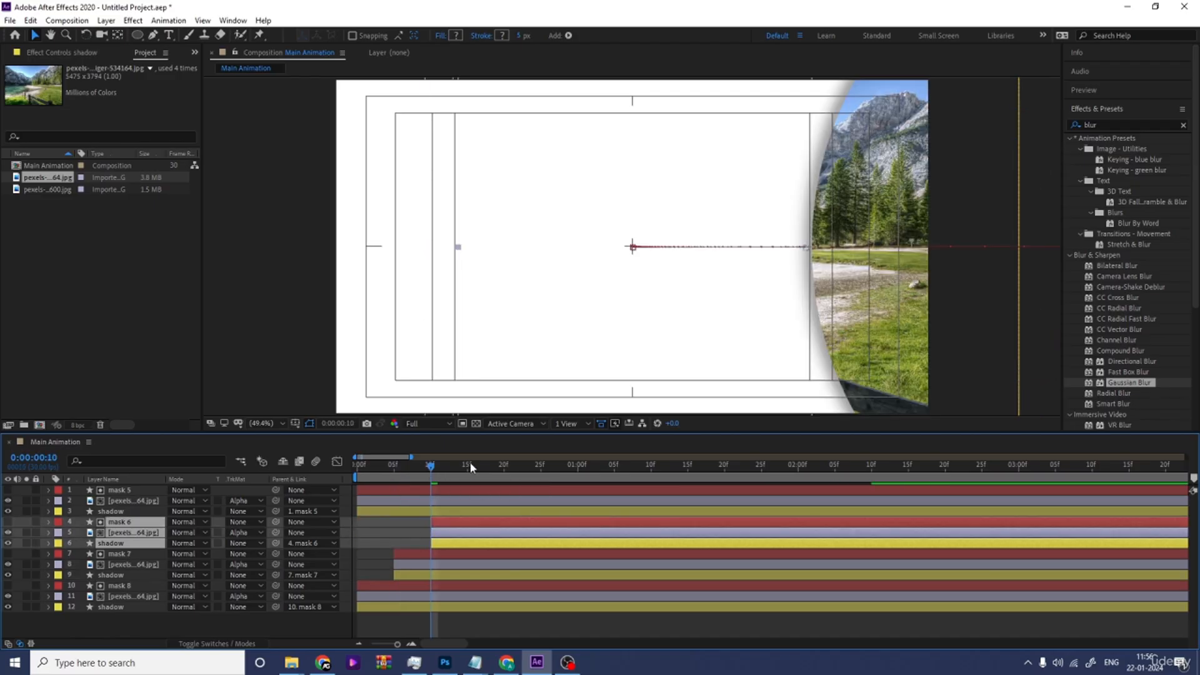
Step: Offset the mask 5 layer with its image and shadow layers to start at 0:00:00:15, and preview the staggered reveal
{"action": "left_click", "coordinate": [468, 467]}
{"action": "left_click", "coordinate": [466, 511]}
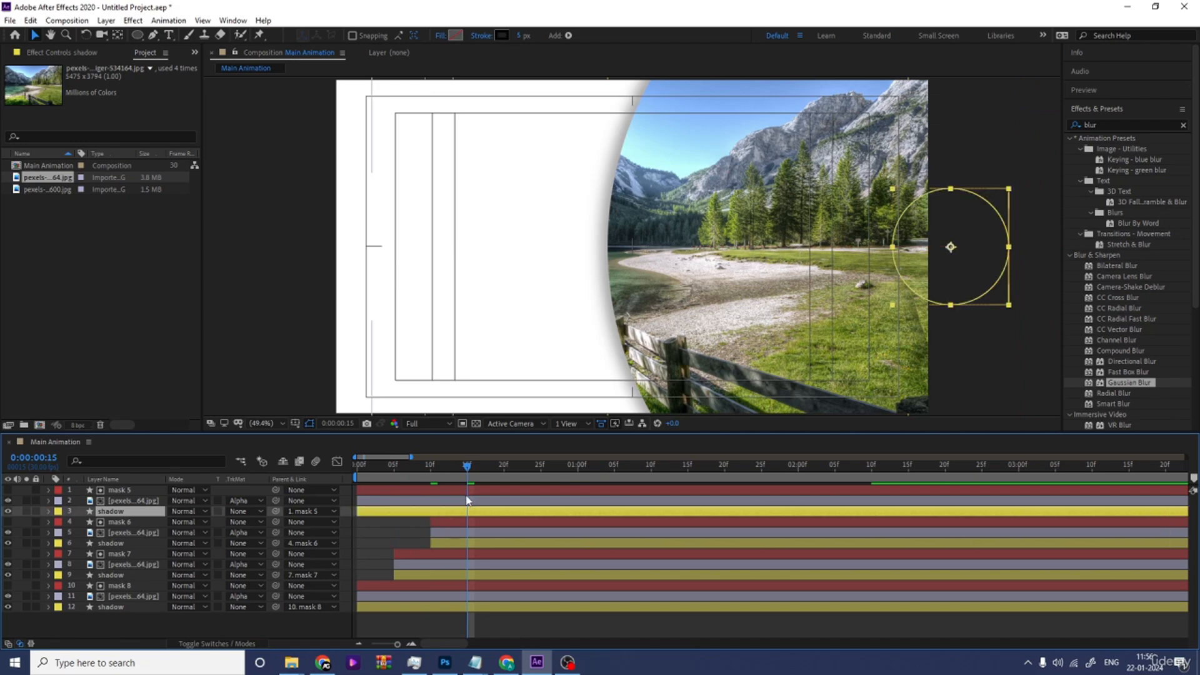
{"action": "left_click", "coordinate": [466, 492], "text": "shift"}
{"action": "key", "text": "bracketleft"}
{"action": "key", "text": "space"}
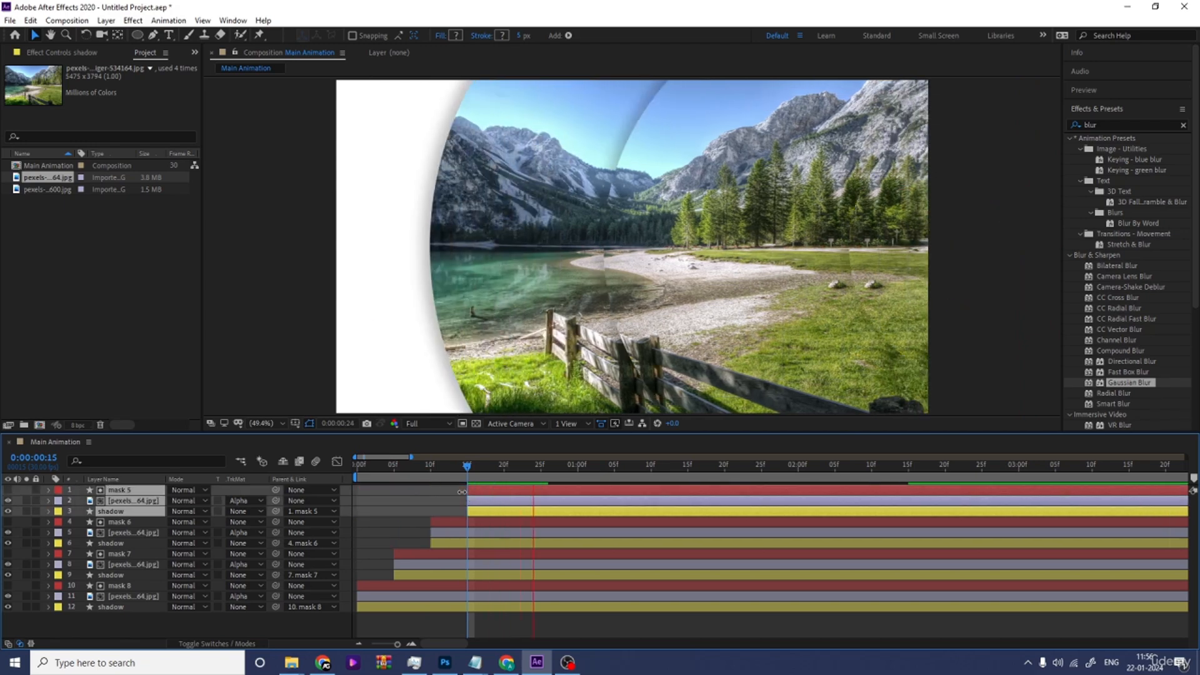
{"action": "key", "text": "space"}
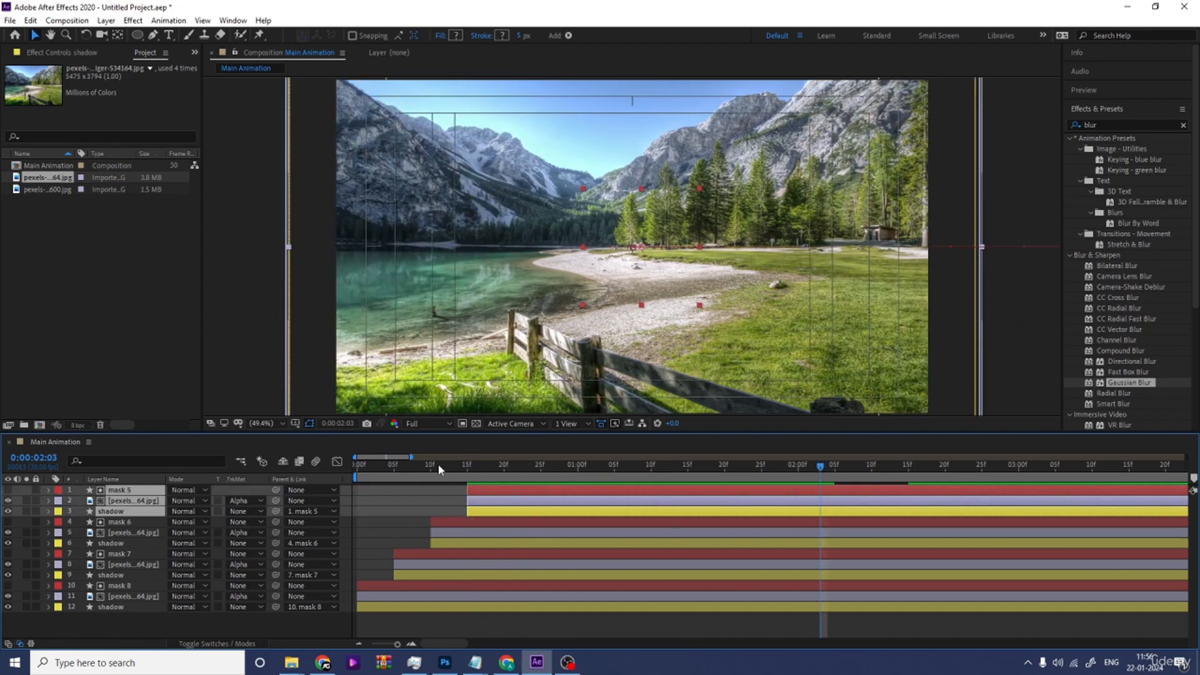
Step: Pre-compose all twelve layers into a new composition named 1 and preview it from the start
{"action": "left_click_drag", "start_coordinate": [440, 469], "coordinate": [286, 478]}
{"action": "left_click", "coordinate": [373, 526]}
{"action": "key", "text": "ctrl+a"}
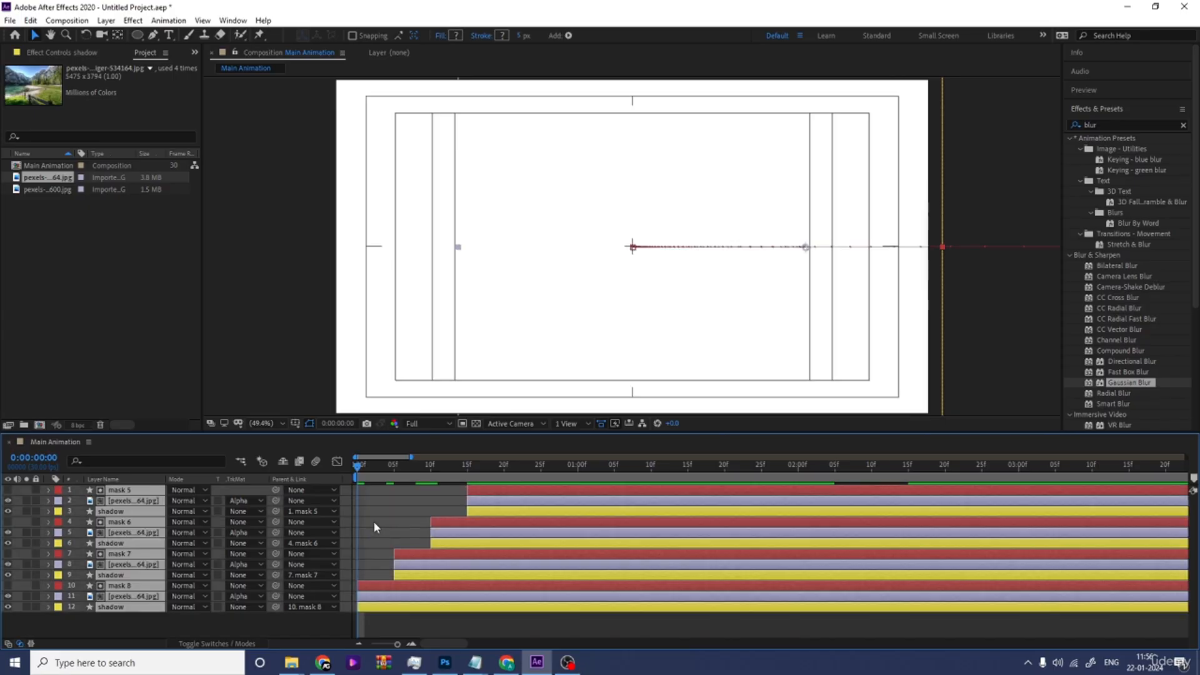
{"action": "key", "text": "ctrl+shift+c"}
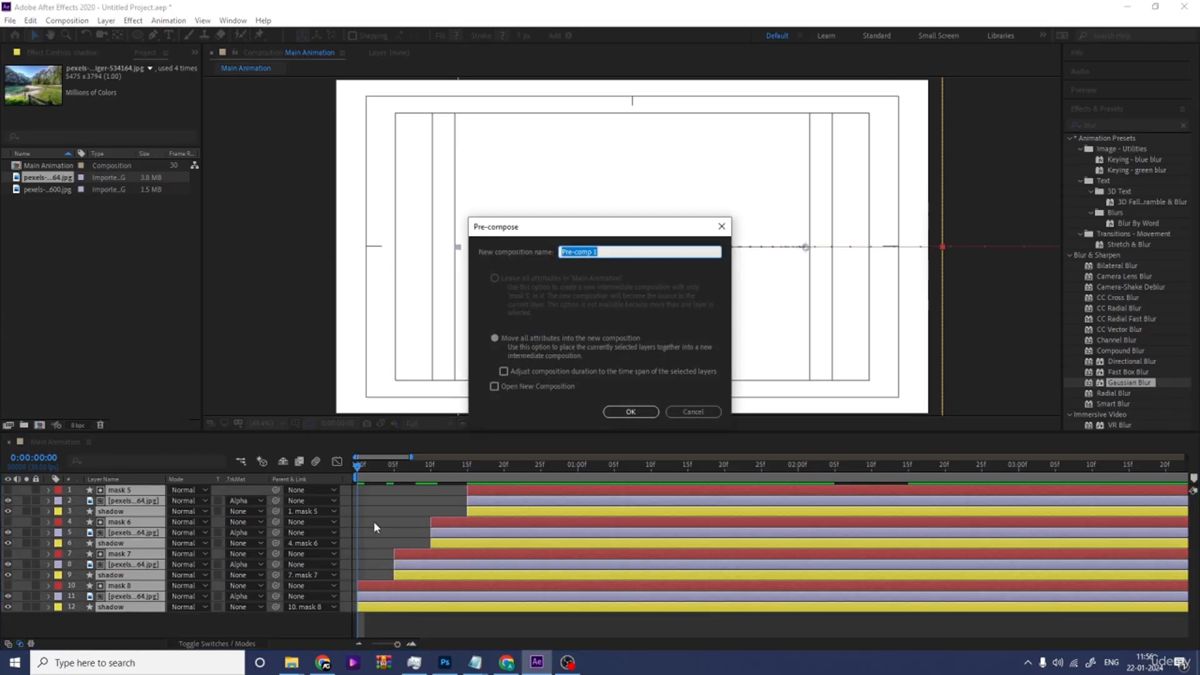
{"action": "type", "text": "1"}
{"action": "key", "text": "Return"}
{"action": "key", "text": "space"}
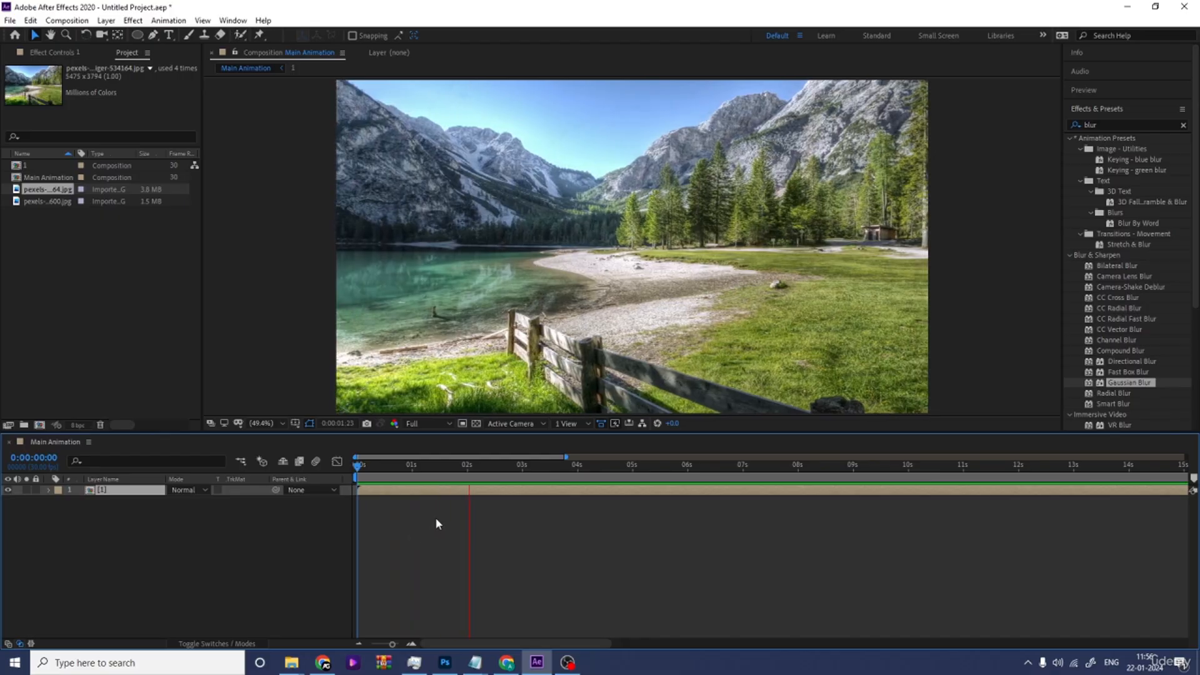
Step: Open composition 1 and add a null object above its layers
{"action": "double_click", "coordinate": [440, 490]}
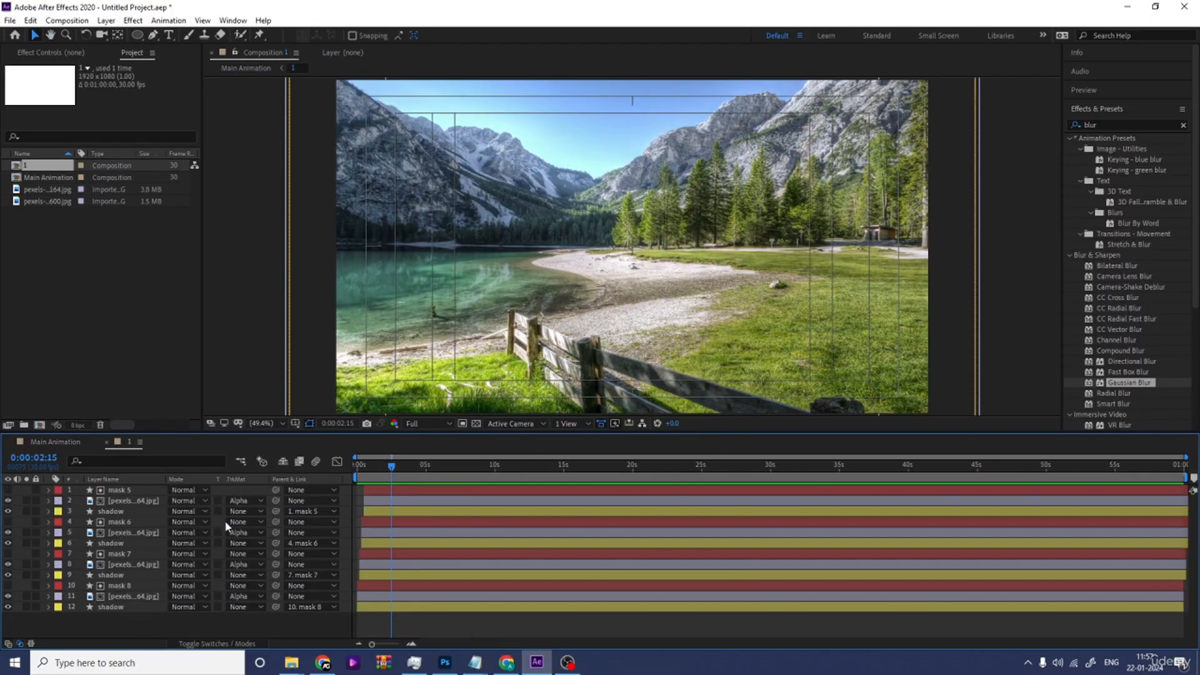
{"action": "right_click", "coordinate": [257, 624]}
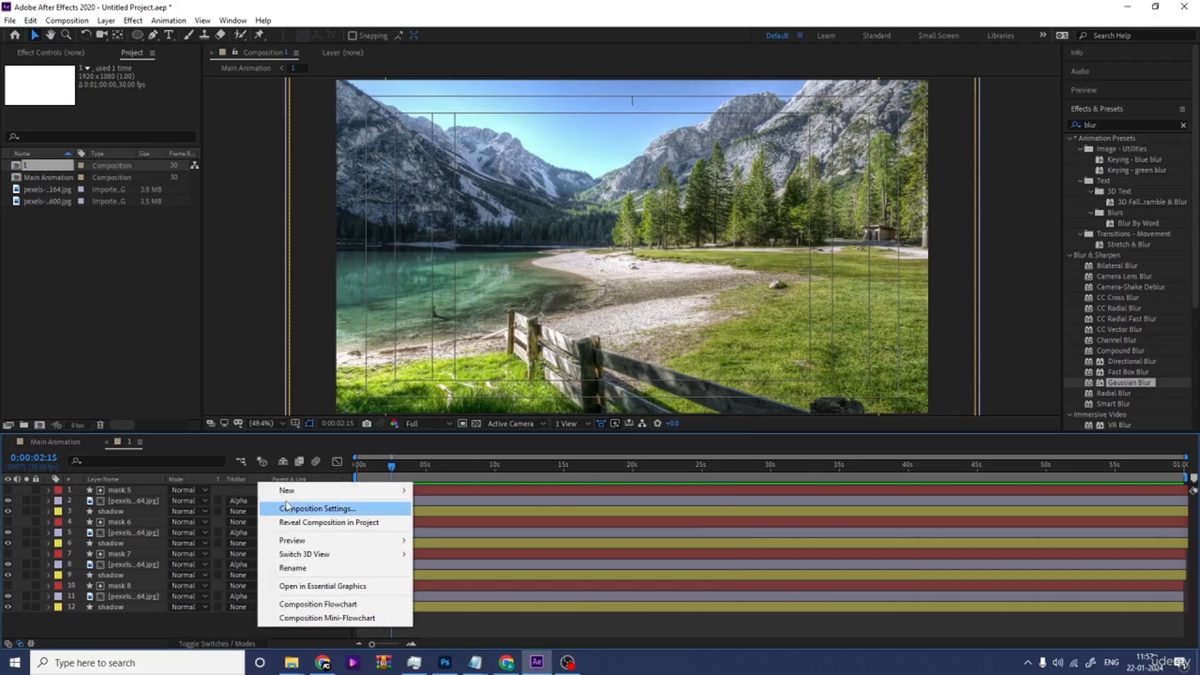
{"action": "mouse_move", "coordinate": [288, 490]}
{"action": "left_click", "coordinate": [442, 563]}
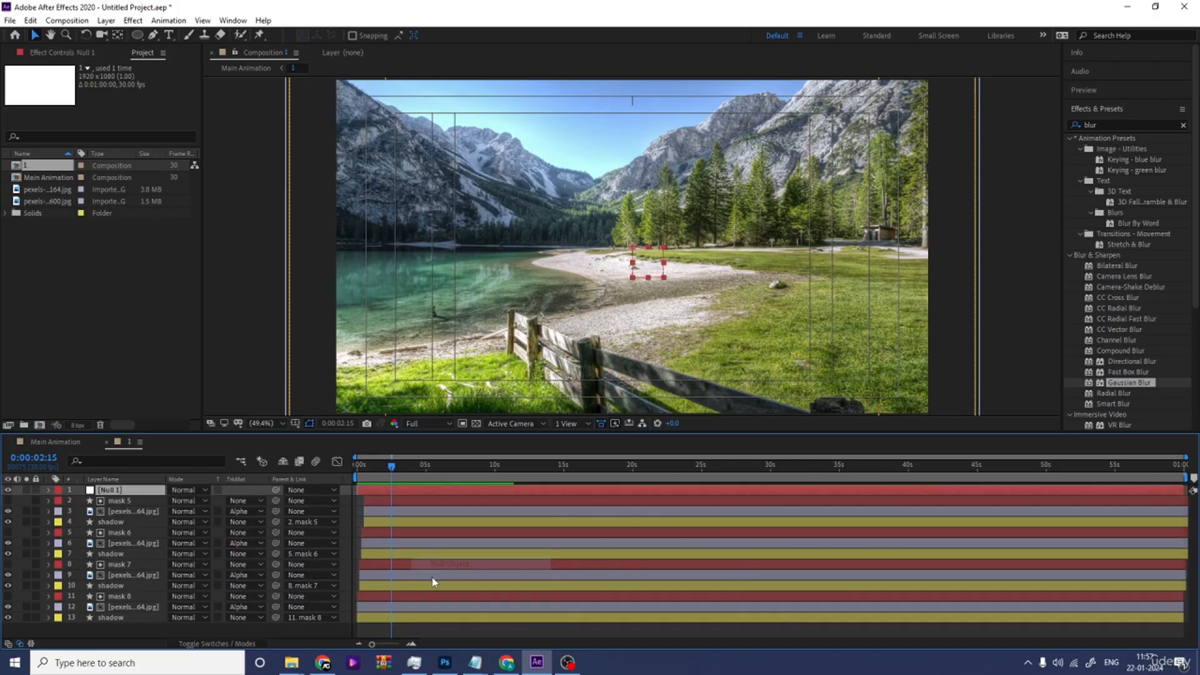
Step: Parent all four photo layers in composition 1 to the null object
{"action": "left_click", "coordinate": [118, 511]}
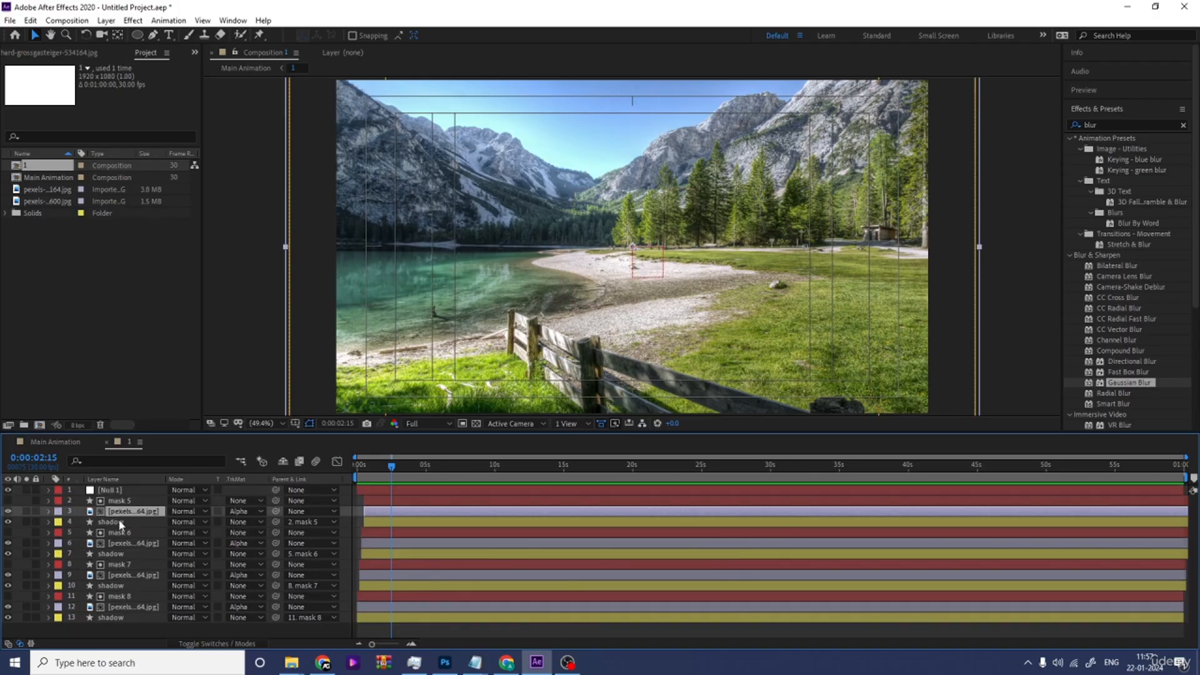
{"action": "left_click", "coordinate": [119, 543], "text": "ctrl"}
{"action": "left_click", "coordinate": [120, 574], "text": "ctrl"}
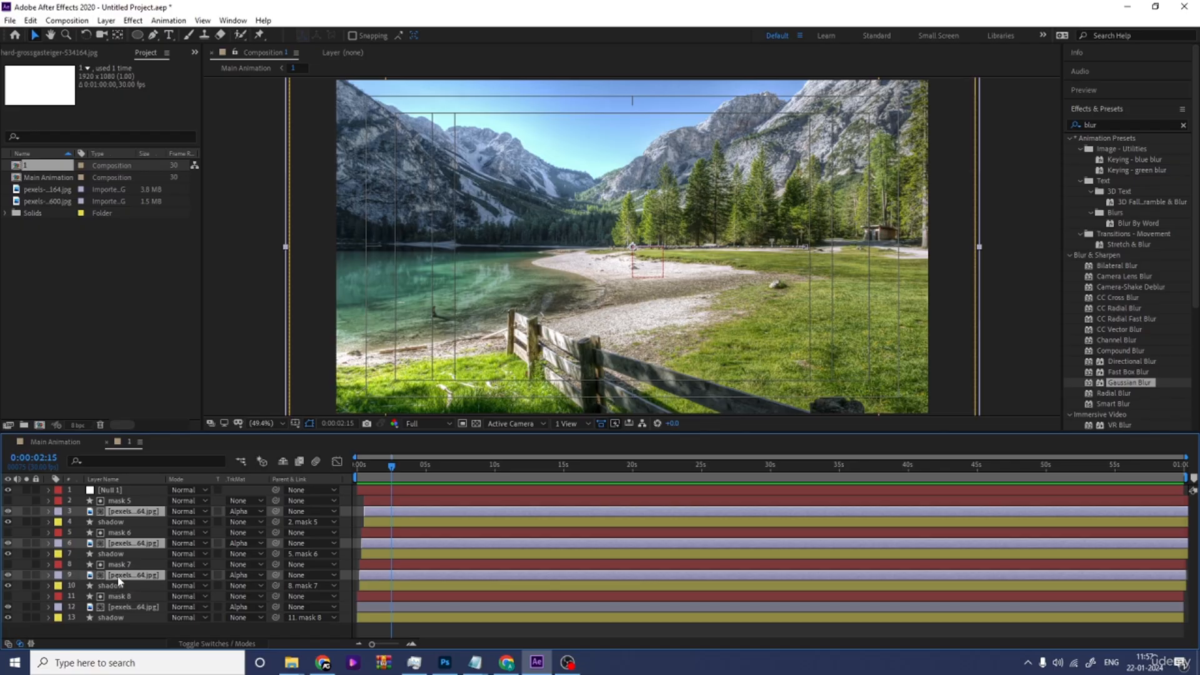
{"action": "left_click", "coordinate": [122, 607], "text": "ctrl"}
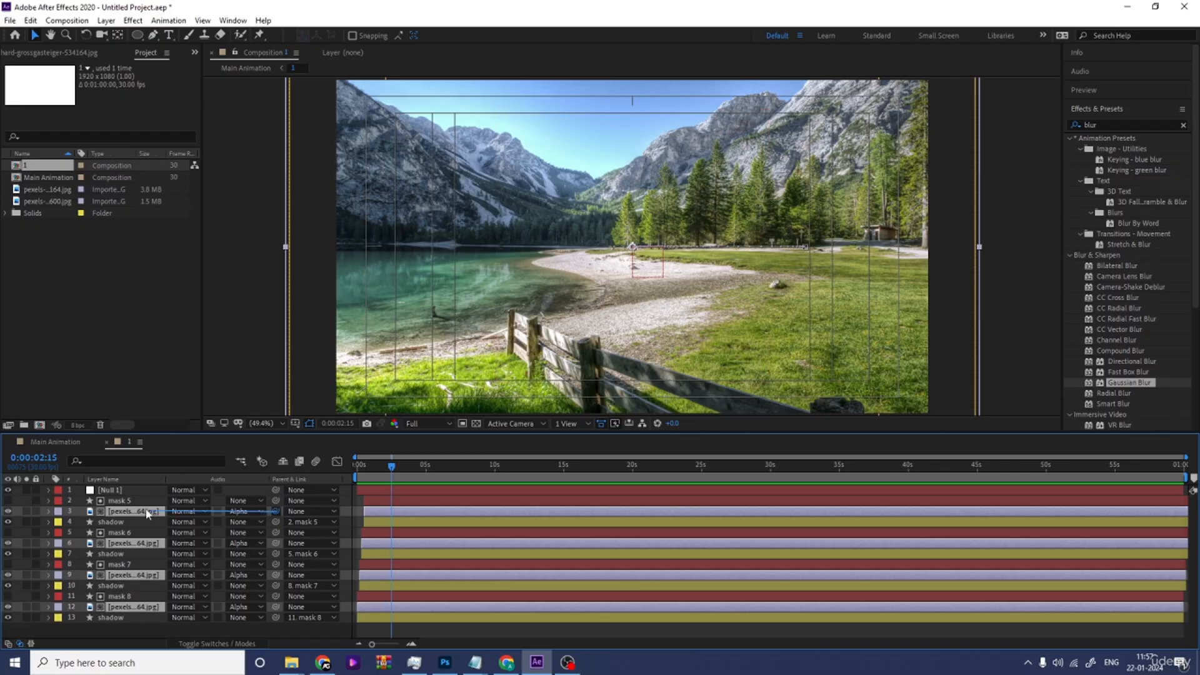
{"action": "left_click_drag", "start_coordinate": [148, 512], "coordinate": [110, 490]}
Step: Keyframe the null's Scale at 100% at 0:00:00:00 and 110% at 0:00:09:28
{"action": "left_click", "coordinate": [387, 489]}
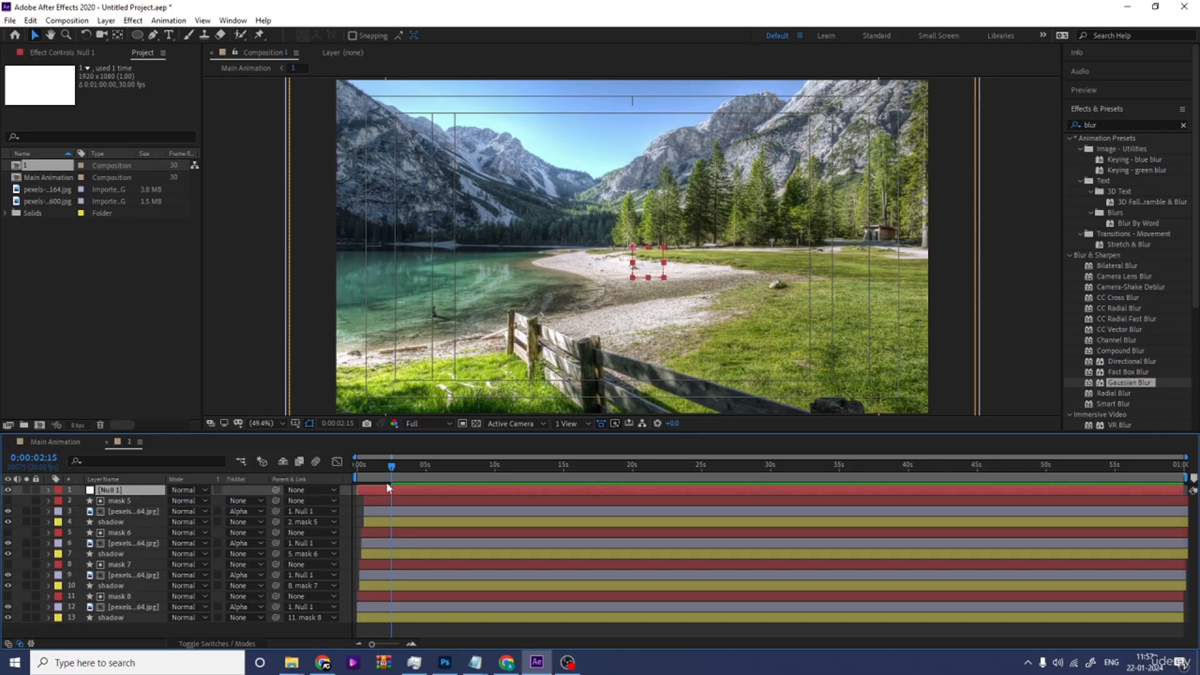
{"action": "key", "text": "Home"}
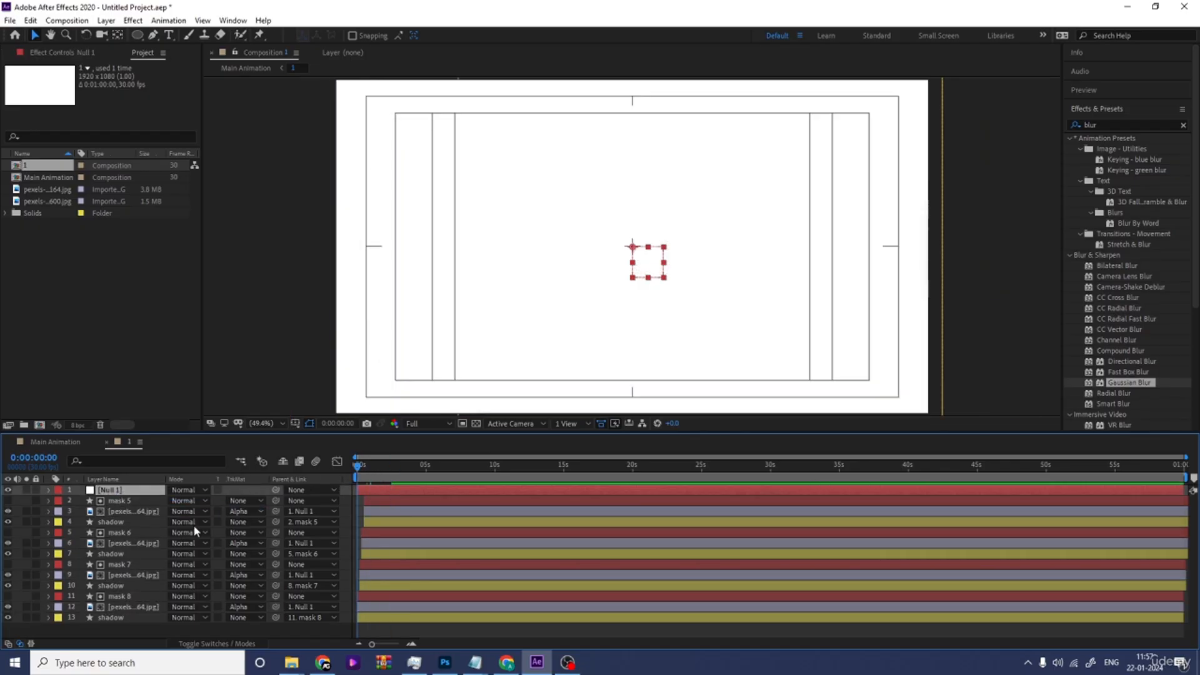
{"action": "key", "text": "s"}
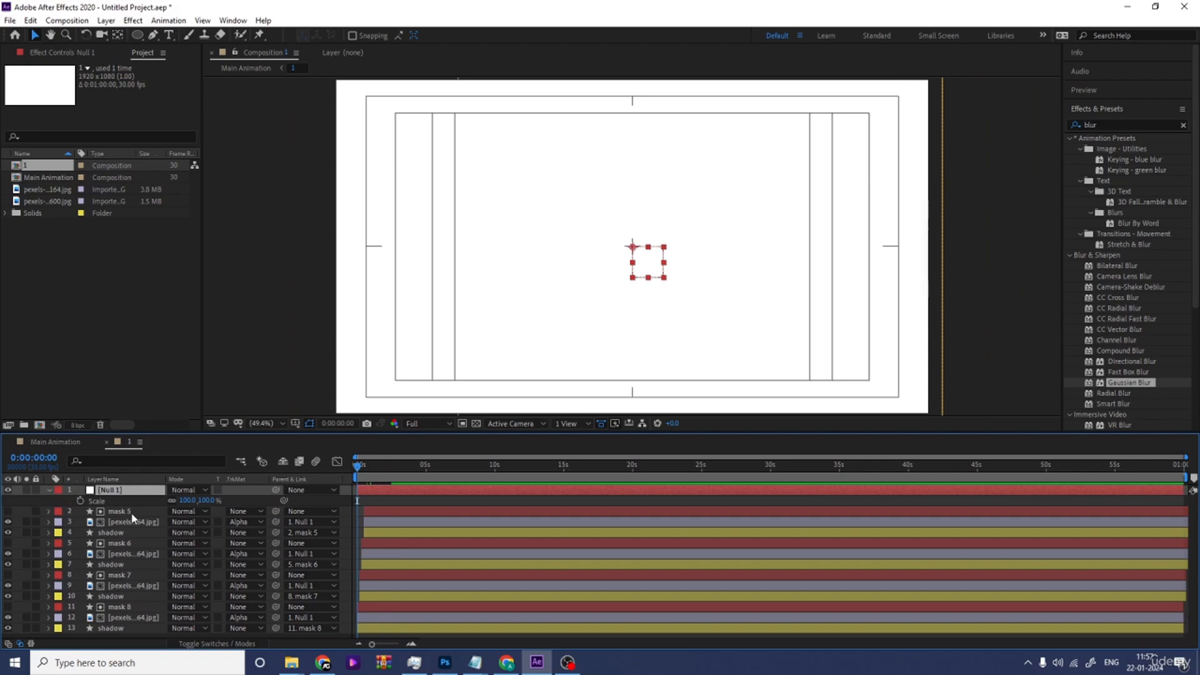
{"action": "left_click", "coordinate": [81, 501]}
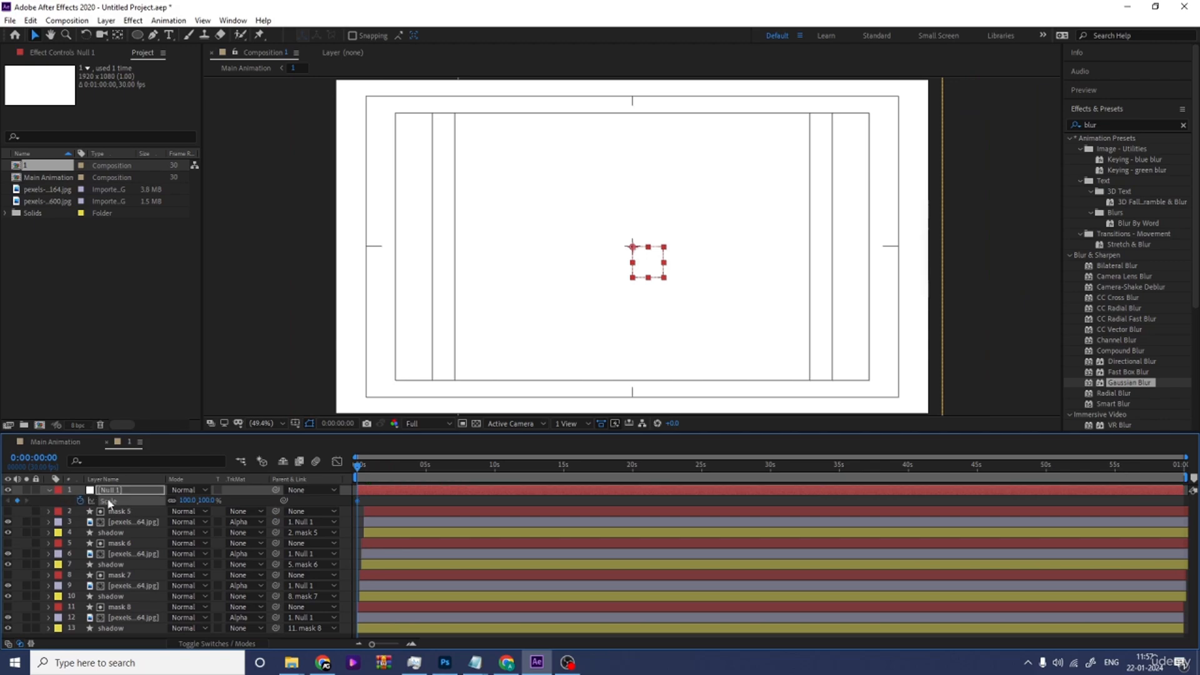
{"action": "left_click", "coordinate": [494, 470]}
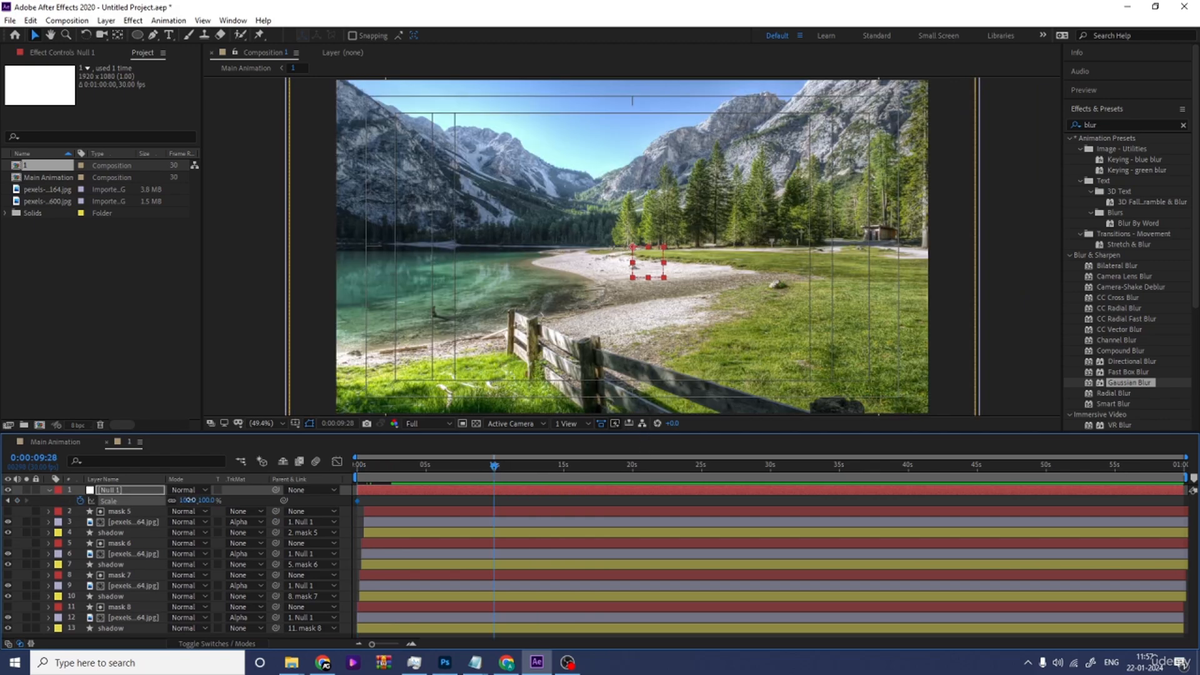
{"action": "type", "text": "110"}
{"action": "key", "text": "Return"}
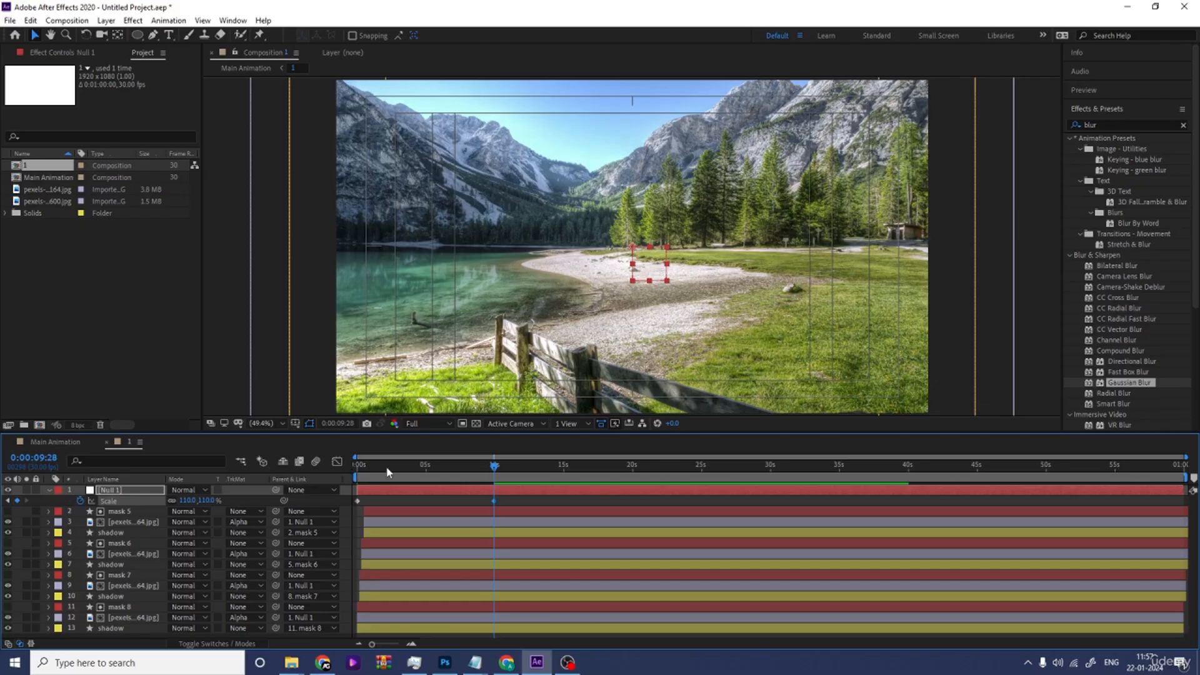
Step: Preview the slow zoom from the start in composition 1 and in Main Animation
{"action": "key", "text": "Home"}
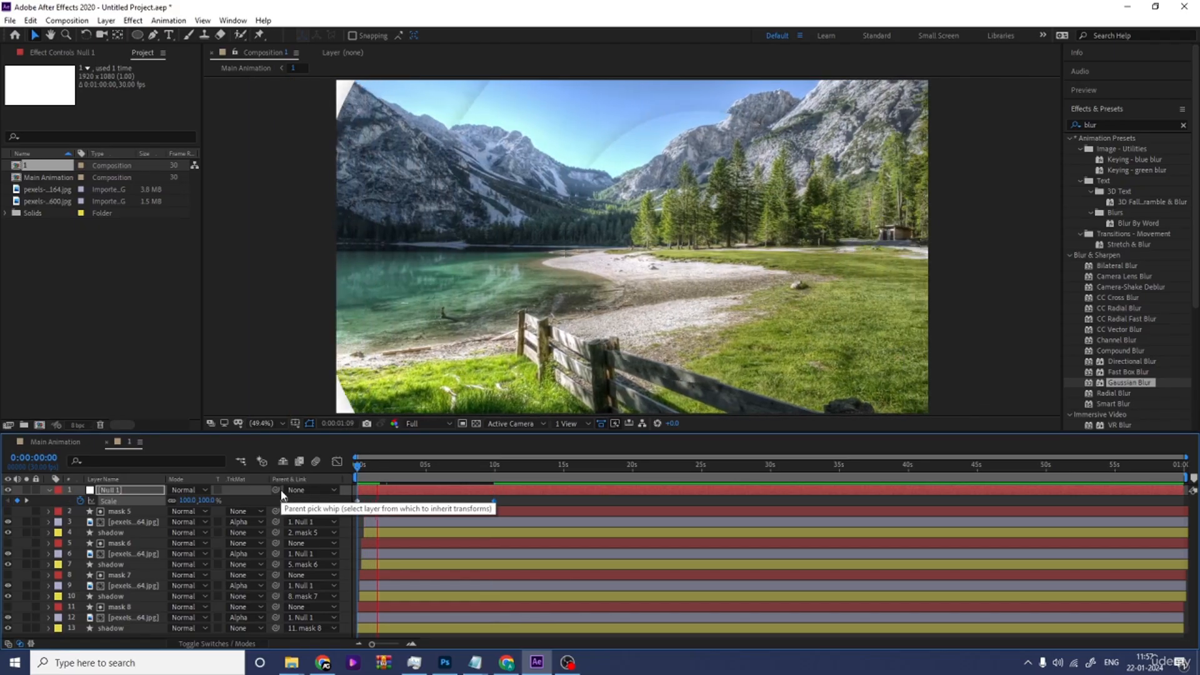
{"action": "key", "text": "space"}
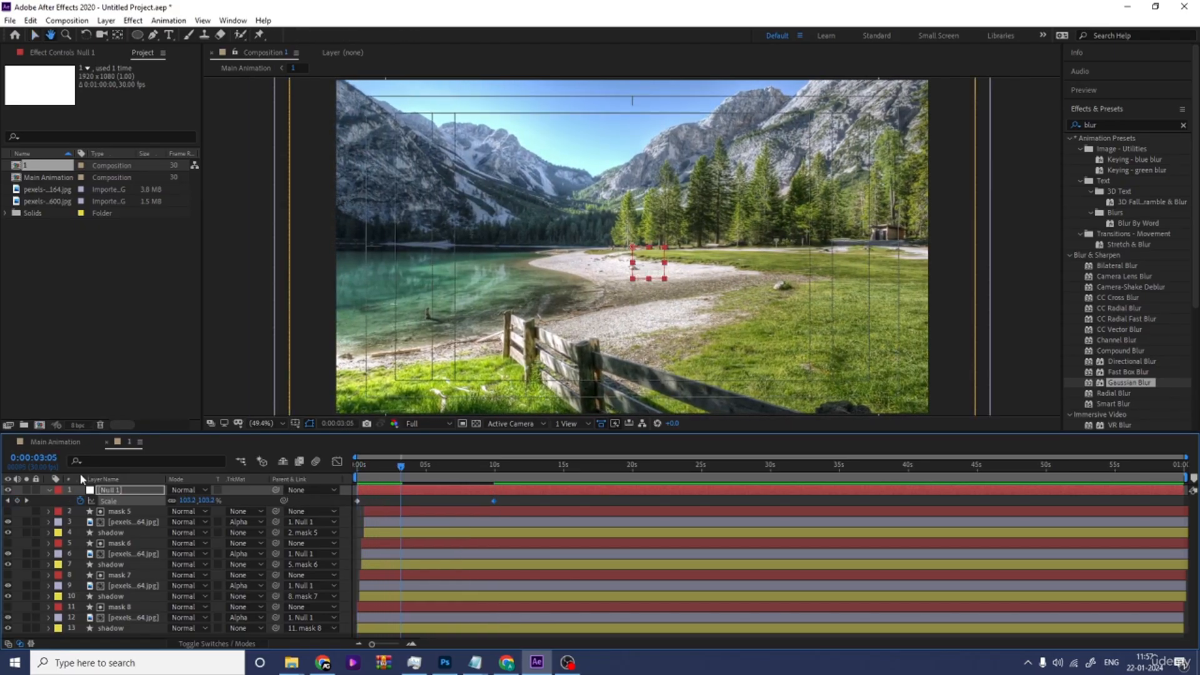
{"action": "left_click", "coordinate": [55, 441]}
{"action": "key", "text": "space"}
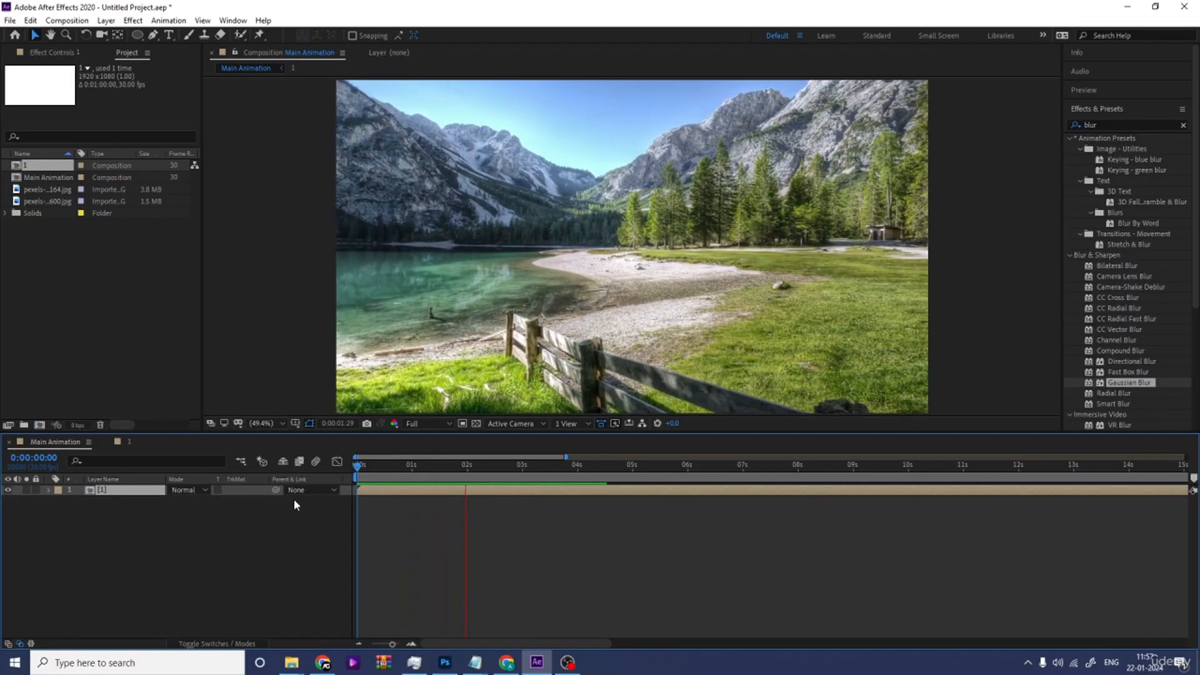
{"action": "key", "text": "space"}
Step: Add an adjustment layer on top of the layers in composition 1
{"action": "left_click", "coordinate": [128, 443]}
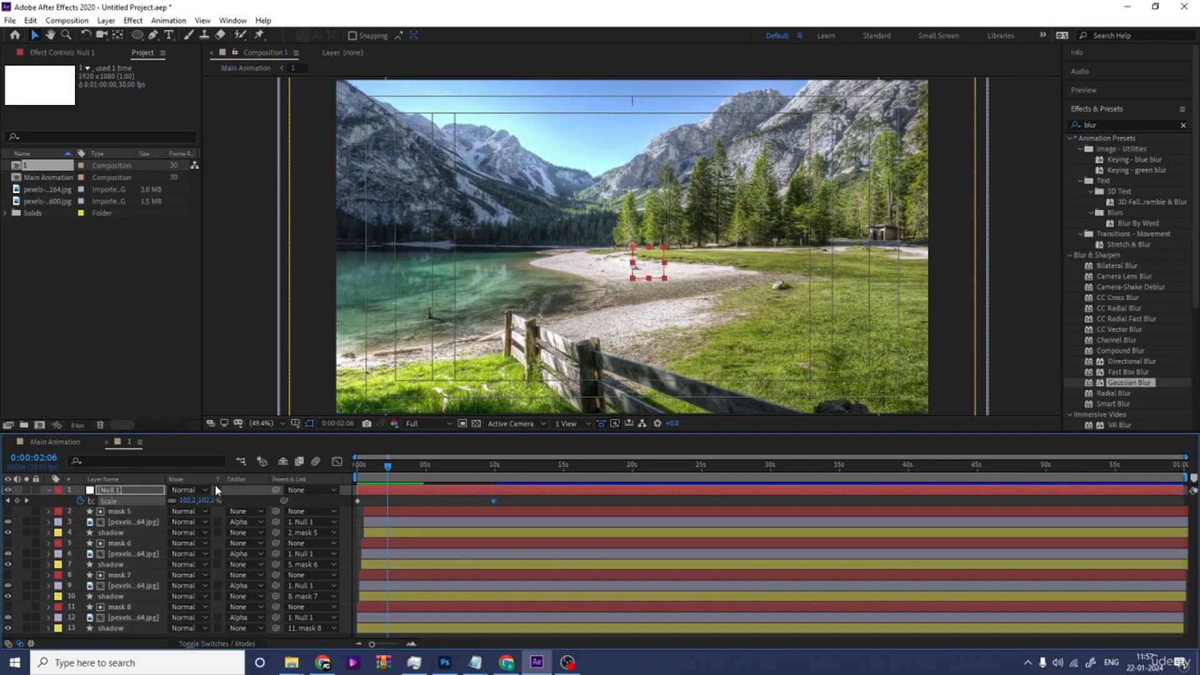
{"action": "left_click", "coordinate": [319, 503]}
{"action": "right_click", "coordinate": [318, 498]}
{"action": "mouse_move", "coordinate": [353, 507]}
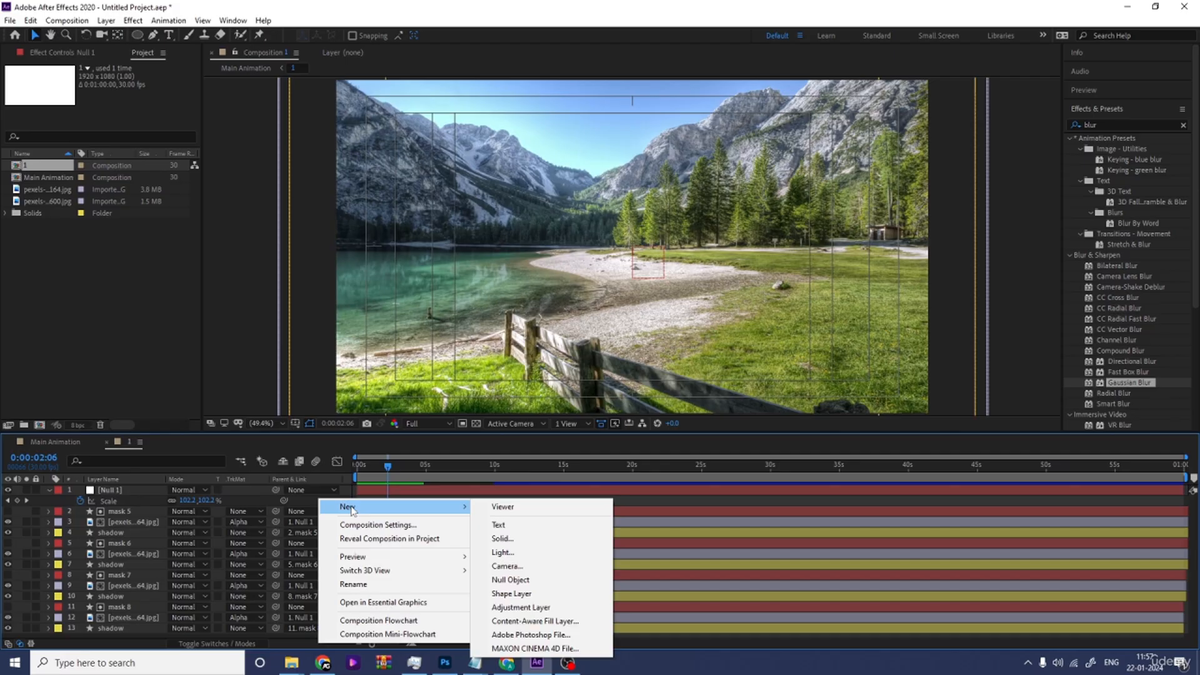
{"action": "left_click", "coordinate": [521, 609]}
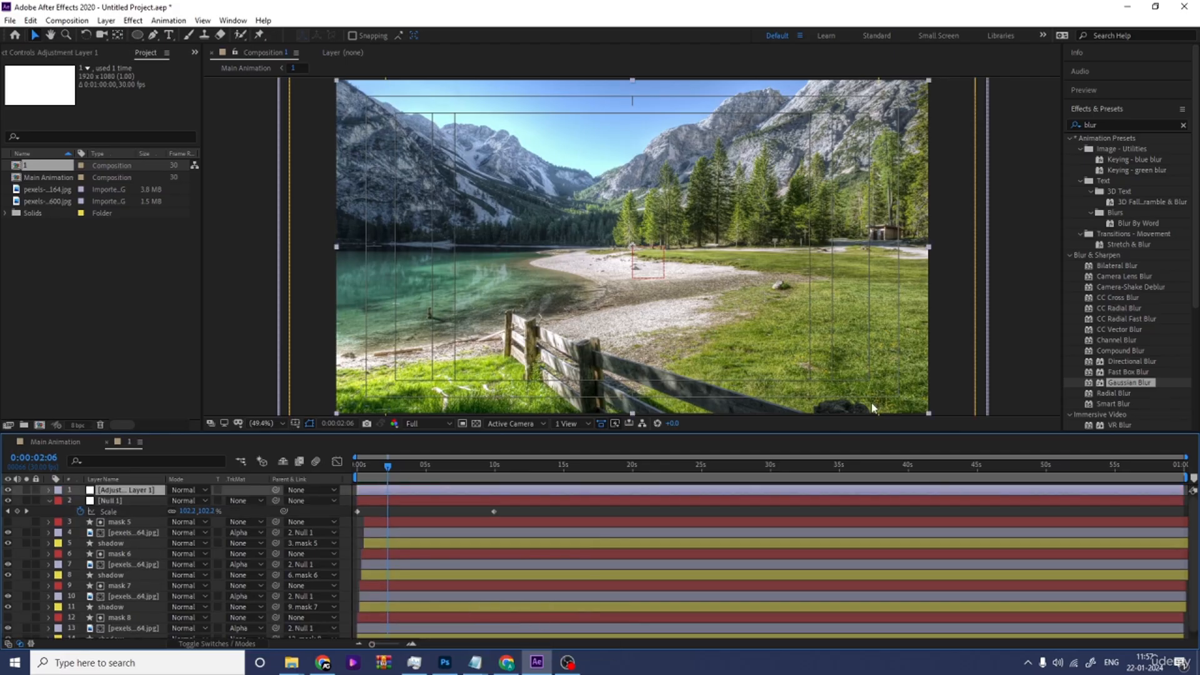
Step: Apply CC Lens to the adjustment layer and increase its Size until the lens distortion fills the whole frame
{"action": "left_click", "coordinate": [1110, 124]}
{"action": "type", "text": "cc"}
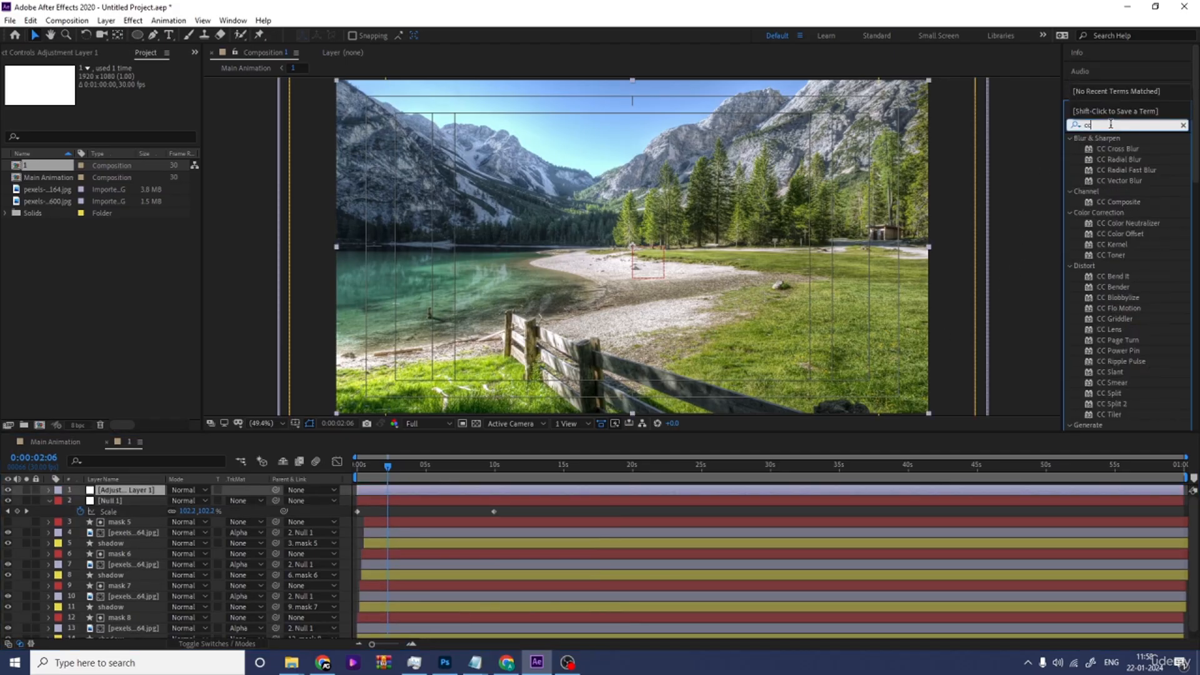
{"action": "type", "text": " l"}
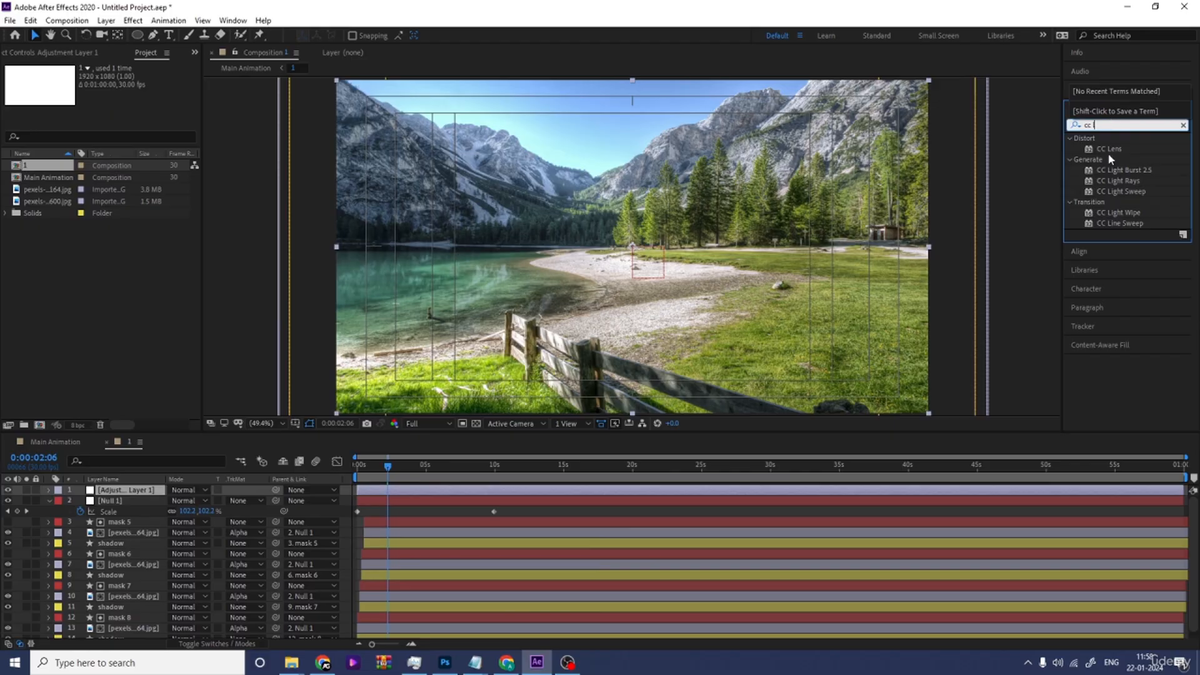
{"action": "left_click", "coordinate": [1108, 152]}
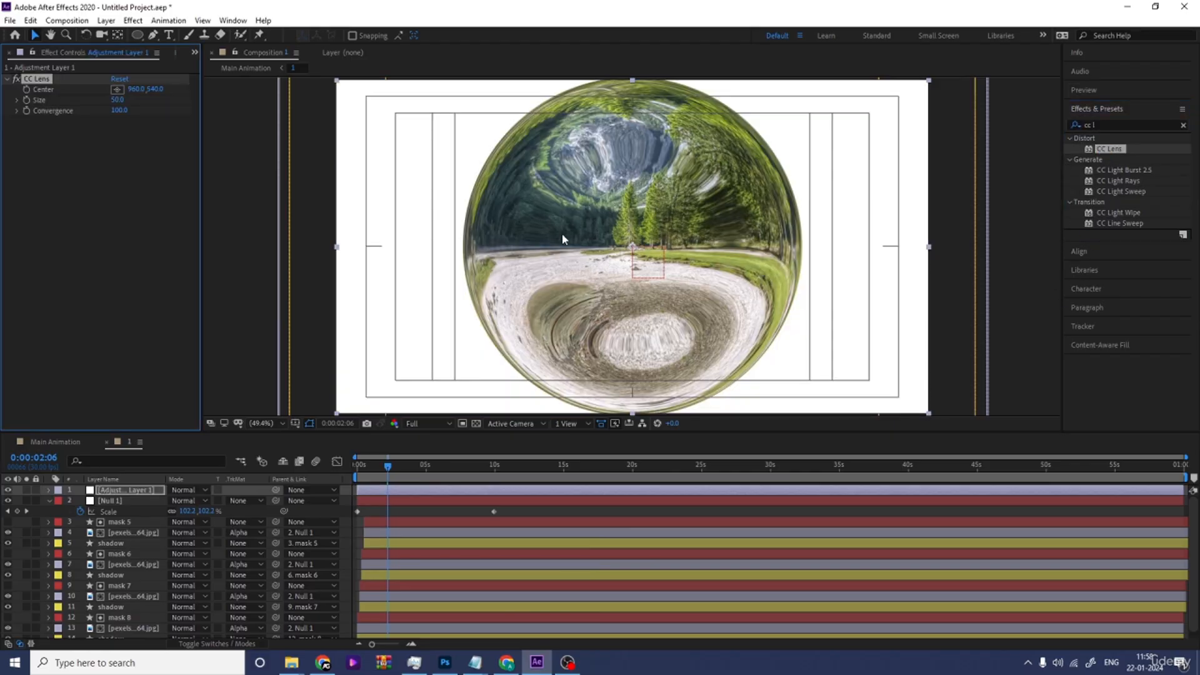
{"action": "left_click_drag", "start_coordinate": [117, 98], "coordinate": [208, 102]}
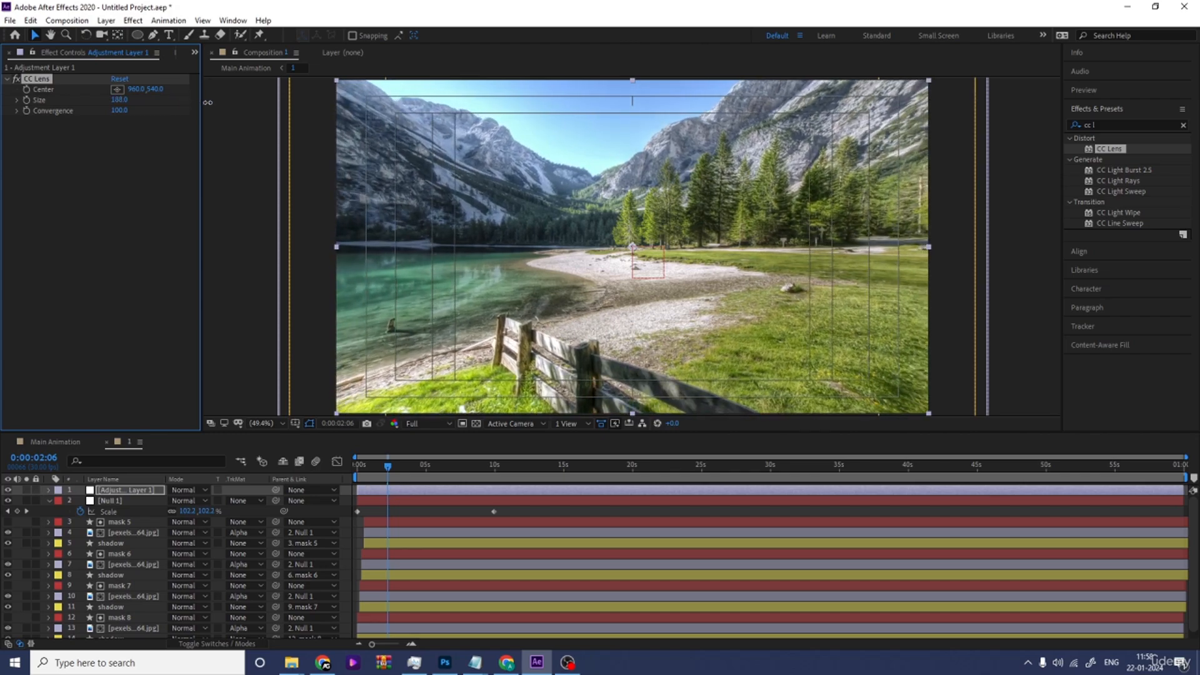
Step: Lower the preview resolution of composition 1 to Quarter and preview the lens effect there and in Main Animation
{"action": "left_click", "coordinate": [358, 466]}
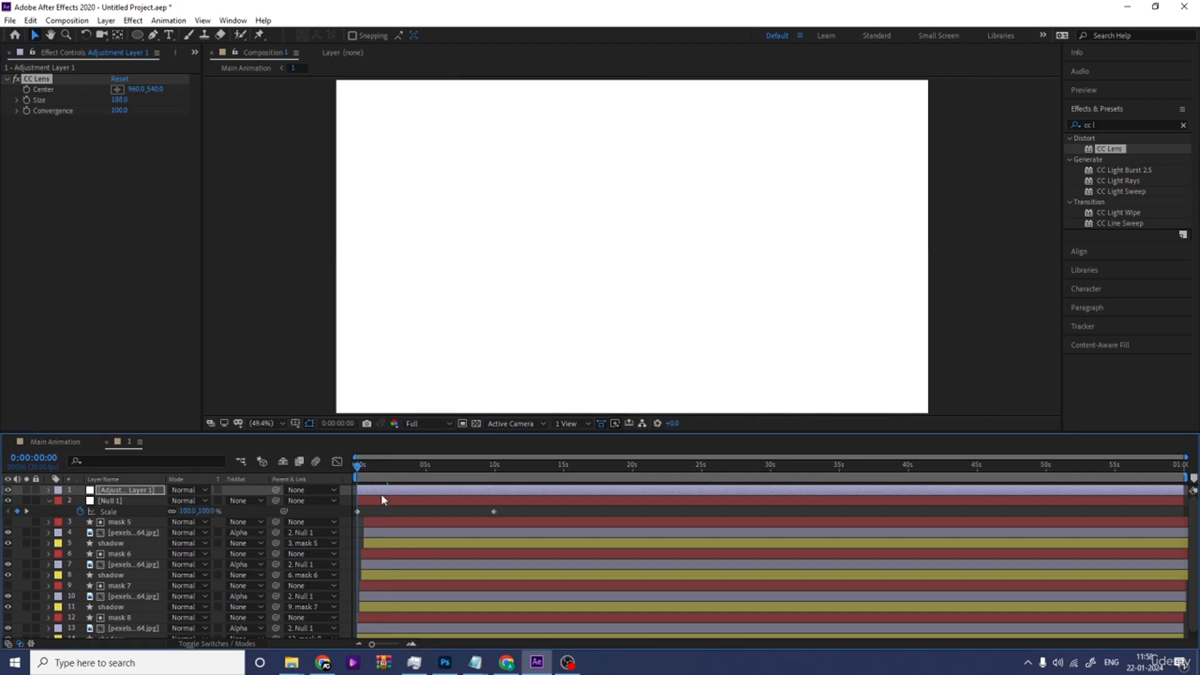
{"action": "left_click", "coordinate": [424, 423]}
{"action": "left_click", "coordinate": [430, 504]}
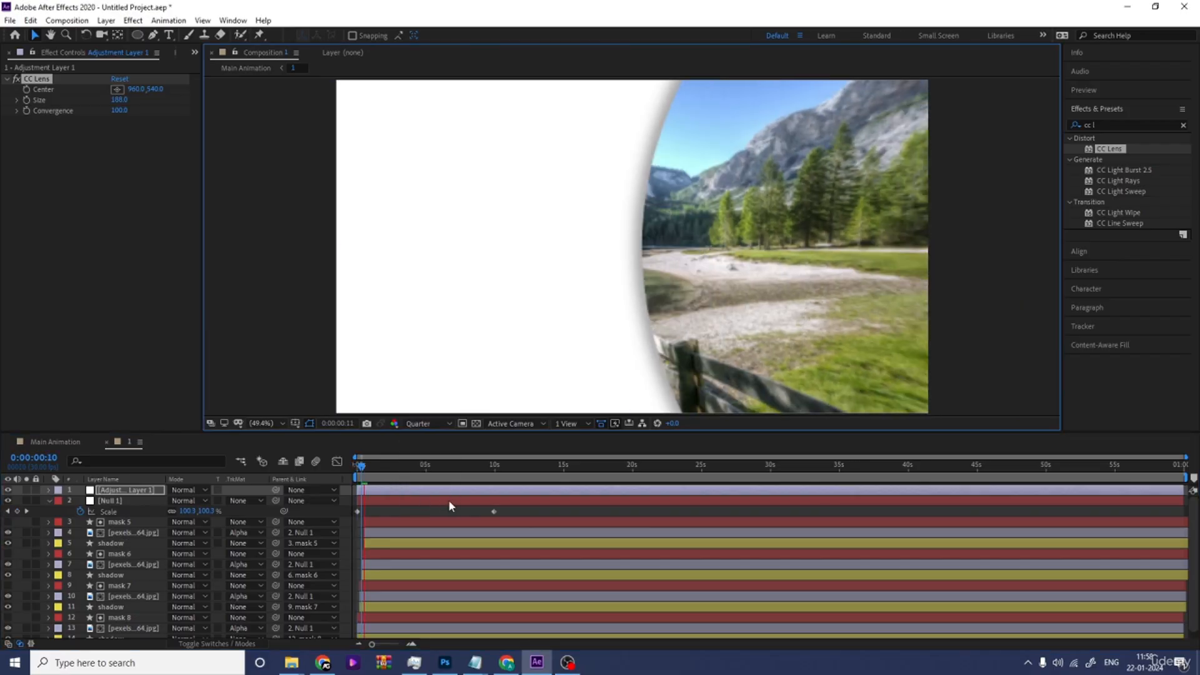
{"action": "key", "text": "space"}
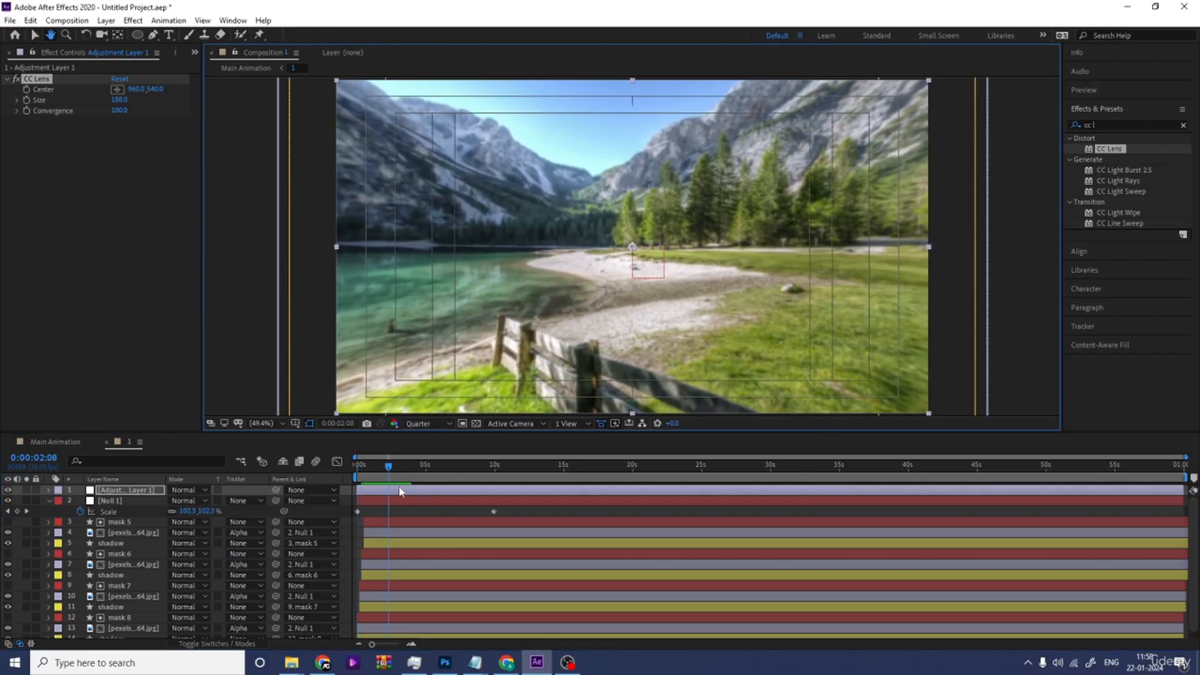
{"action": "key", "text": "space"}
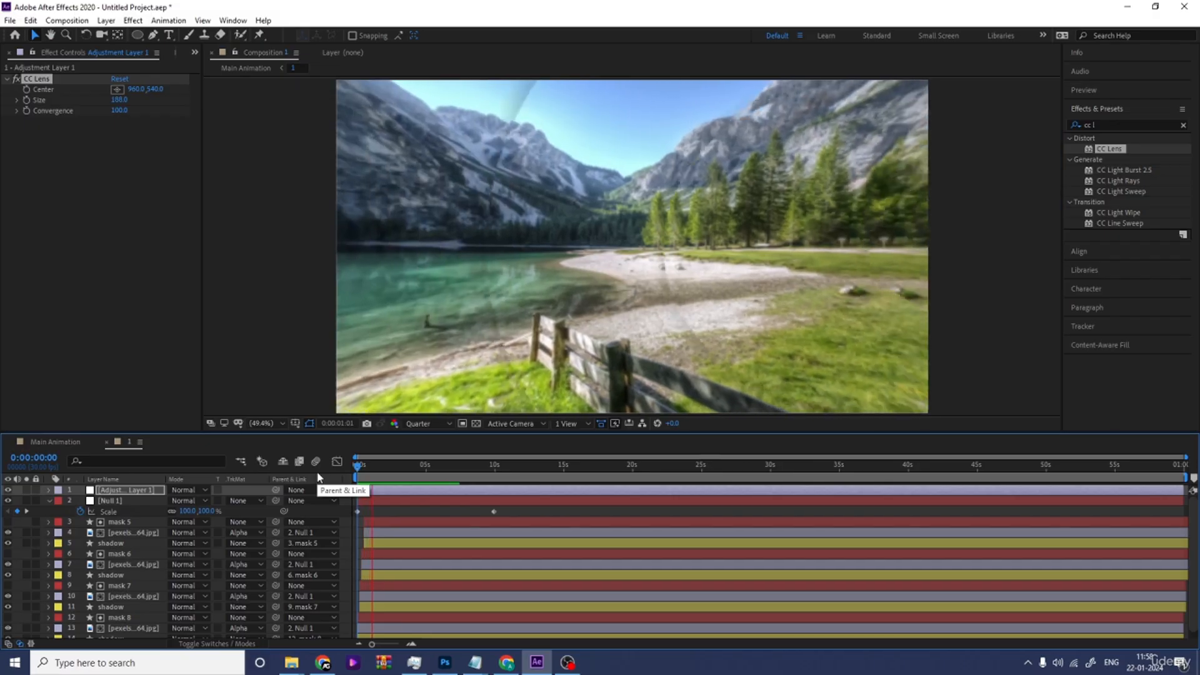
{"action": "key", "text": "space"}
{"action": "left_click", "coordinate": [44, 445]}
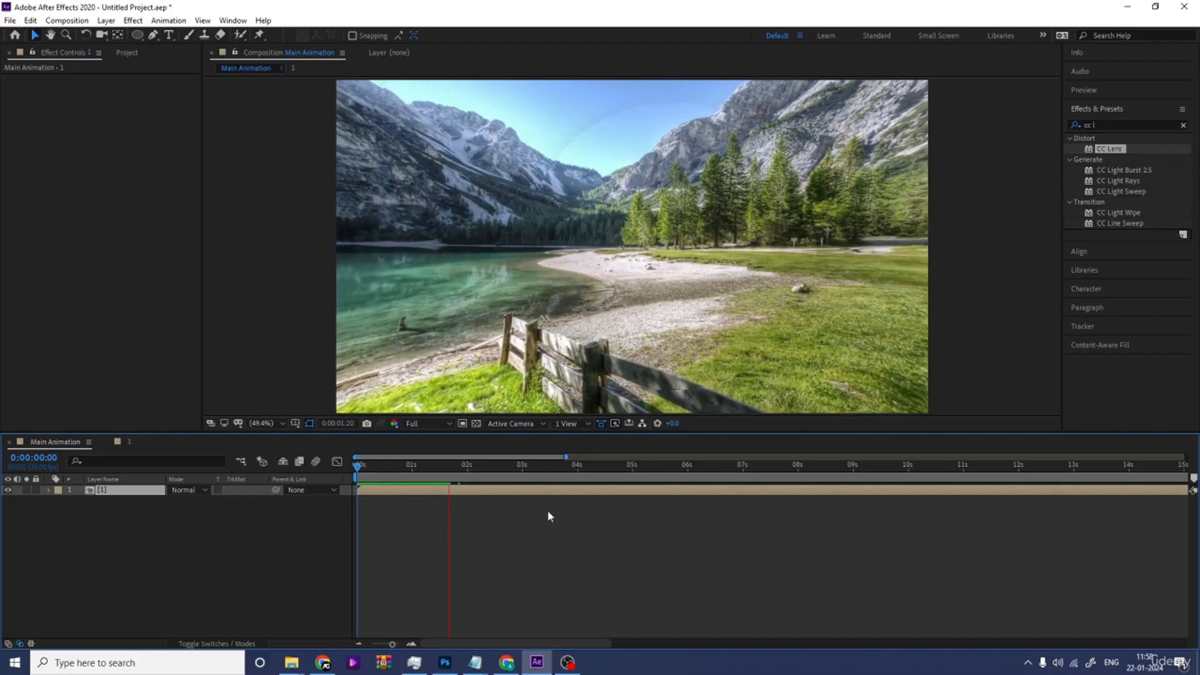
{"action": "key", "text": "space"}
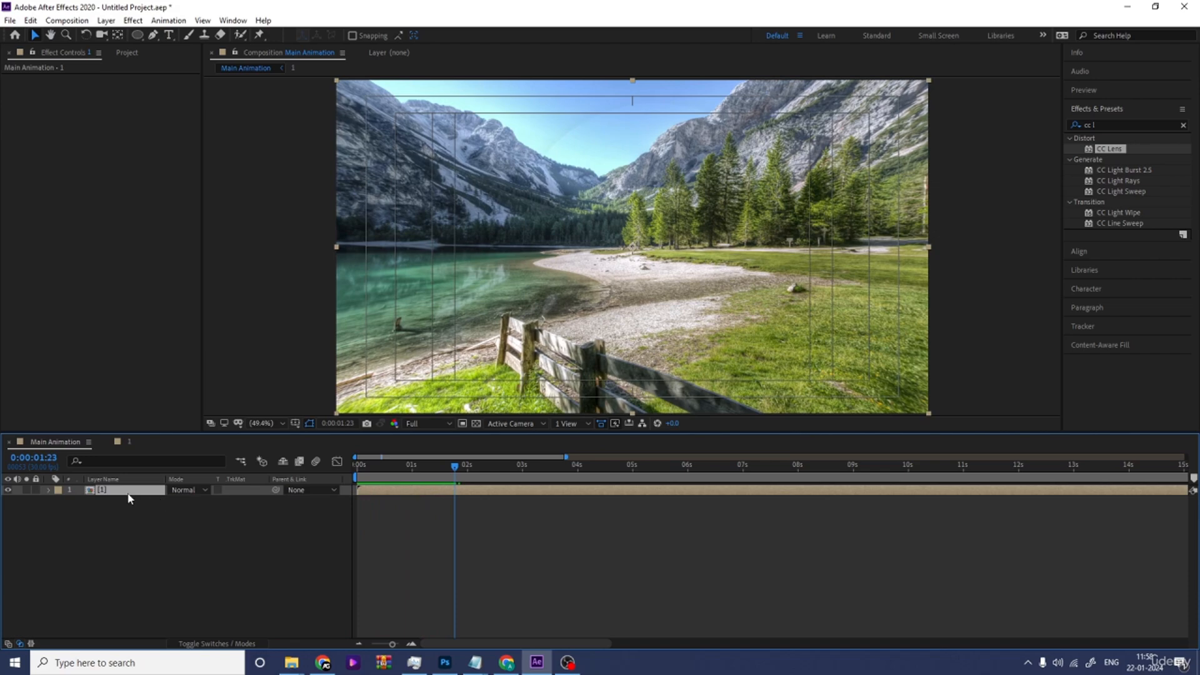
Step: Reveal composition 1's source in the project, lower the Main Animation preview resolution to Quarter, and duplicate composition 1
{"action": "right_click", "coordinate": [129, 494]}
{"action": "mouse_move", "coordinate": [200, 393]}
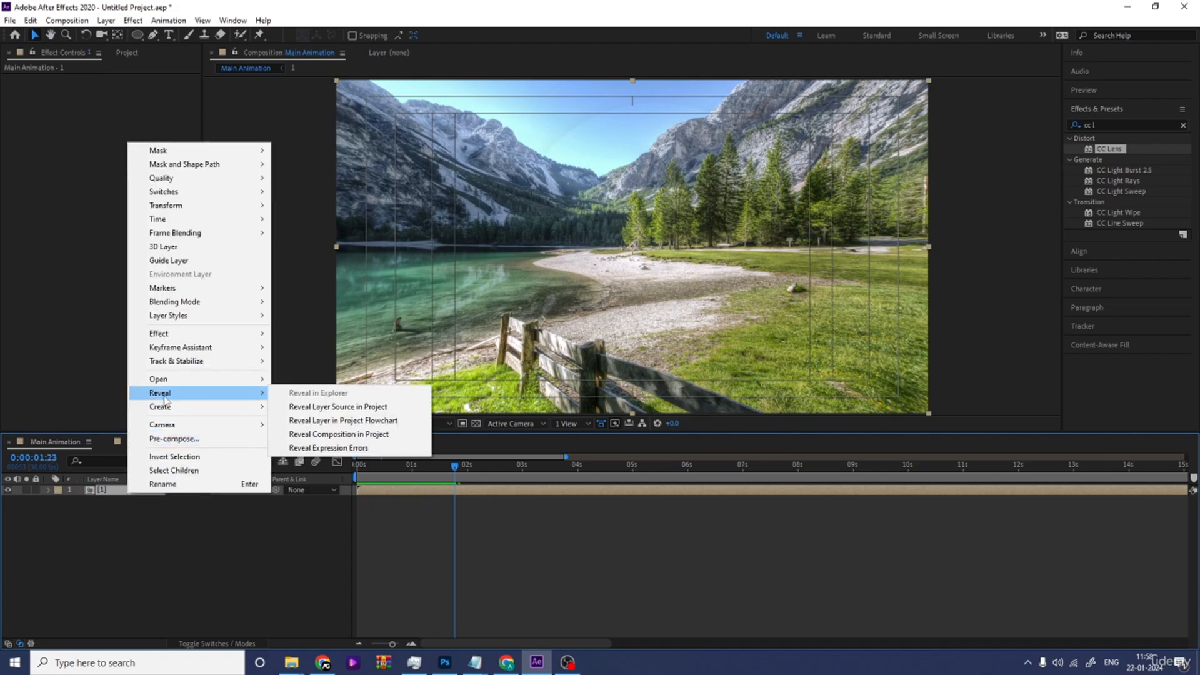
{"action": "left_click", "coordinate": [393, 406]}
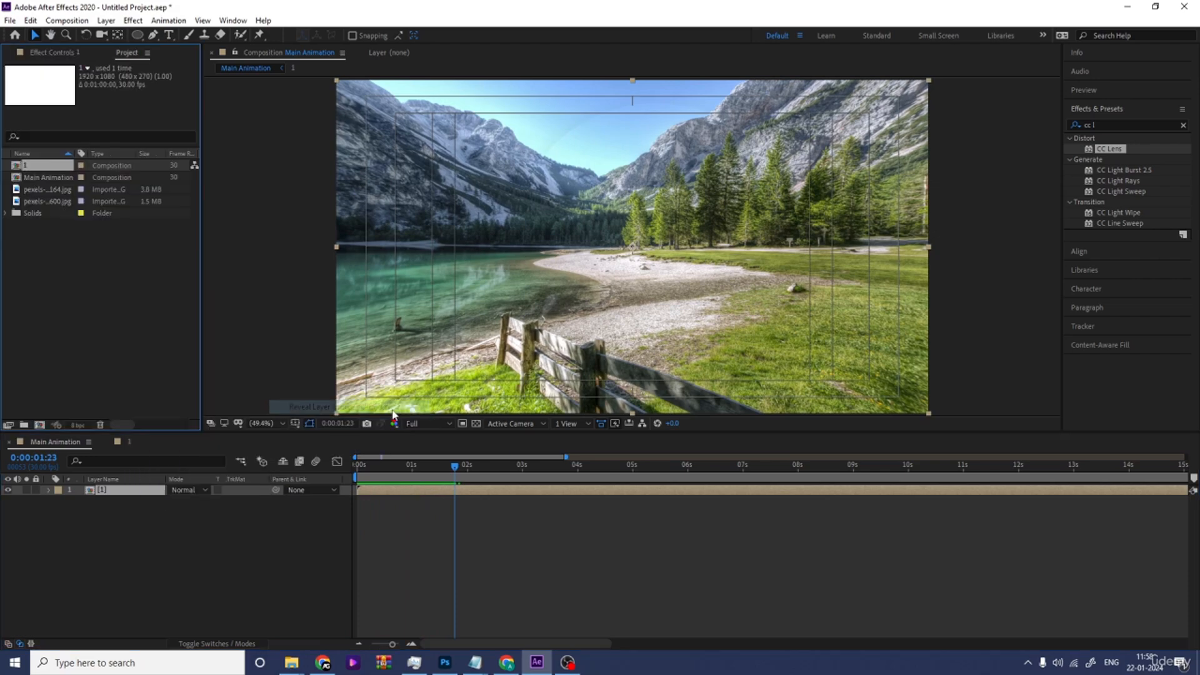
{"action": "left_click", "coordinate": [436, 425]}
{"action": "left_click", "coordinate": [439, 494]}
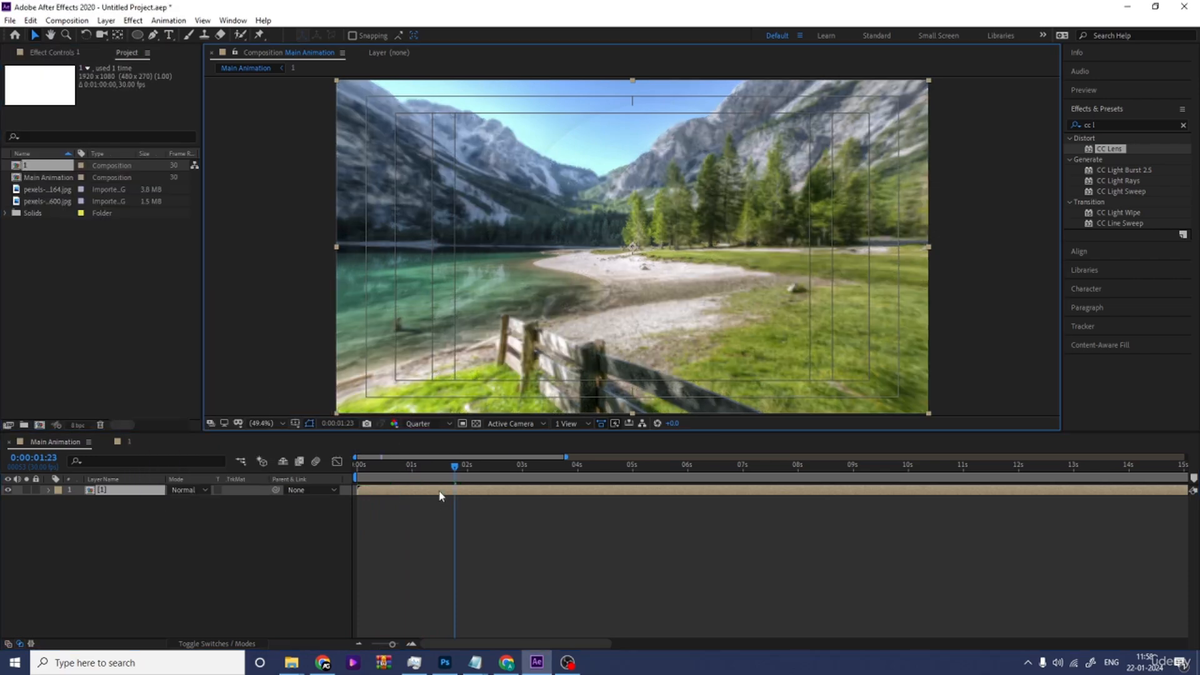
{"action": "left_click", "coordinate": [43, 172]}
{"action": "key", "text": "ctrl+d"}
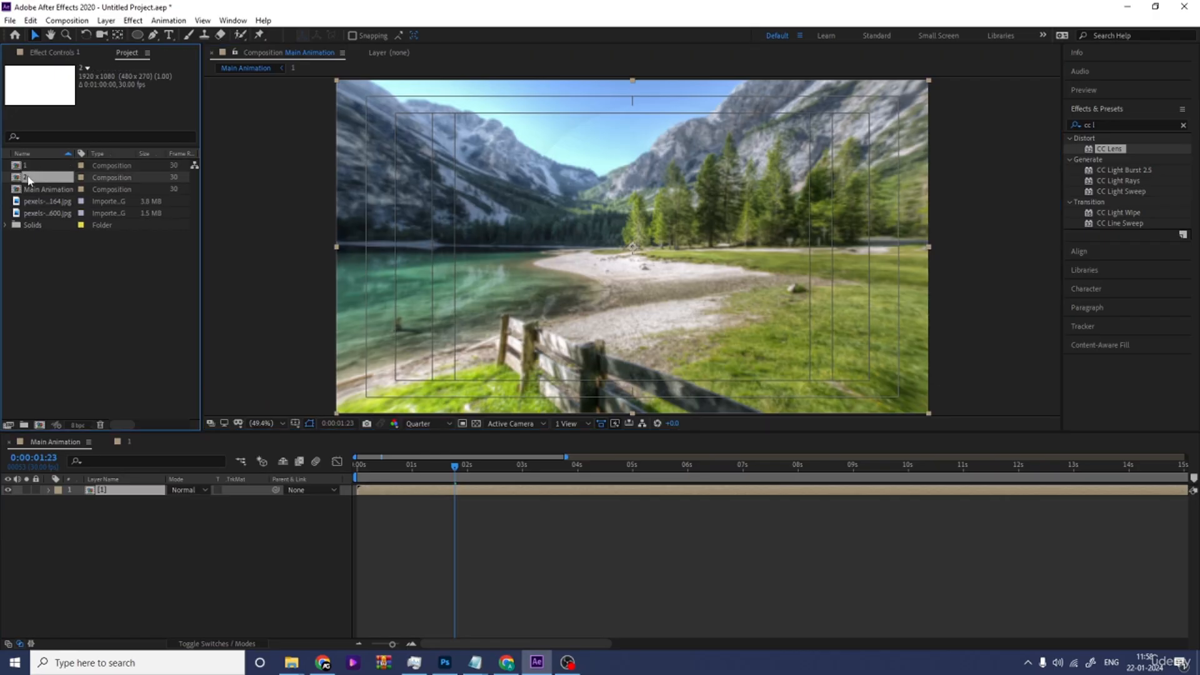
Step: Place composition 2 above layer 1 in Main Animation, start it at 3 seconds, and preview it
{"action": "left_click_drag", "start_coordinate": [28, 180], "coordinate": [134, 494]}
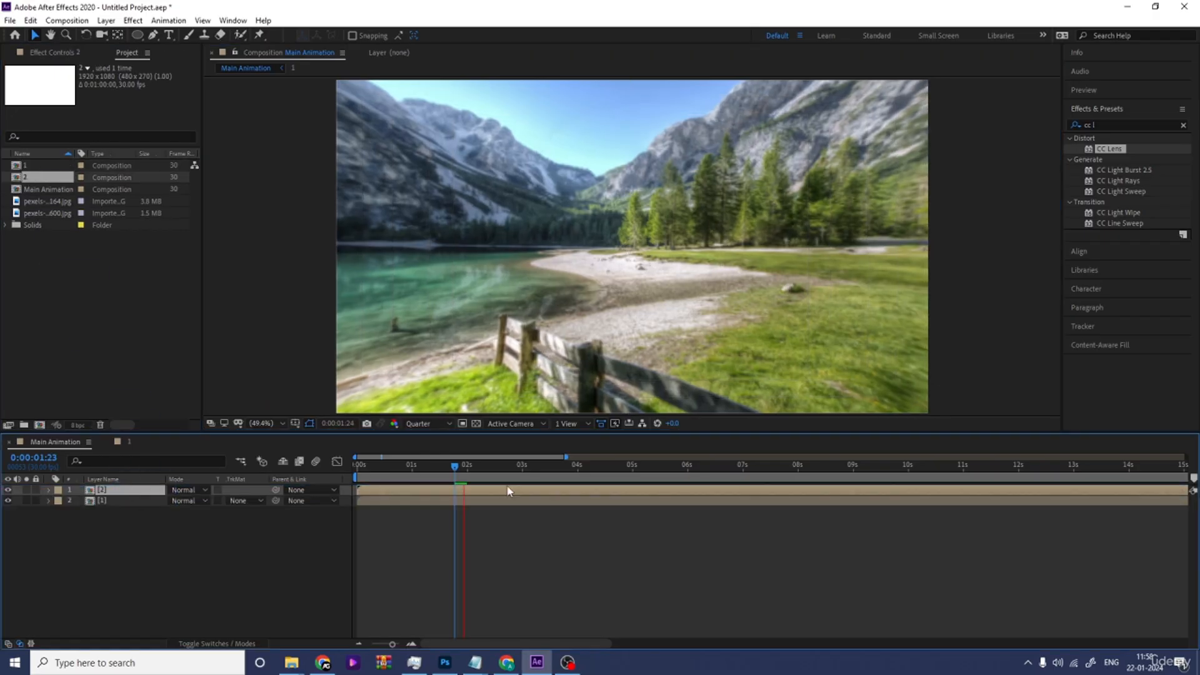
{"action": "left_click_drag", "start_coordinate": [514, 468], "coordinate": [523, 468]}
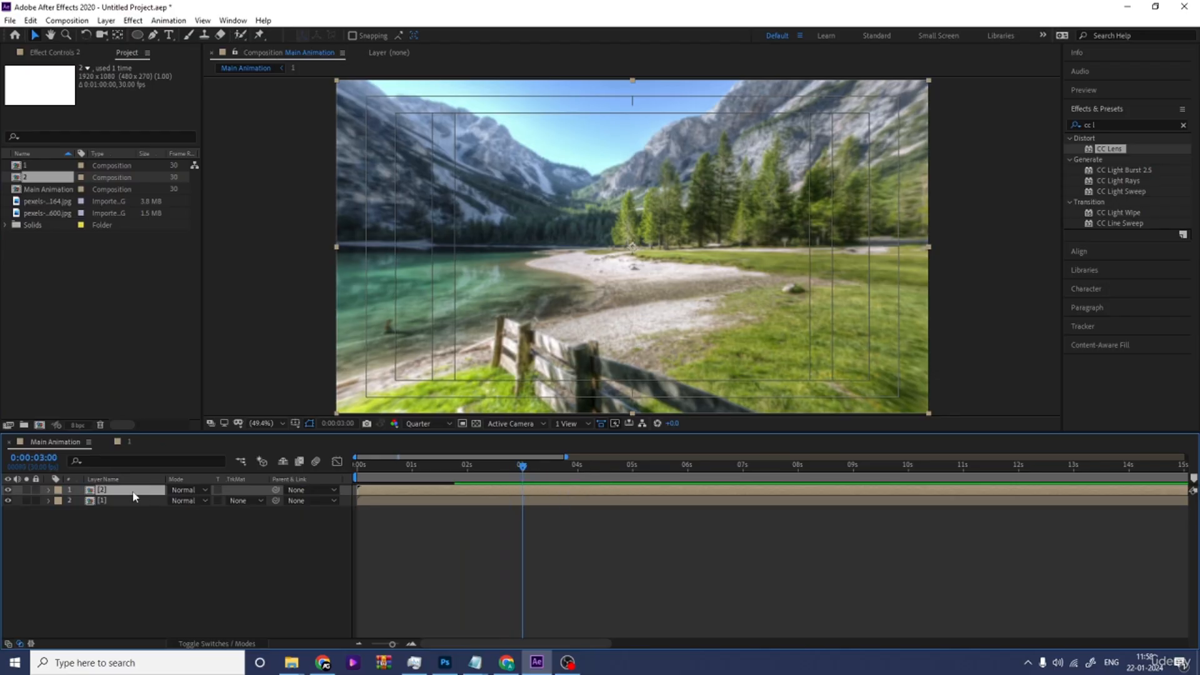
{"action": "key", "text": "bracketleft"}
{"action": "key", "text": "space"}
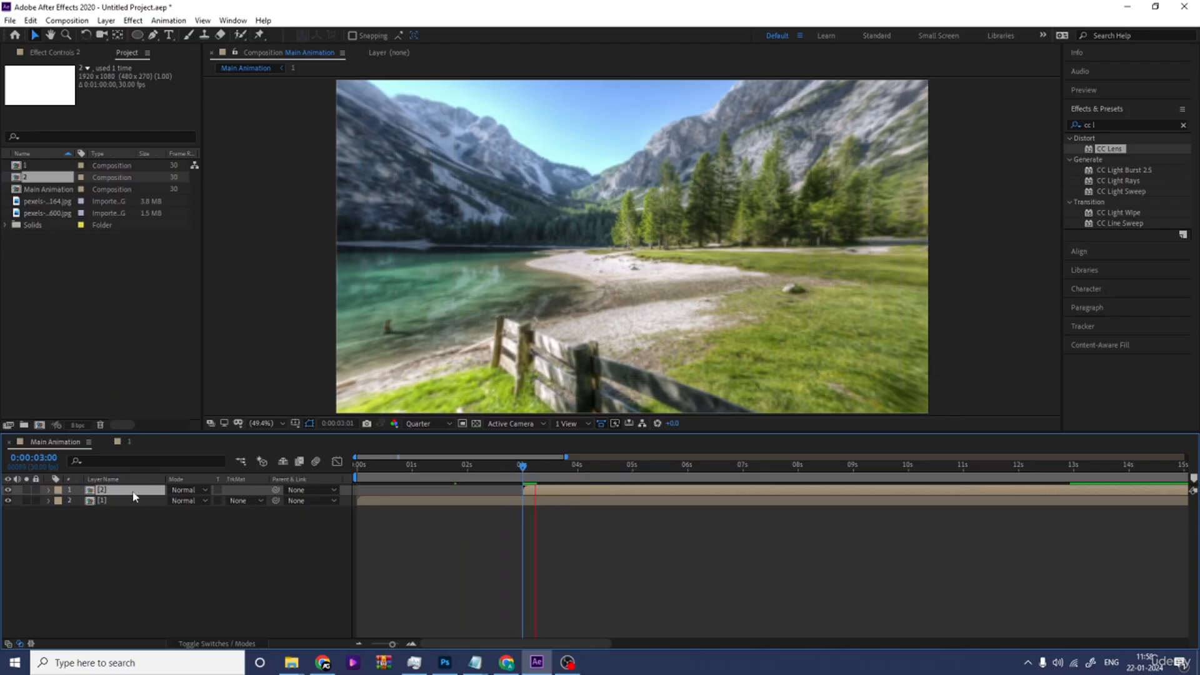
{"action": "key", "text": "space"}
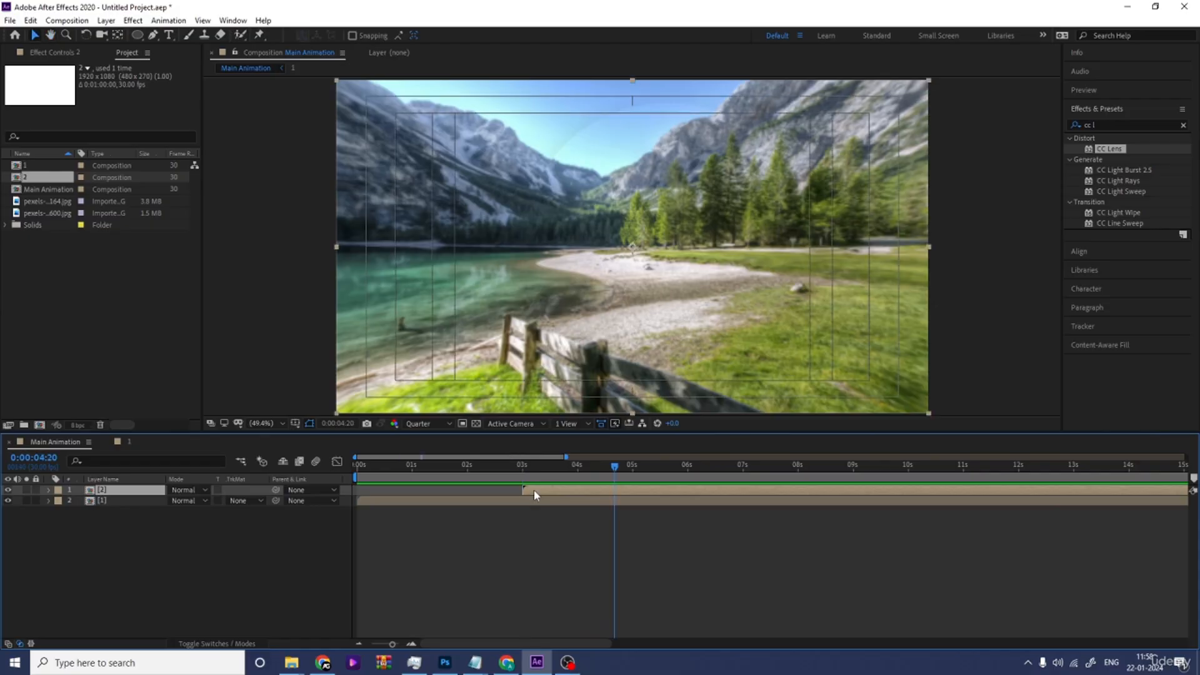
Step: Replace the source of all four photo layers in composition 2 with pexels-pixabay-247600.jpg
{"action": "double_click", "coordinate": [533, 489]}
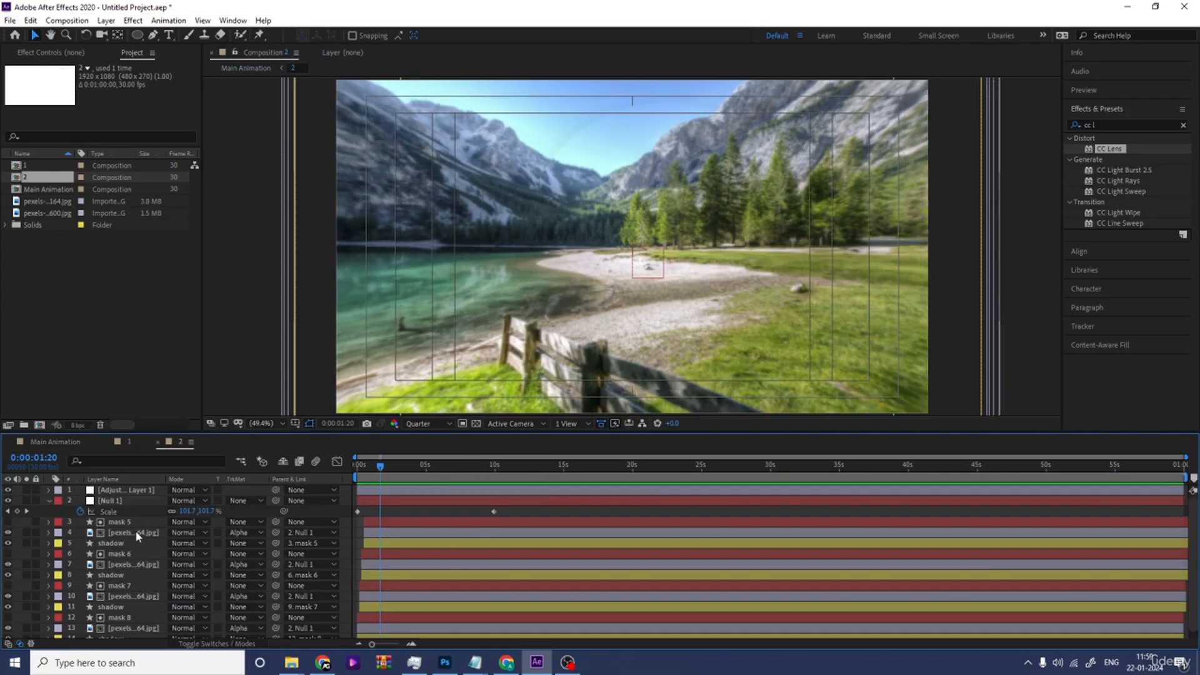
{"action": "left_click", "coordinate": [135, 533]}
{"action": "left_click", "coordinate": [122, 564], "text": "ctrl"}
{"action": "left_click", "coordinate": [127, 597], "text": "ctrl"}
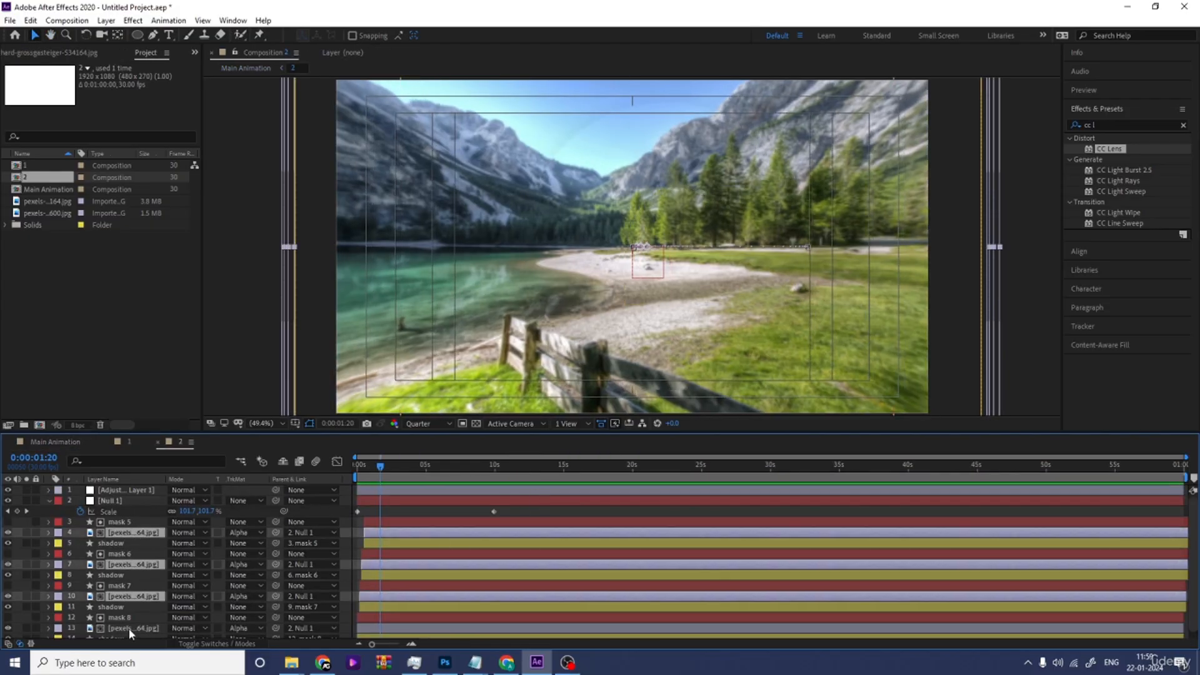
{"action": "left_click", "coordinate": [131, 628], "text": "ctrl"}
{"action": "scroll", "coordinate": [144, 565], "scroll_direction": "down", "scroll_amount": 1}
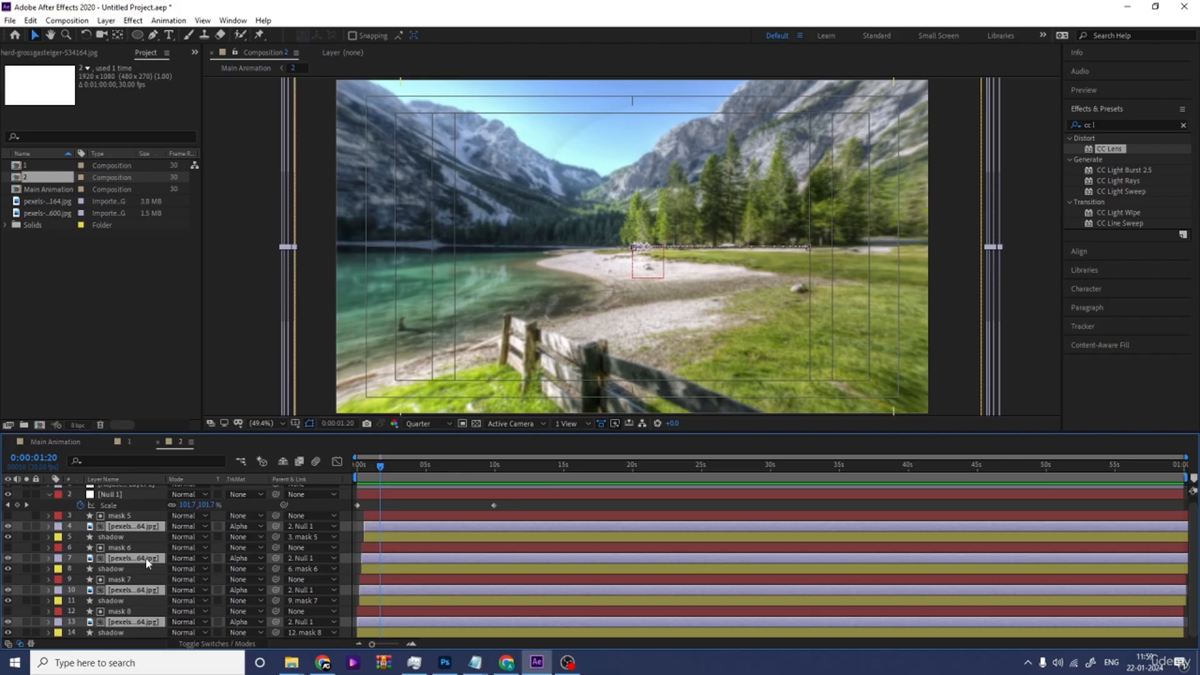
{"action": "left_click", "coordinate": [53, 214]}
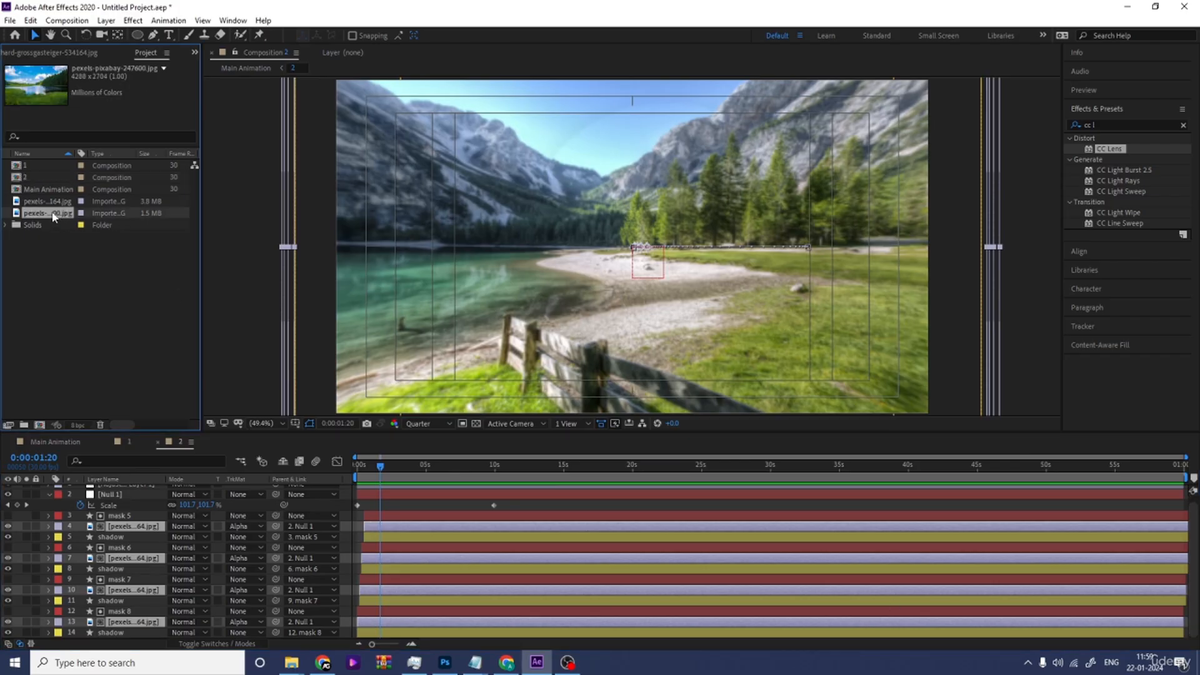
{"action": "left_click_drag", "start_coordinate": [53, 214], "coordinate": [135, 532]}
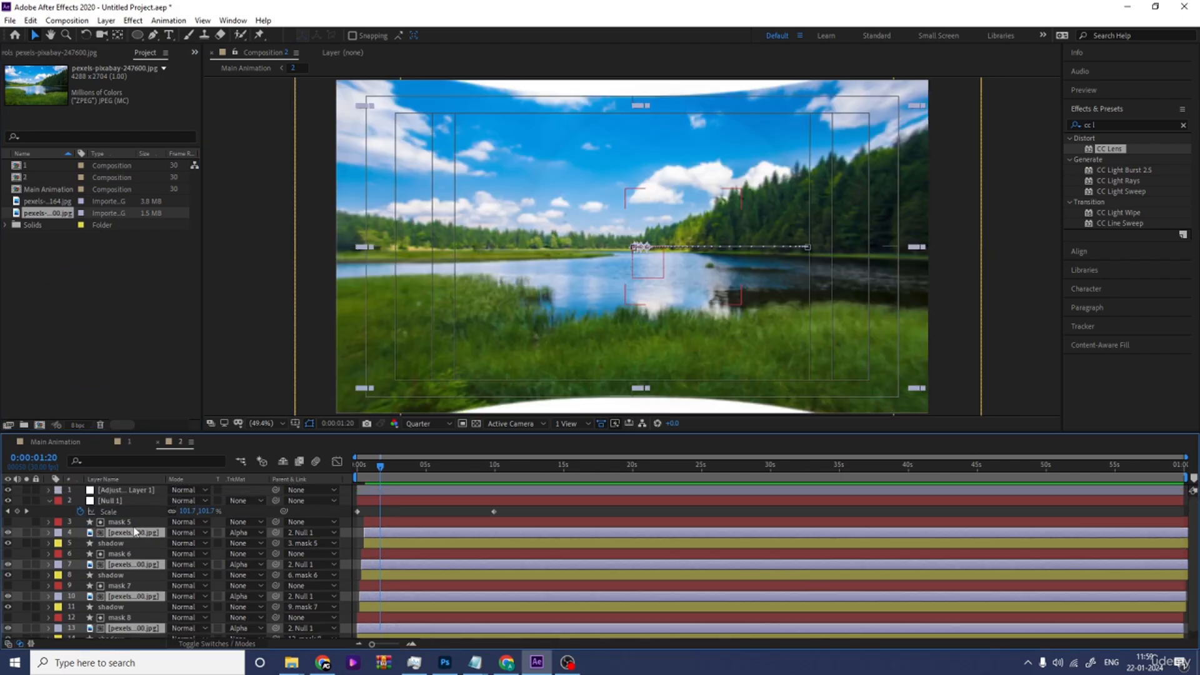
Step: Scale the four replaced photos in composition 2 up to about 48.1, 39.0% to fill the frame, and preview
{"action": "key", "text": "s"}
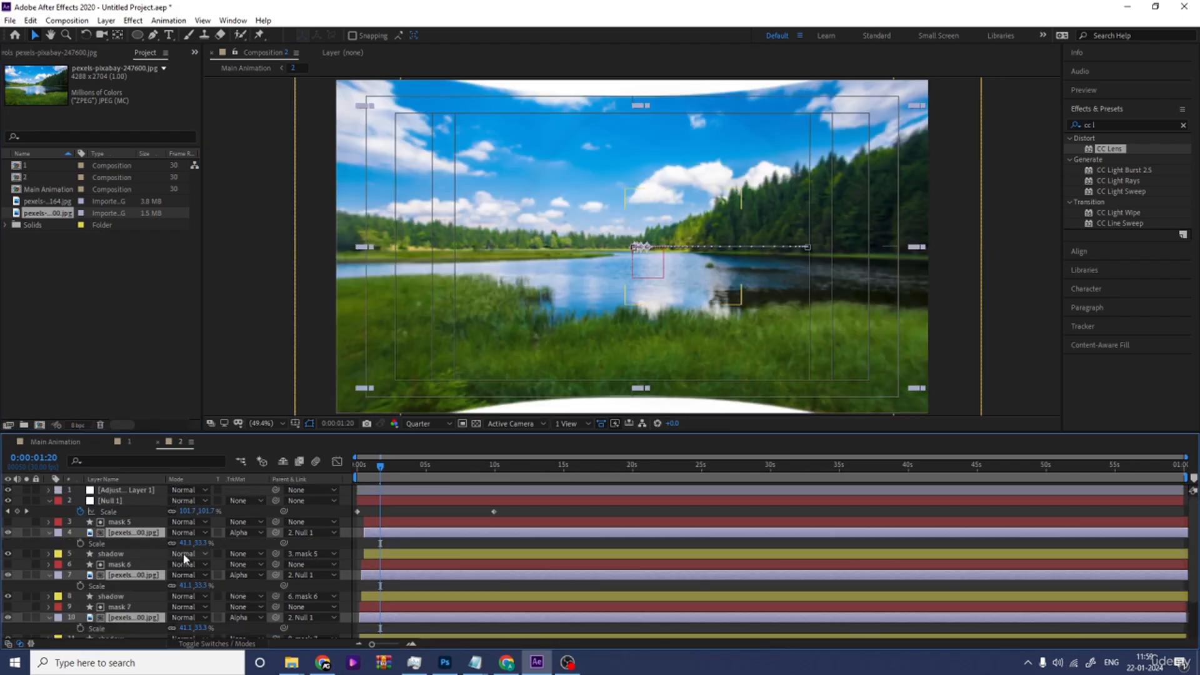
{"action": "left_click_drag", "start_coordinate": [185, 543], "coordinate": [188, 544]}
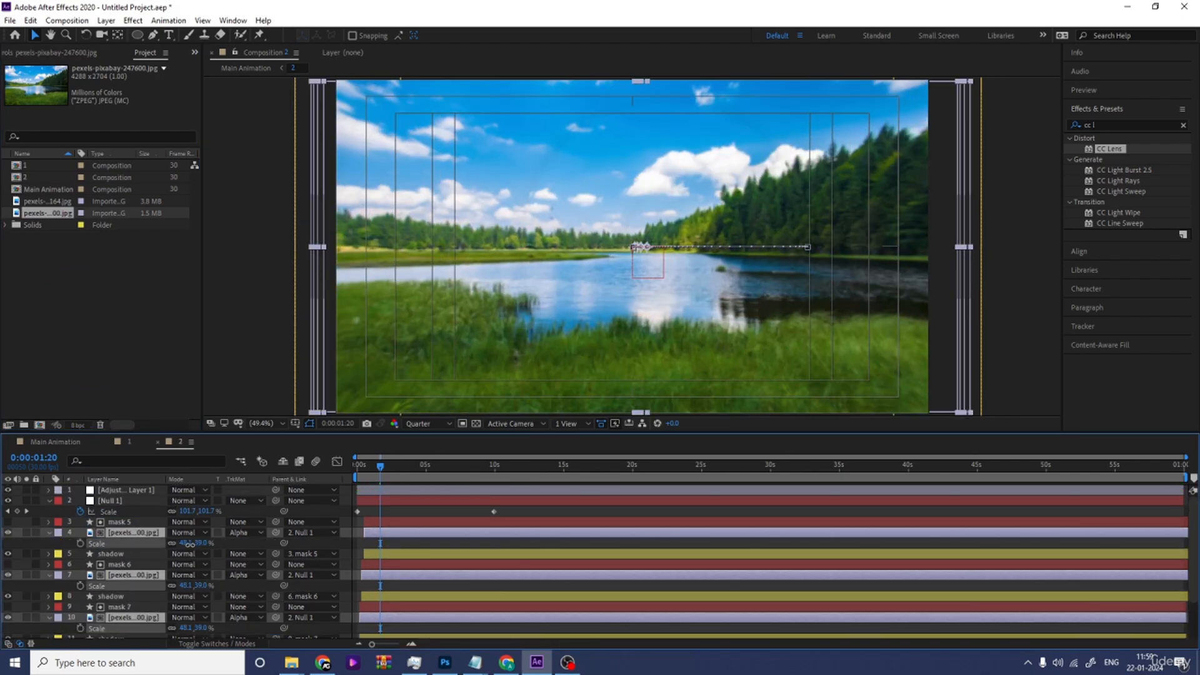
{"action": "key", "text": "space"}
{"action": "key", "text": "space"}
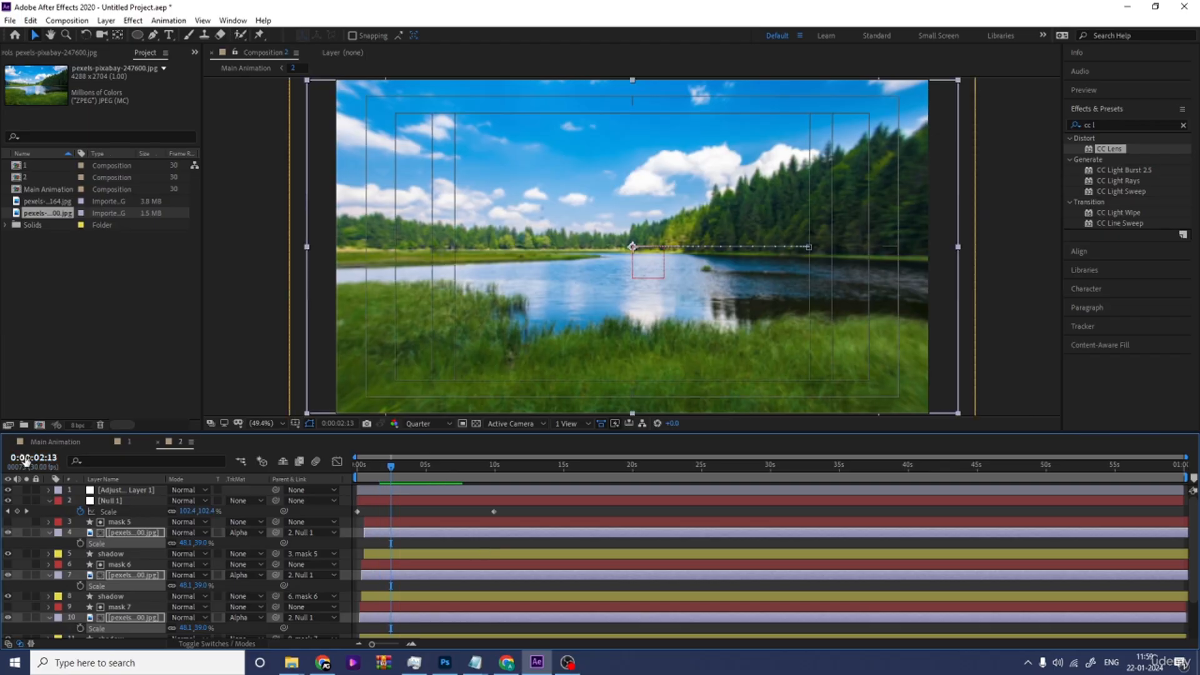
Step: Preview the transition from layer 1 to layer 2 in Main Animation, starting just before 3 seconds
{"action": "left_click", "coordinate": [50, 442]}
{"action": "left_click_drag", "start_coordinate": [536, 480], "coordinate": [506, 480]}
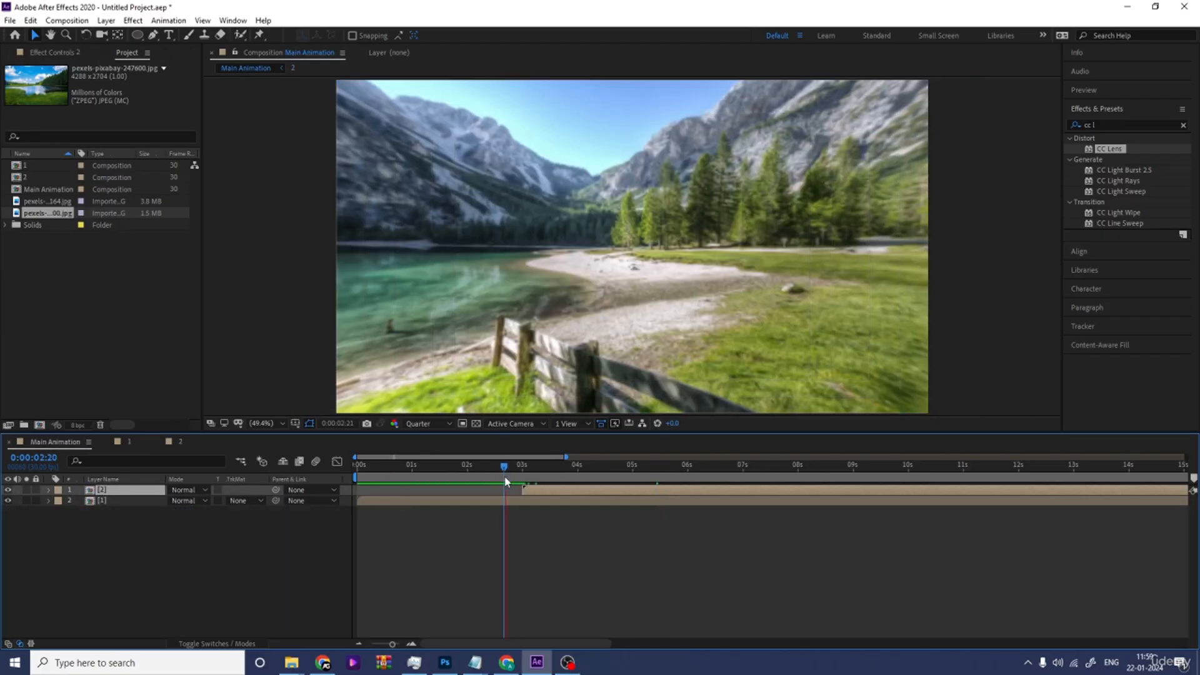
{"action": "key", "text": "space"}
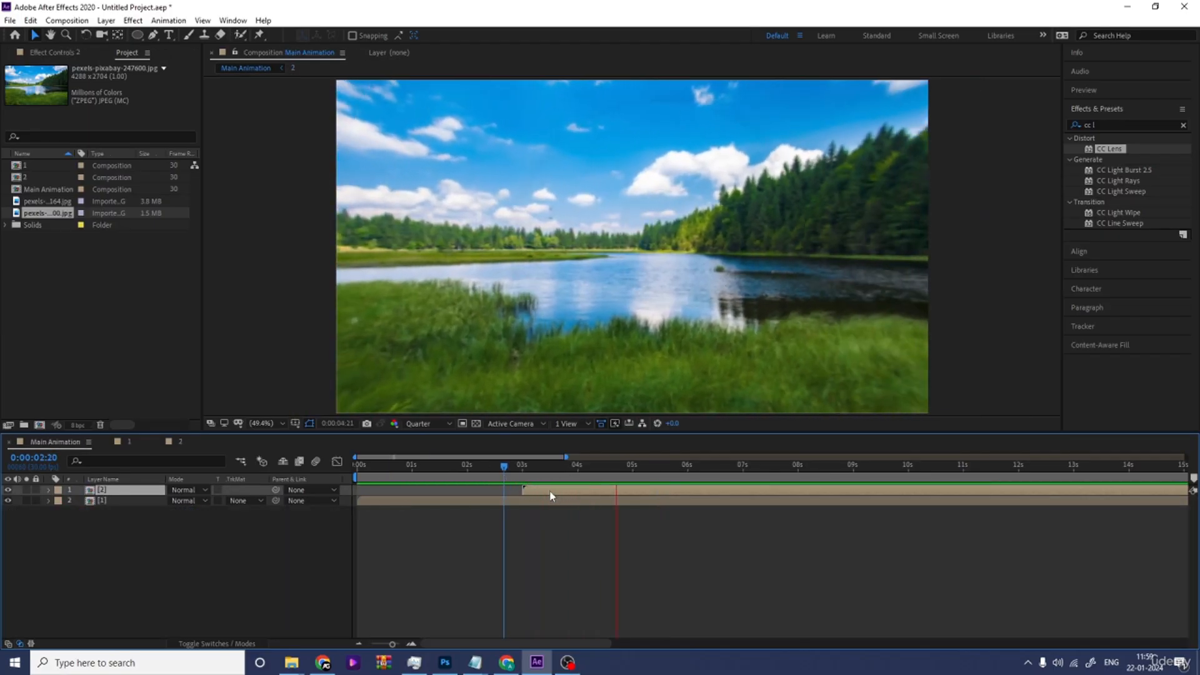
{"action": "key", "text": "space"}
Step: Duplicate layer 1 in Main Animation, place the copy on top of the stack, and start it at 6 seconds
{"action": "left_click", "coordinate": [523, 474]}
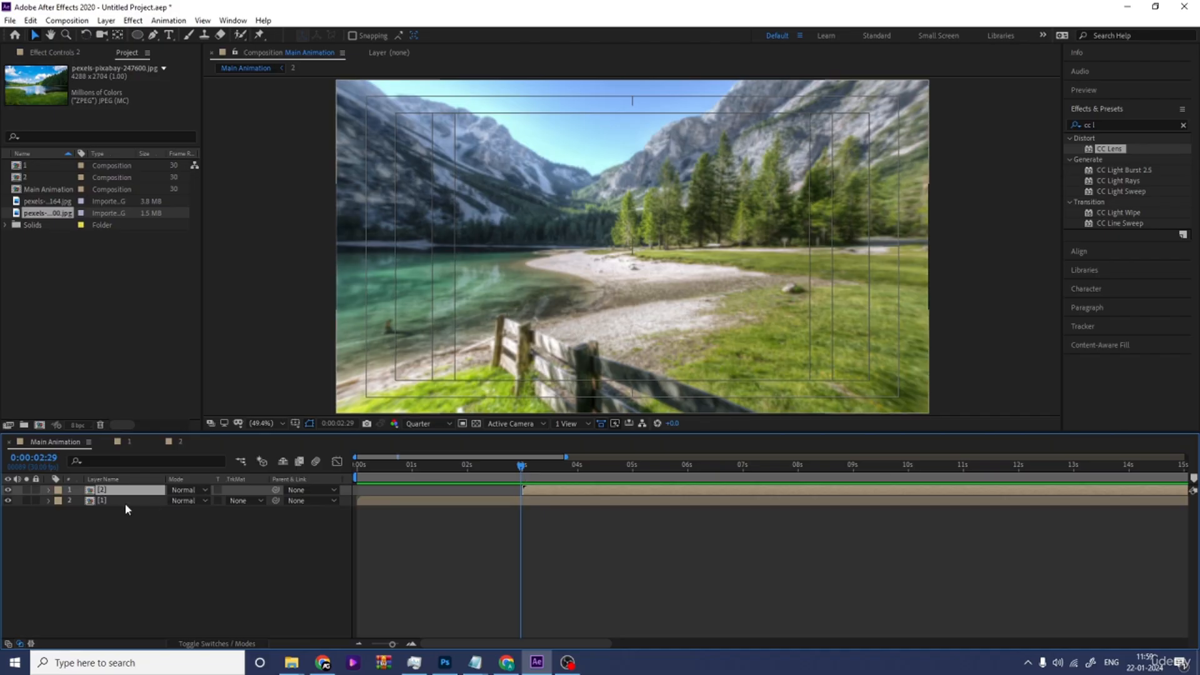
{"action": "left_click", "coordinate": [101, 501]}
{"action": "key", "text": "ctrl+d"}
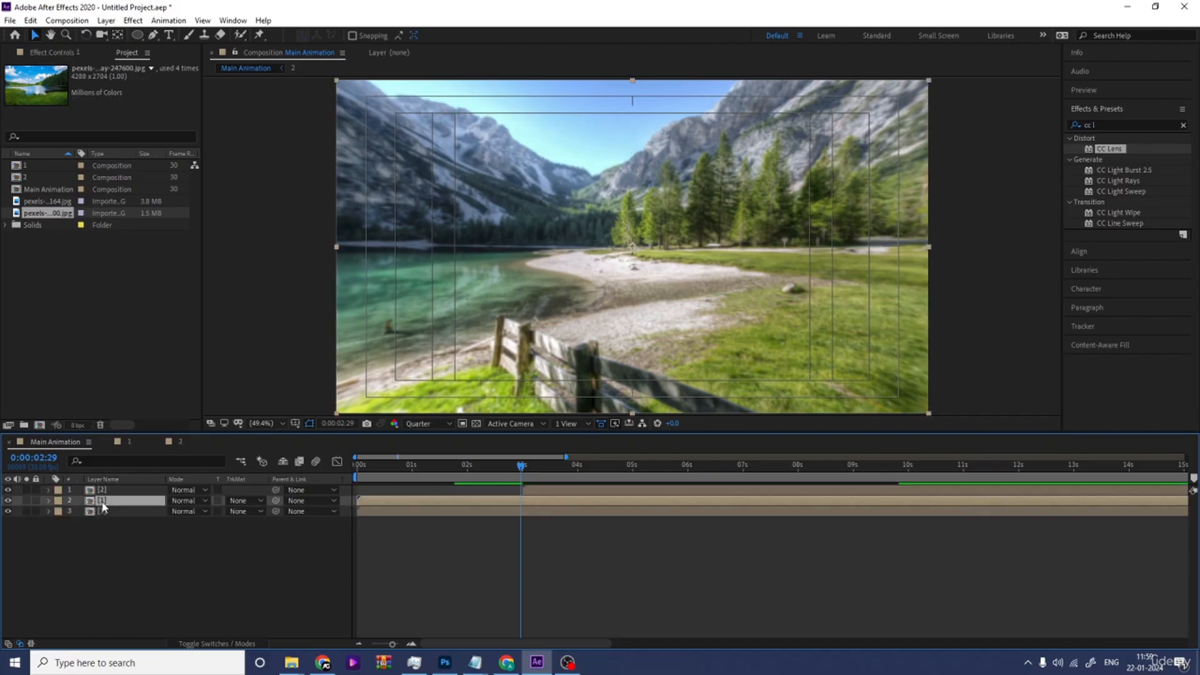
{"action": "left_click_drag", "start_coordinate": [102, 503], "coordinate": [100, 486]}
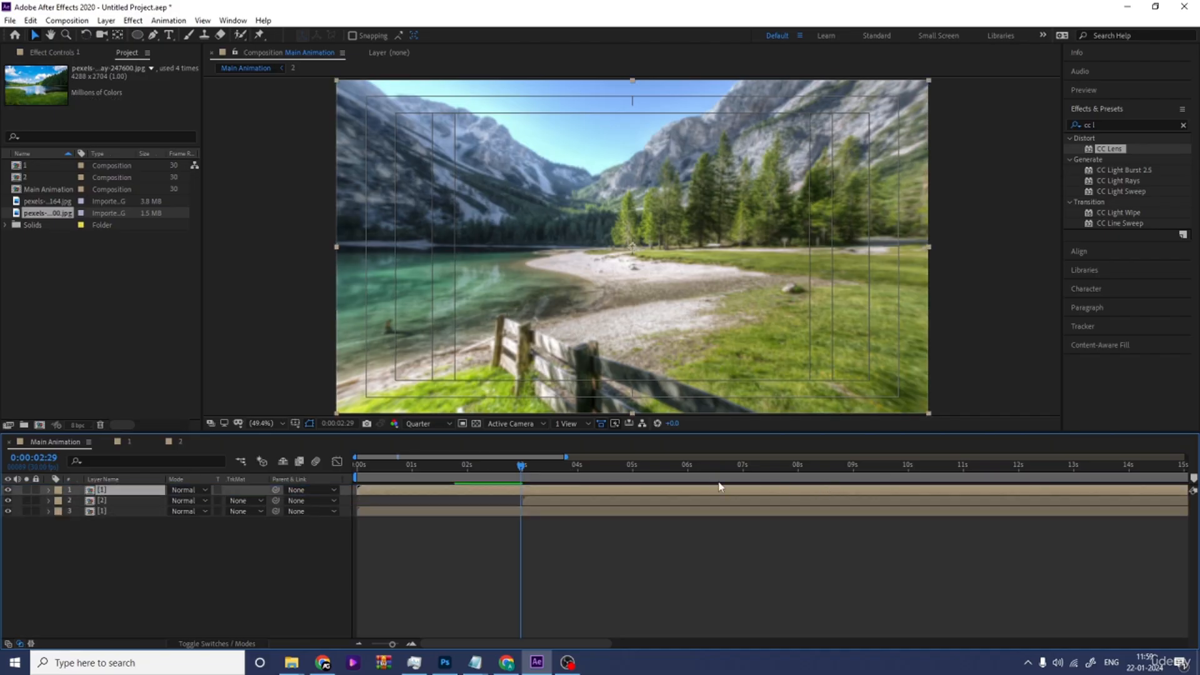
{"action": "left_click", "coordinate": [688, 469]}
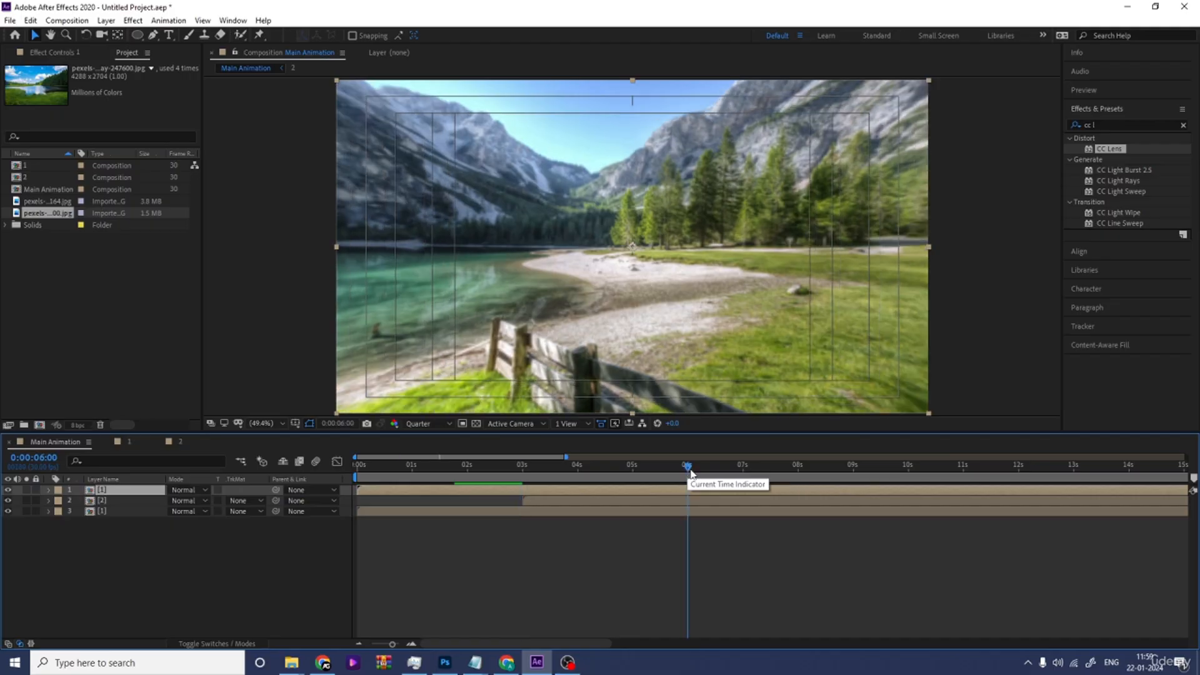
{"action": "left_click_drag", "start_coordinate": [376, 491], "coordinate": [703, 491]}
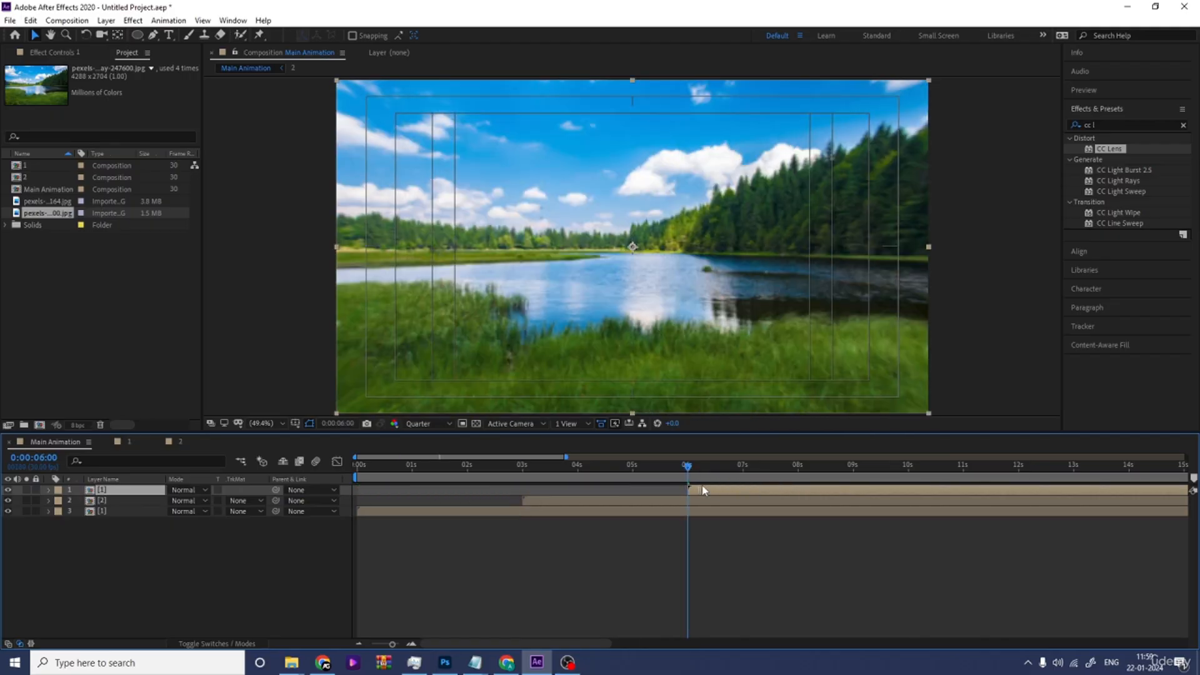
Step: Duplicate layer 2 in Main Animation, place the copy on top of the stack, and start it at 9 seconds
{"action": "left_click", "coordinate": [613, 501]}
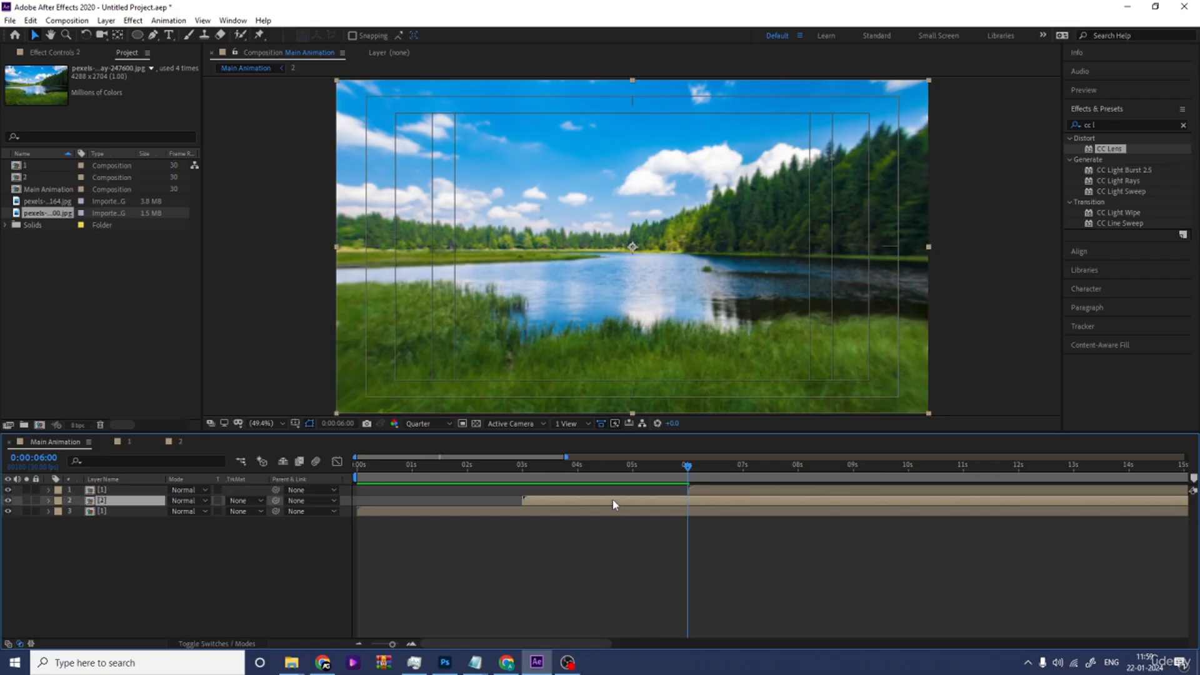
{"action": "key", "text": "ctrl+d"}
{"action": "left_click_drag", "start_coordinate": [122, 505], "coordinate": [116, 487]}
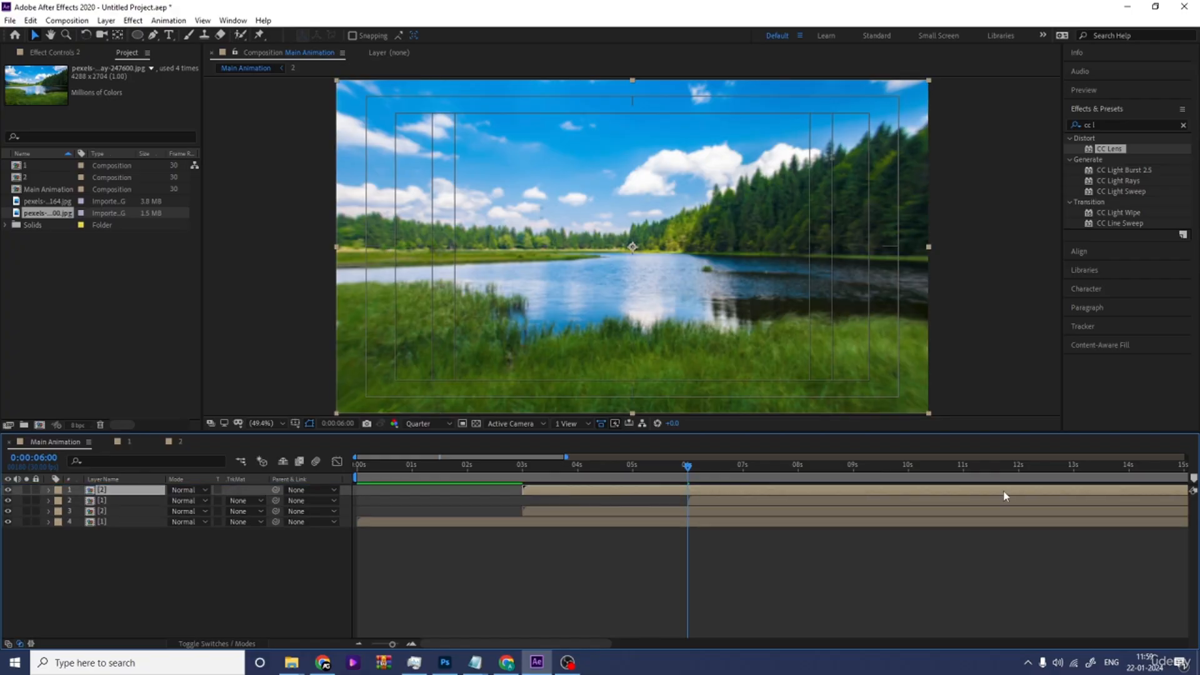
{"action": "left_click", "coordinate": [854, 468]}
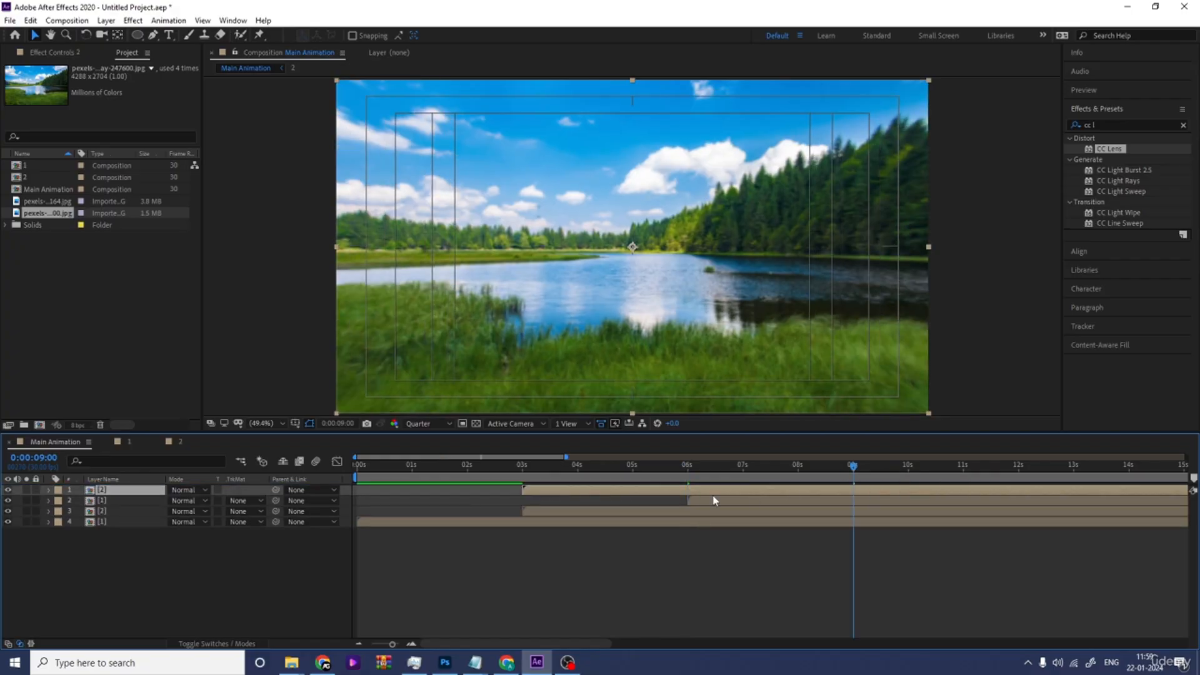
{"action": "key", "text": "bracketleft"}
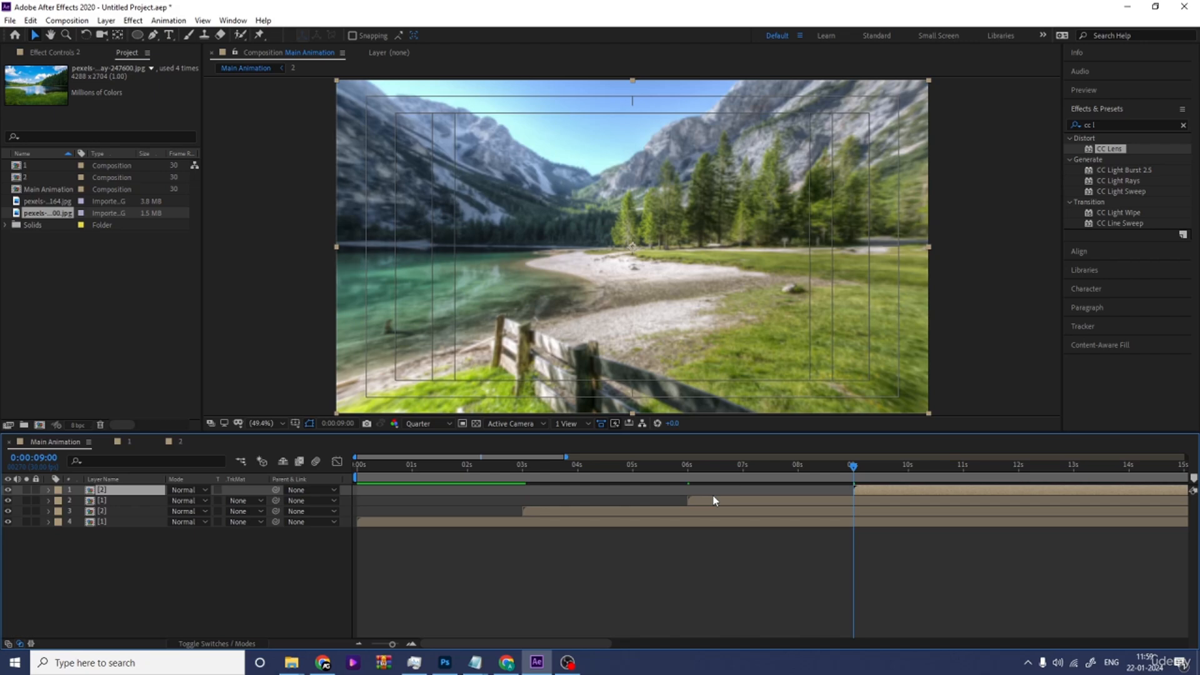
Step: Set the Main Animation work area from 3 to 9 seconds and preview the looping slideshow
{"action": "key", "text": "n"}
{"action": "left_click", "coordinate": [522, 469]}
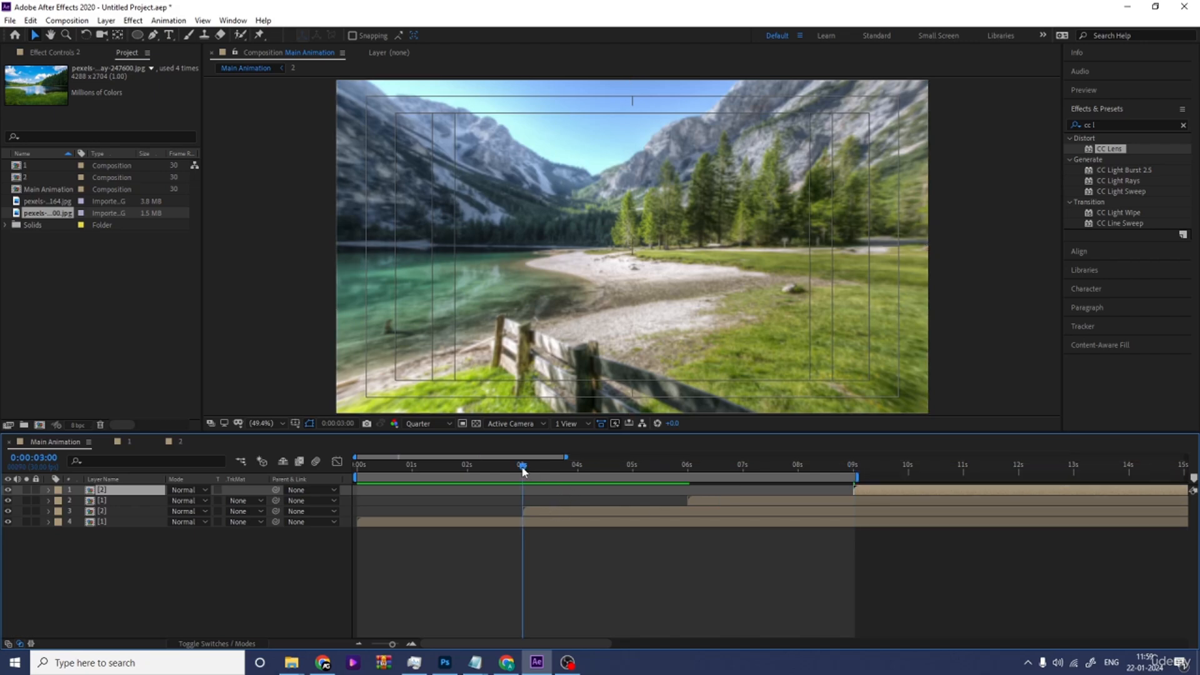
{"action": "key", "text": "b"}
{"action": "key", "text": "space"}
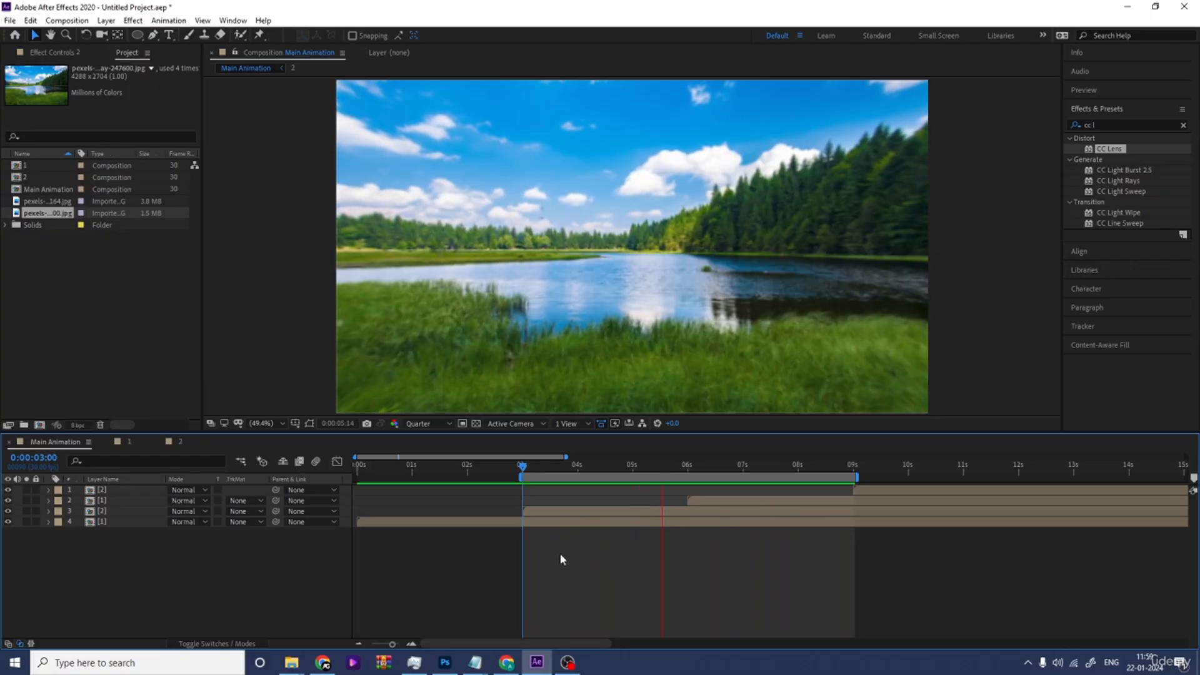
{"action": "key", "text": "space"}
Step: Add a text layer over the photo in Main Animation reading "SlideShow" with "Animation" on a second line
{"action": "left_click", "coordinate": [168, 36]}
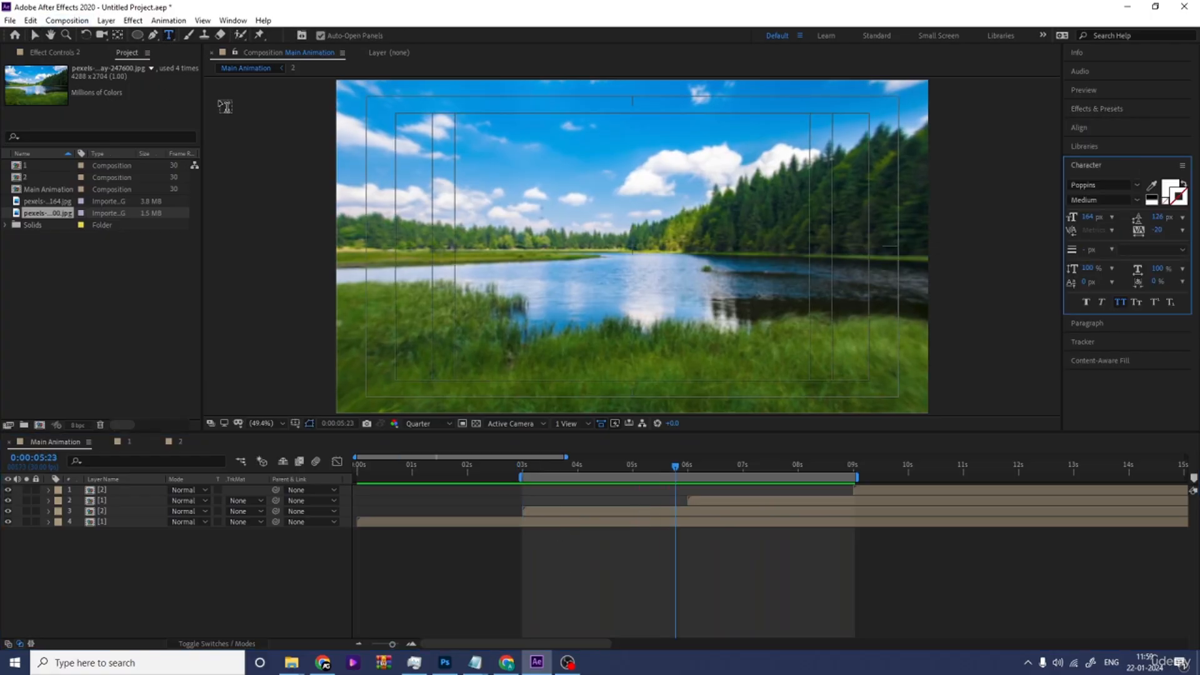
{"action": "left_click", "coordinate": [444, 203]}
{"action": "type", "text": "S"}
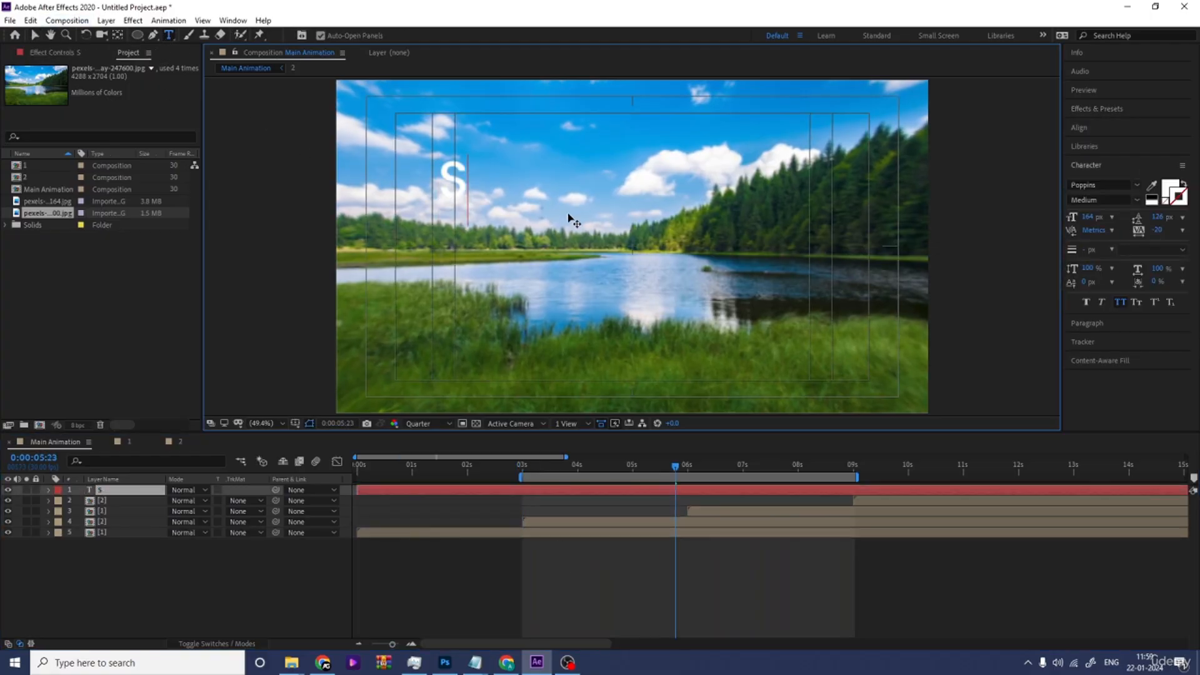
{"action": "type", "text": "LIde"}
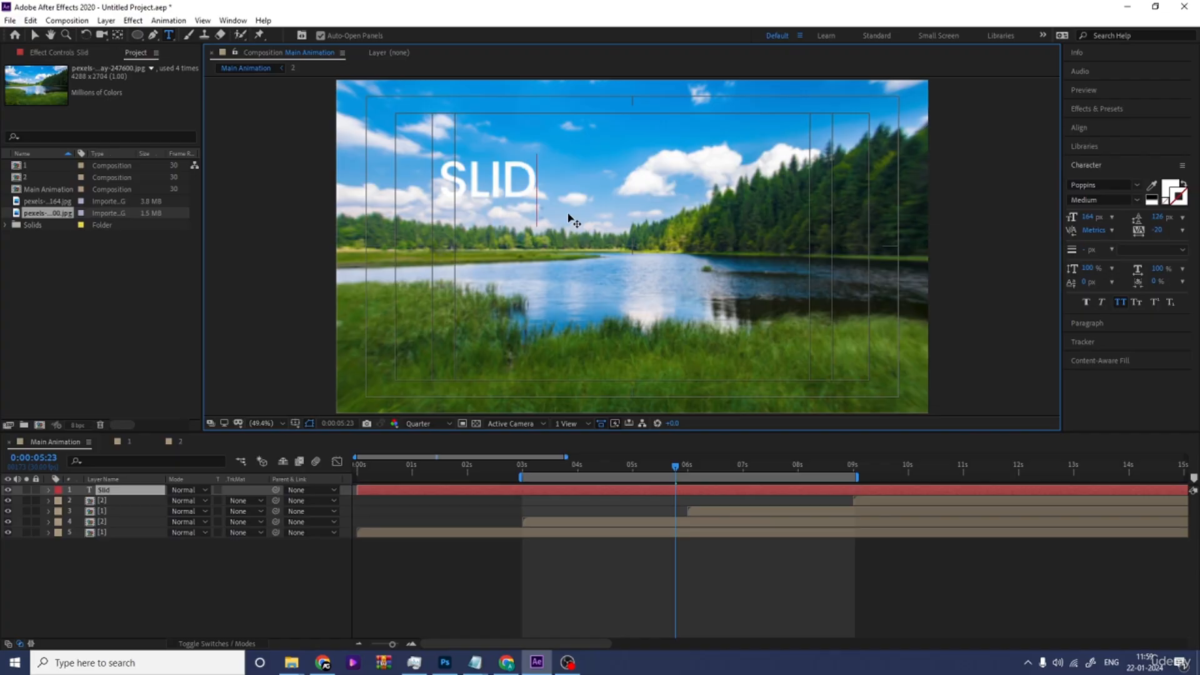
{"action": "type", "text": "Show\\"}
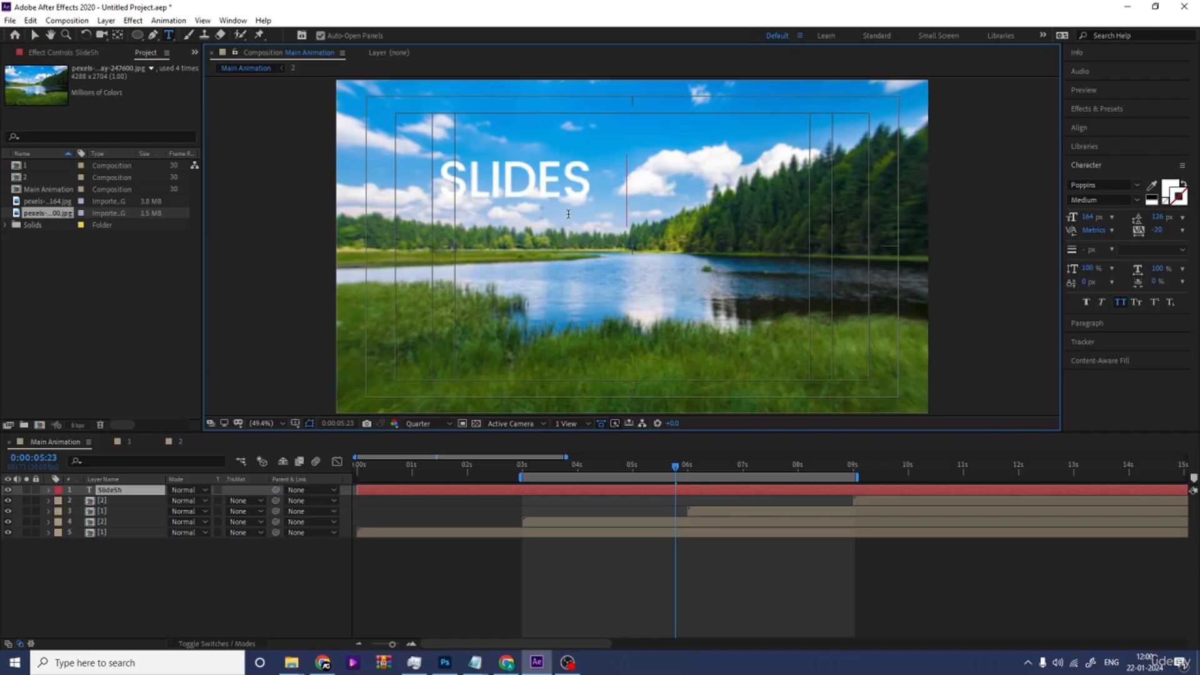
{"action": "key", "text": "BackSpace"}
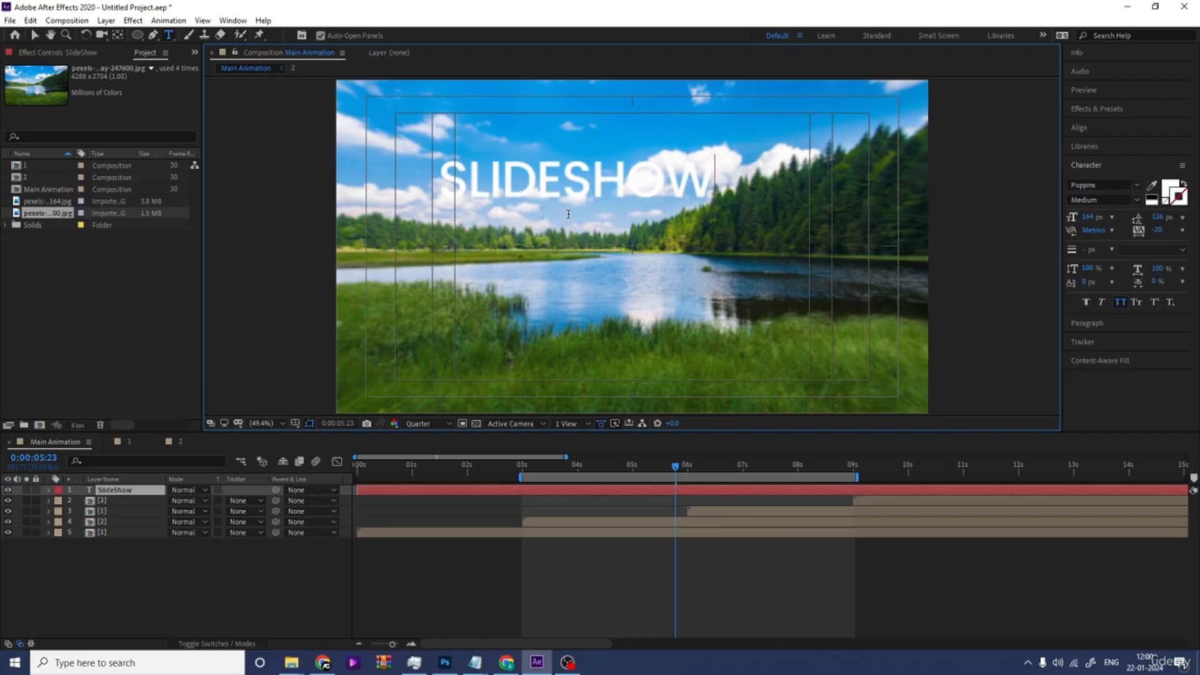
{"action": "key", "text": "Return"}
{"action": "type", "text": "Animation"}
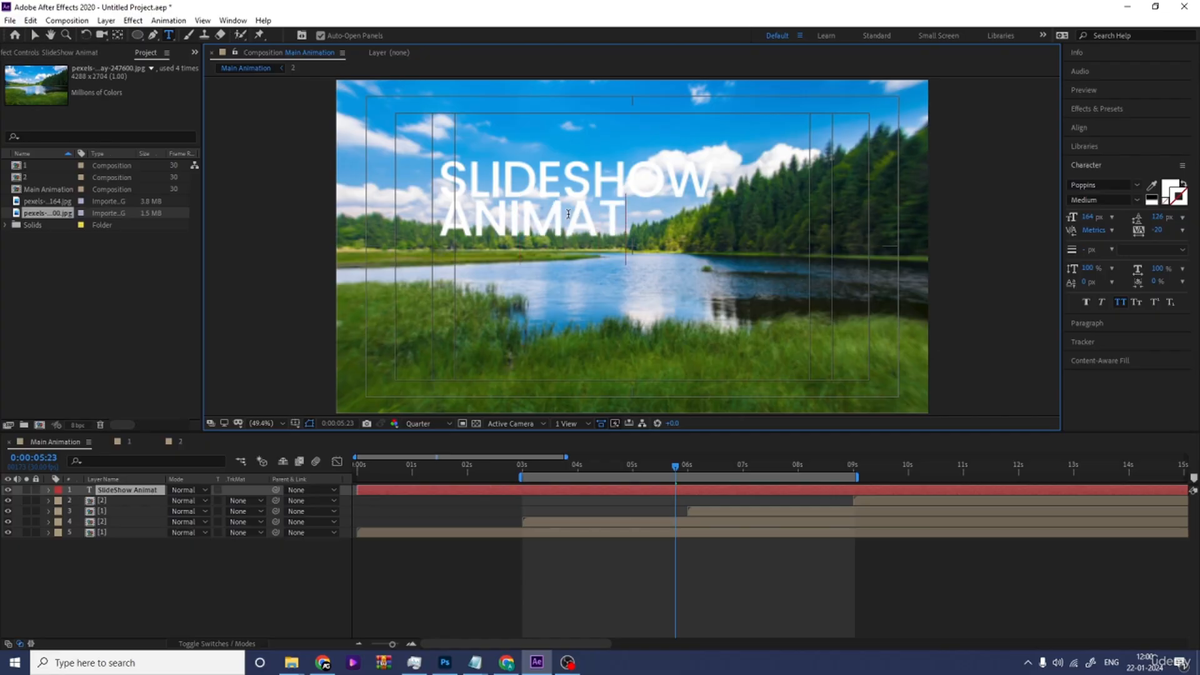
Step: Enlarge the title's second line, "Animation", beyond the first line and scale the whole text layer to 73%
{"action": "double_click", "coordinate": [545, 218]}
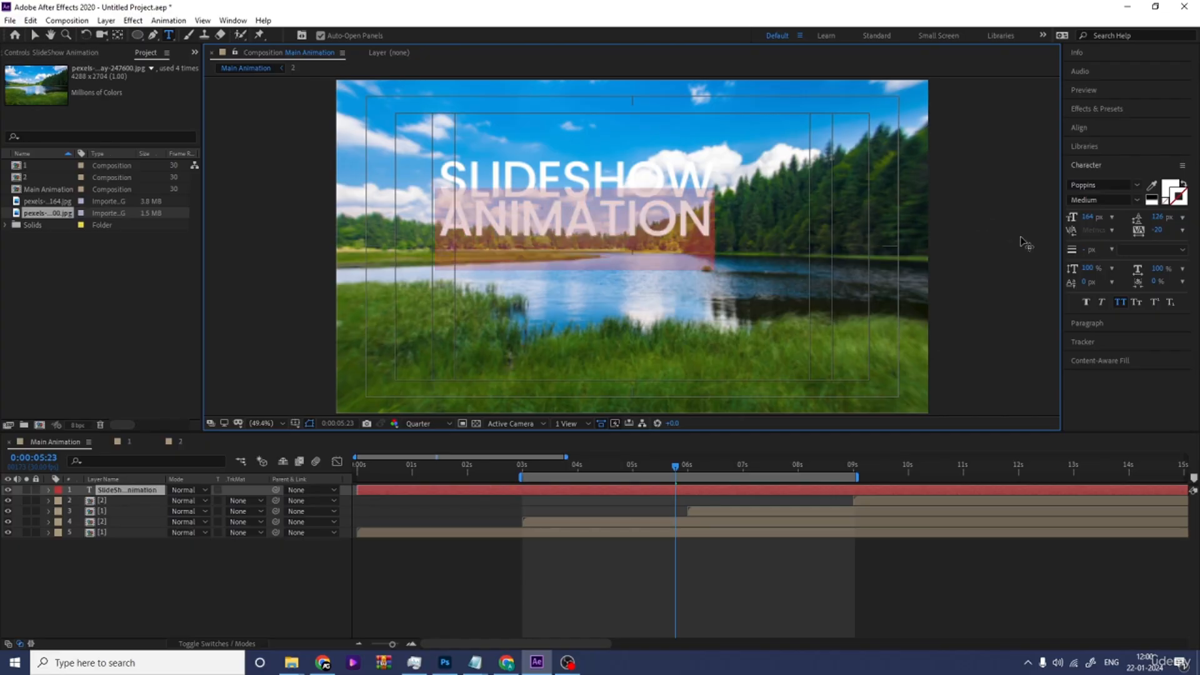
{"action": "left_click_drag", "start_coordinate": [1086, 217], "coordinate": [1160, 217]}
{"action": "left_click", "coordinate": [122, 490]}
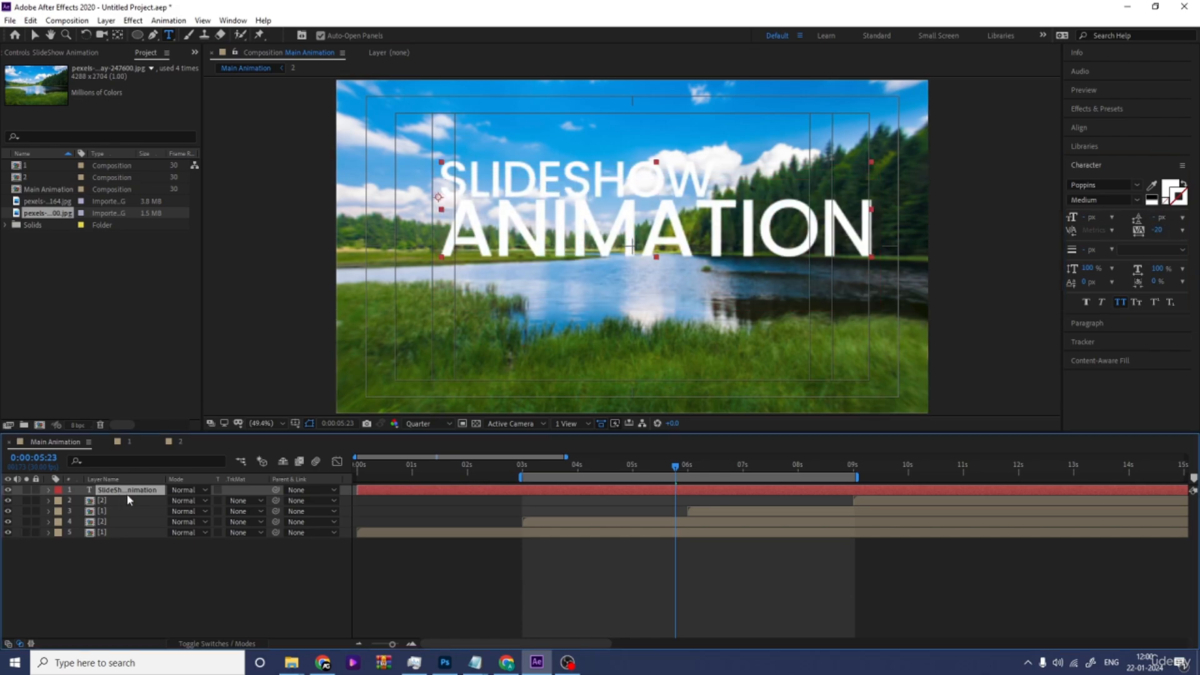
{"action": "key", "text": "s"}
{"action": "left_click_drag", "start_coordinate": [201, 501], "coordinate": [174, 501]}
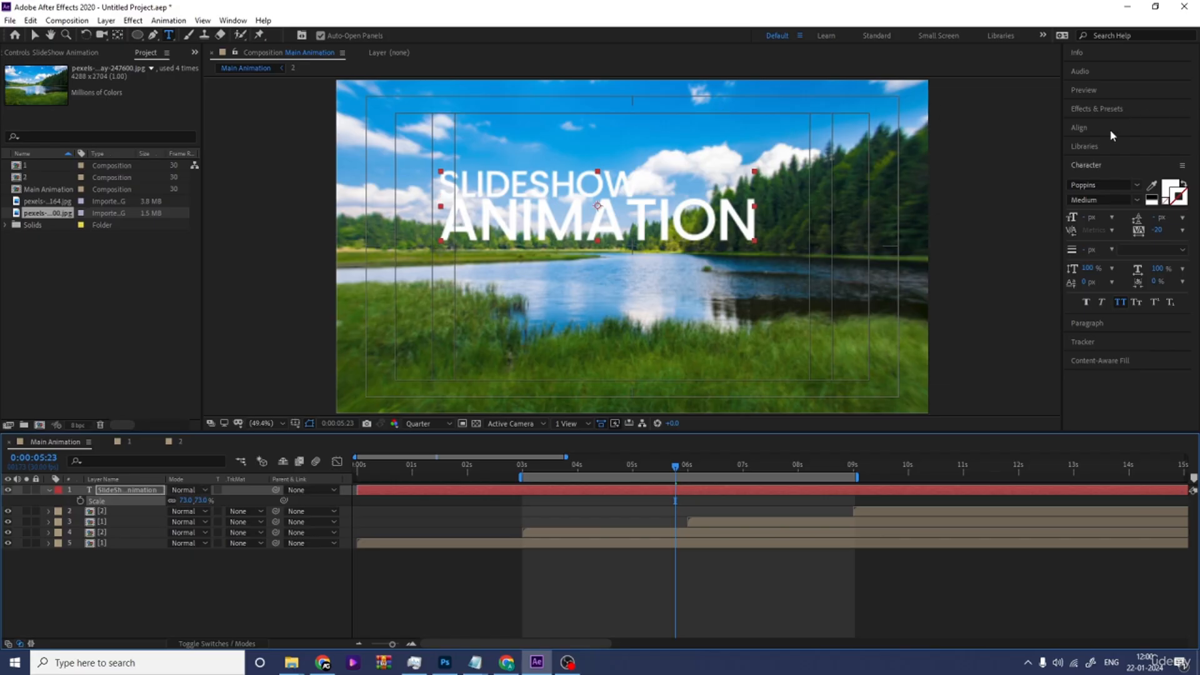
Step: Center the title horizontally and vertically in the composition, and shift it sideways to the left edge of the title-safe area
{"action": "left_click", "coordinate": [1081, 128]}
{"action": "left_click", "coordinate": [1095, 160]}
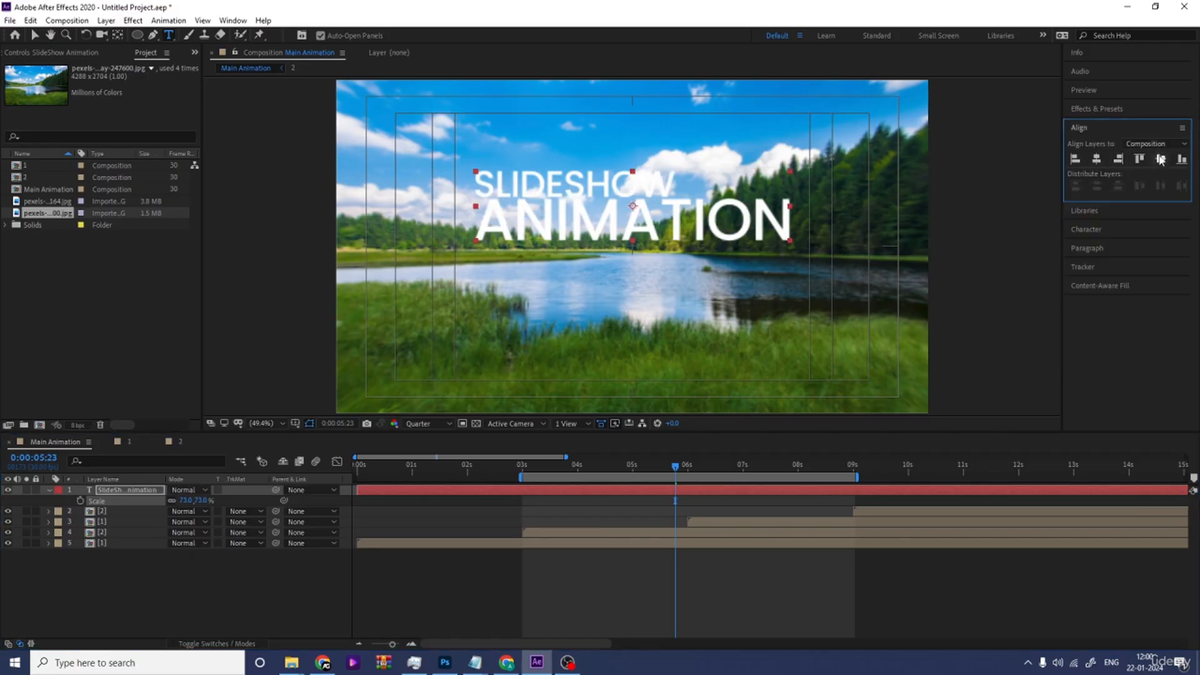
{"action": "left_click", "coordinate": [1160, 159]}
{"action": "key", "text": "v"}
{"action": "left_click_drag", "start_coordinate": [538, 258], "coordinate": [461, 259]}
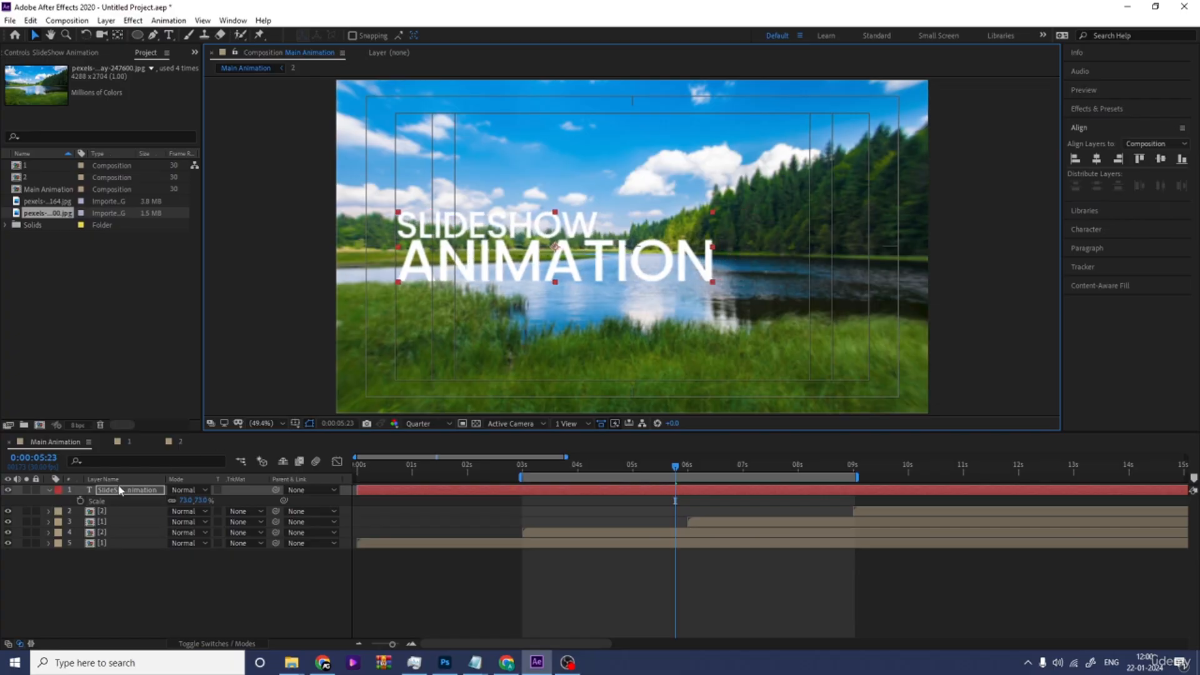
Step: Duplicate the title layer and turn the lower copy into a 277% outline with no fill and a 0.2 px white stroke
{"action": "key", "text": "ctrl+d"}
{"action": "left_click_drag", "start_coordinate": [188, 511], "coordinate": [573, 388]}
{"action": "left_click", "coordinate": [1087, 230]}
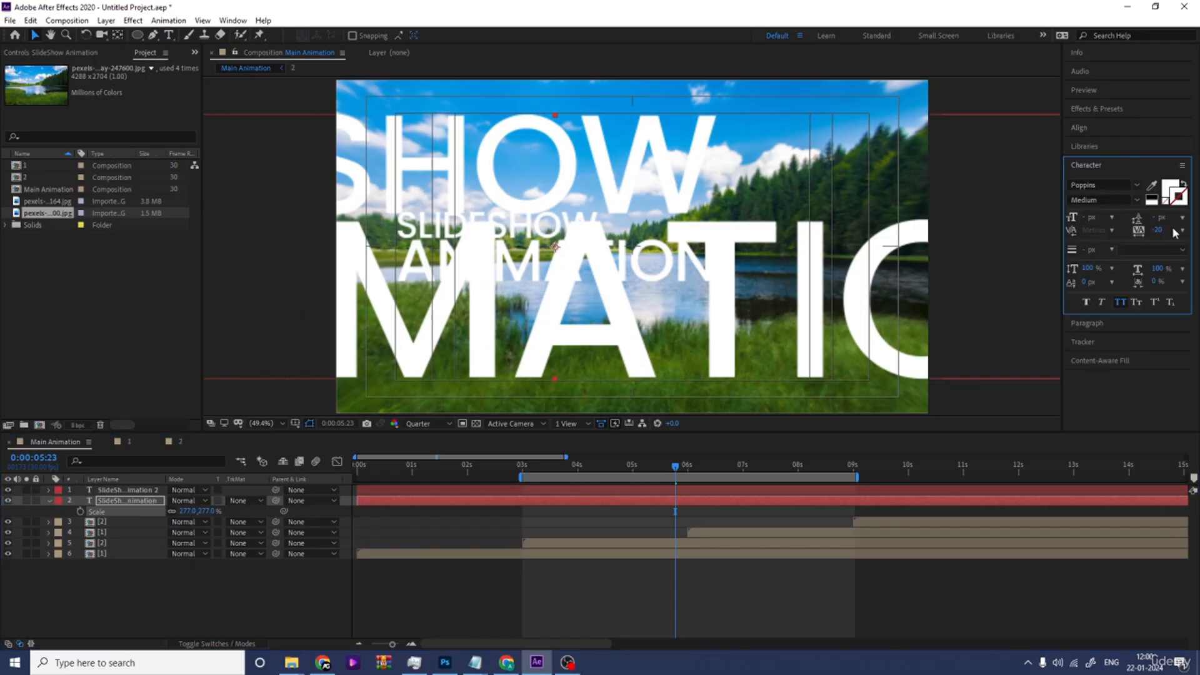
{"action": "left_click", "coordinate": [1165, 200]}
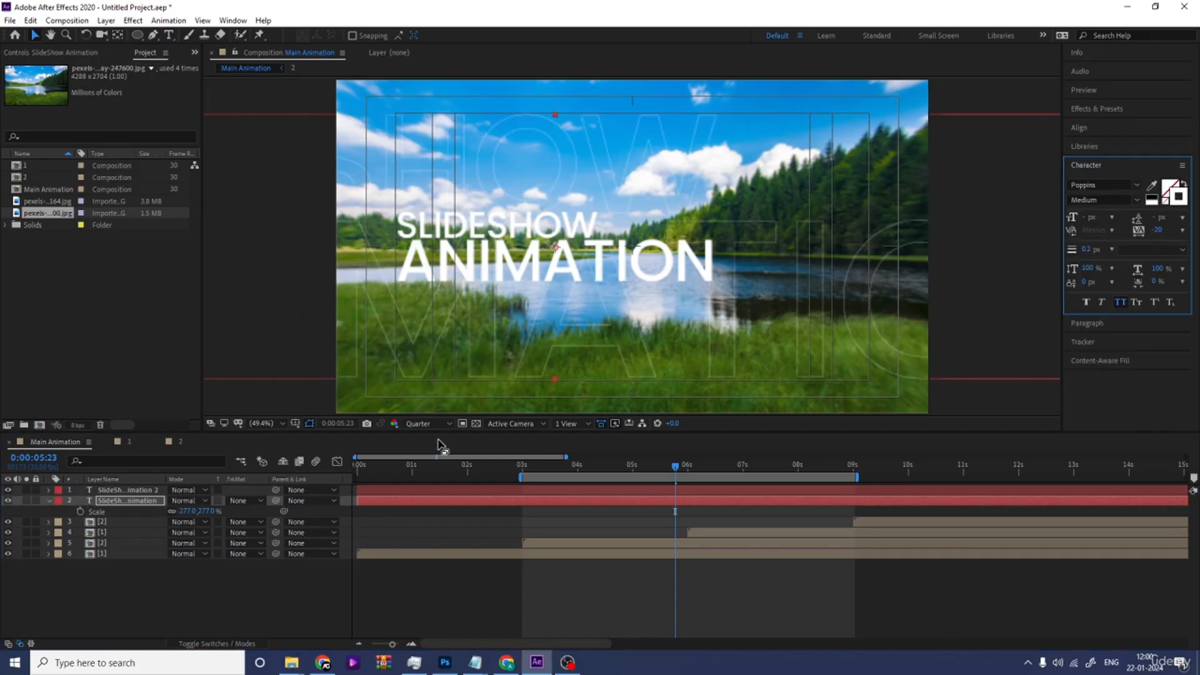
Step: Set the composition preview resolution to Full and move the current time to 6 seconds
{"action": "left_click", "coordinate": [429, 423]}
{"action": "left_click", "coordinate": [428, 450]}
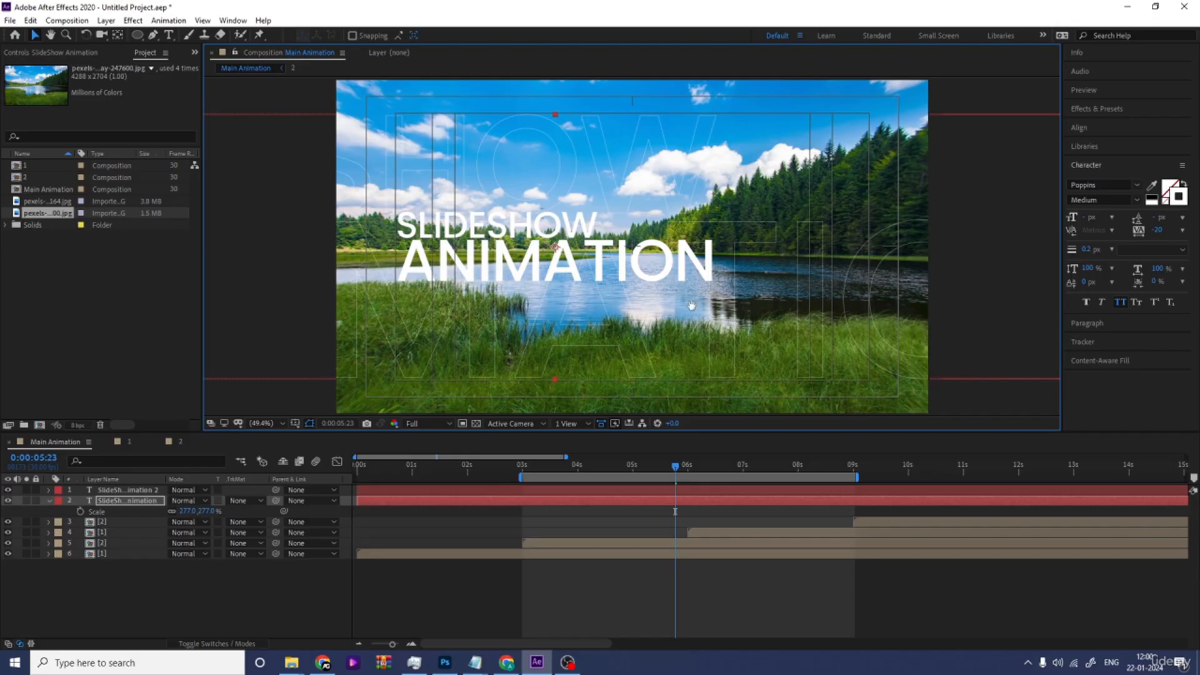
{"action": "key", "text": "Page_Down"}
Step: Apply a Drop Shadow effect to the smaller filled title layer and set its softness to 211
{"action": "left_click", "coordinate": [646, 490]}
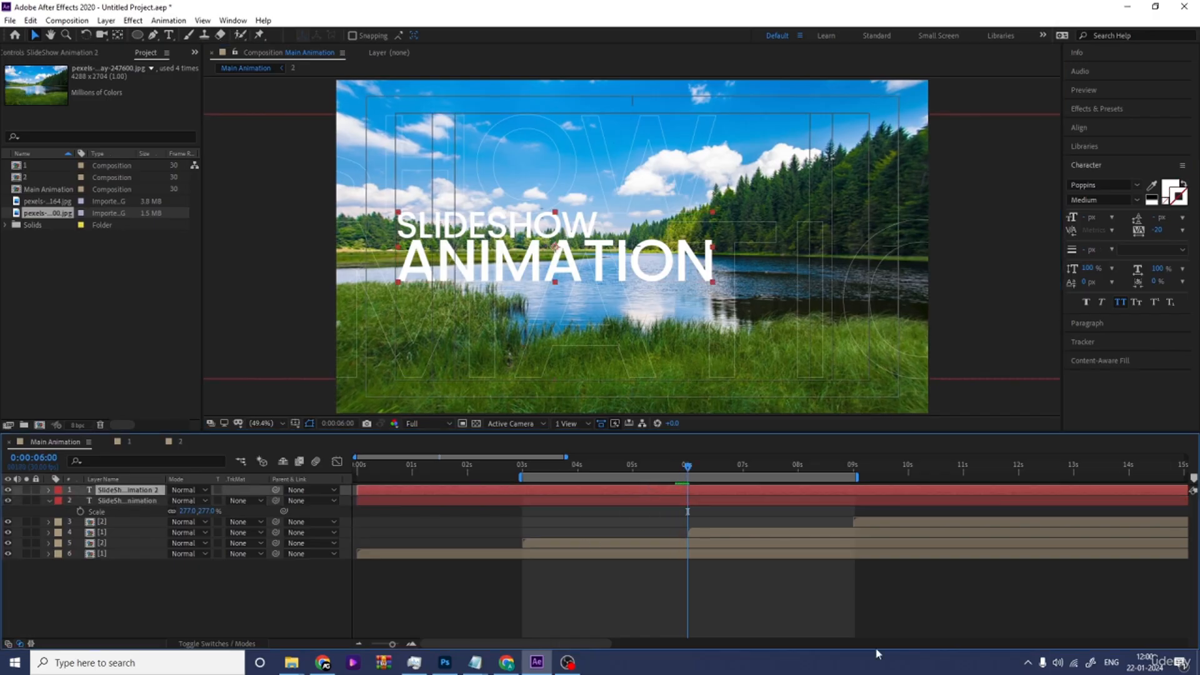
{"action": "left_click", "coordinate": [1095, 110]}
{"action": "left_click", "coordinate": [1117, 125]}
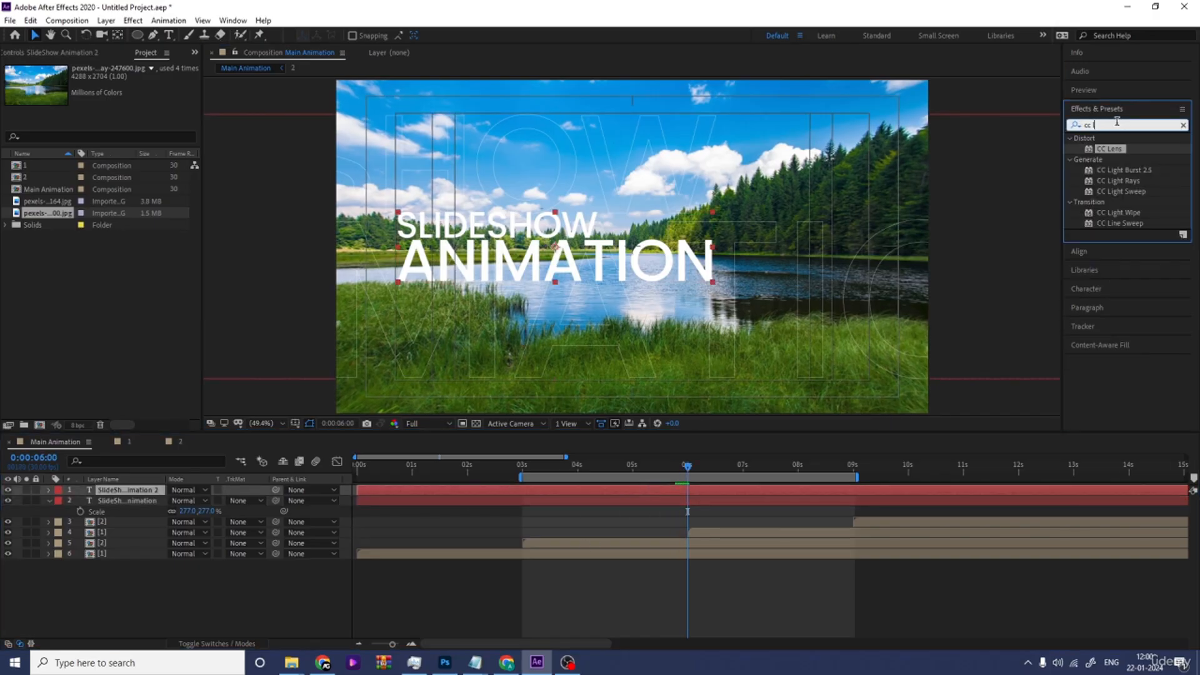
{"action": "type", "text": "dro"}
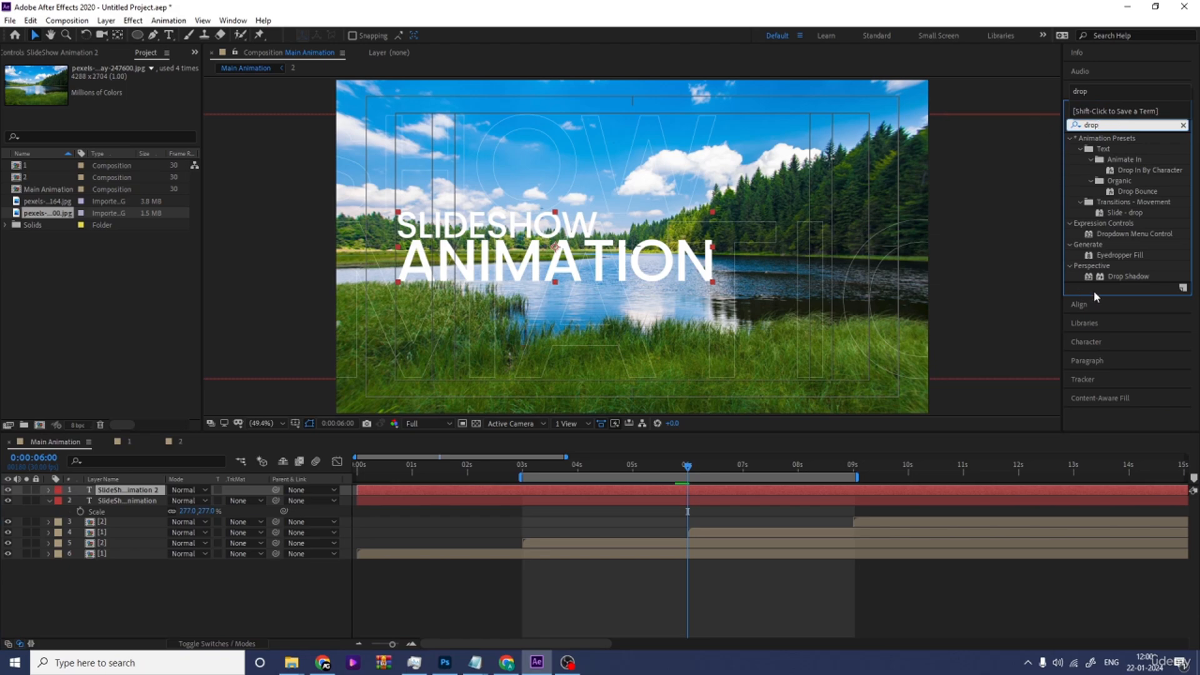
{"action": "type", "text": "p"}
{"action": "double_click", "coordinate": [1128, 276]}
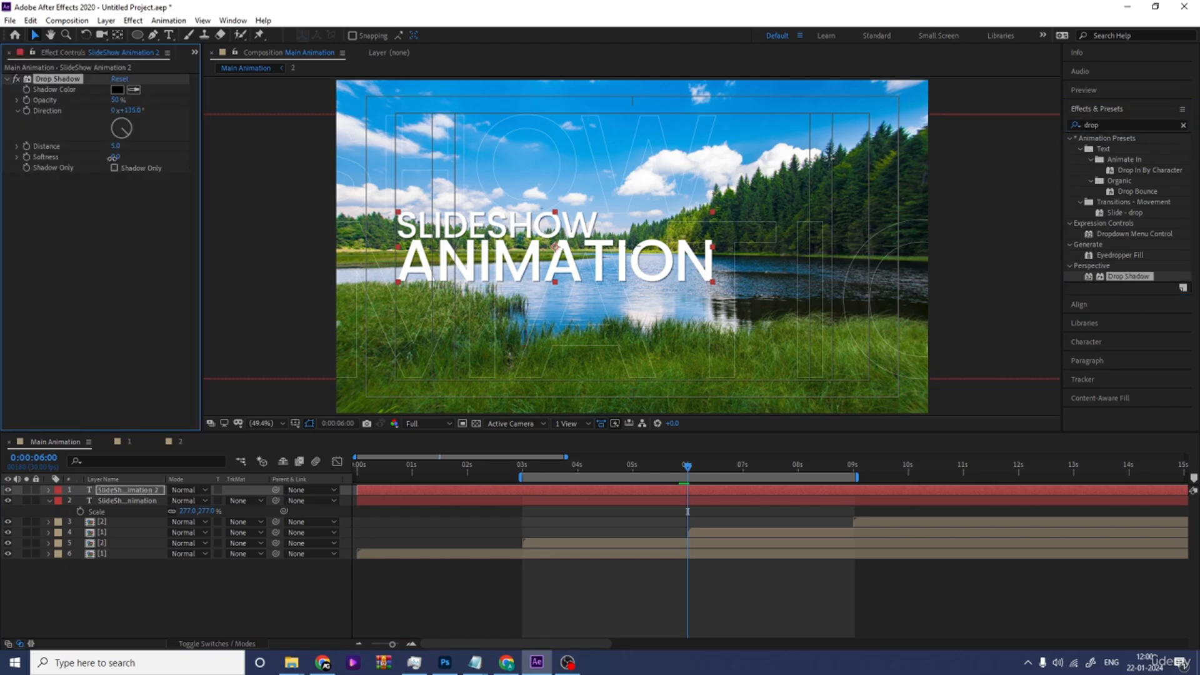
{"action": "left_click_drag", "start_coordinate": [115, 157], "coordinate": [202, 148]}
Step: Preview the slideshow from 6 seconds with the shadowed title and the outline text over the photos
{"action": "key", "text": "space"}
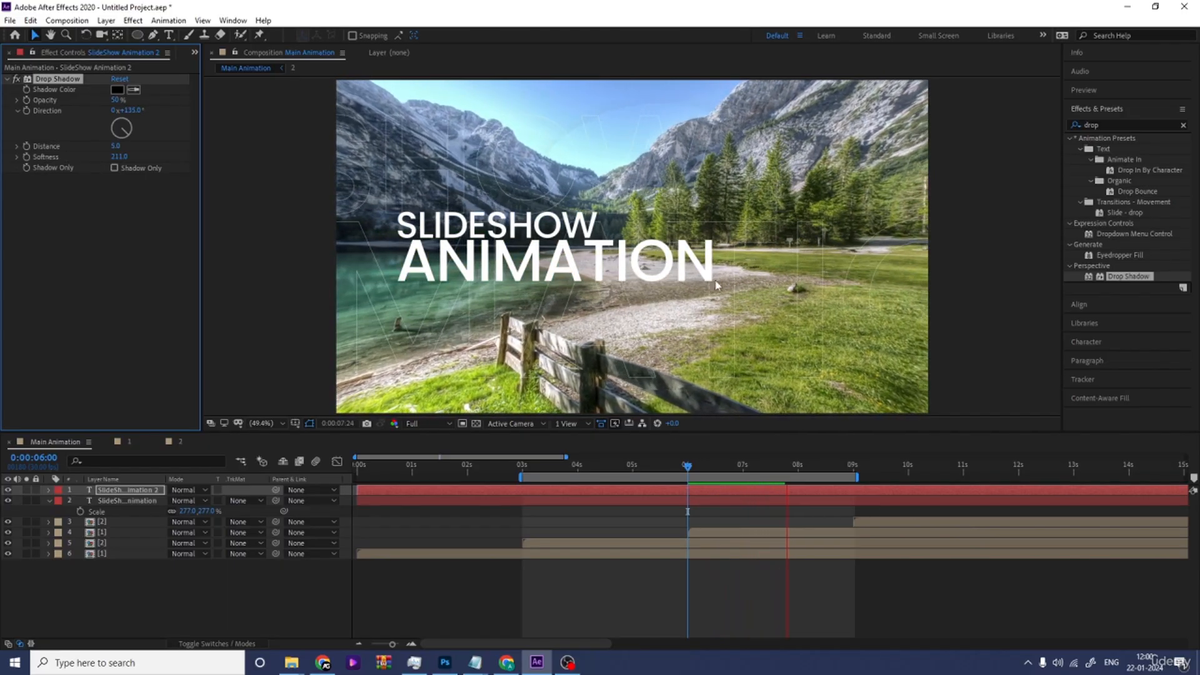
{"action": "key", "text": "space"}
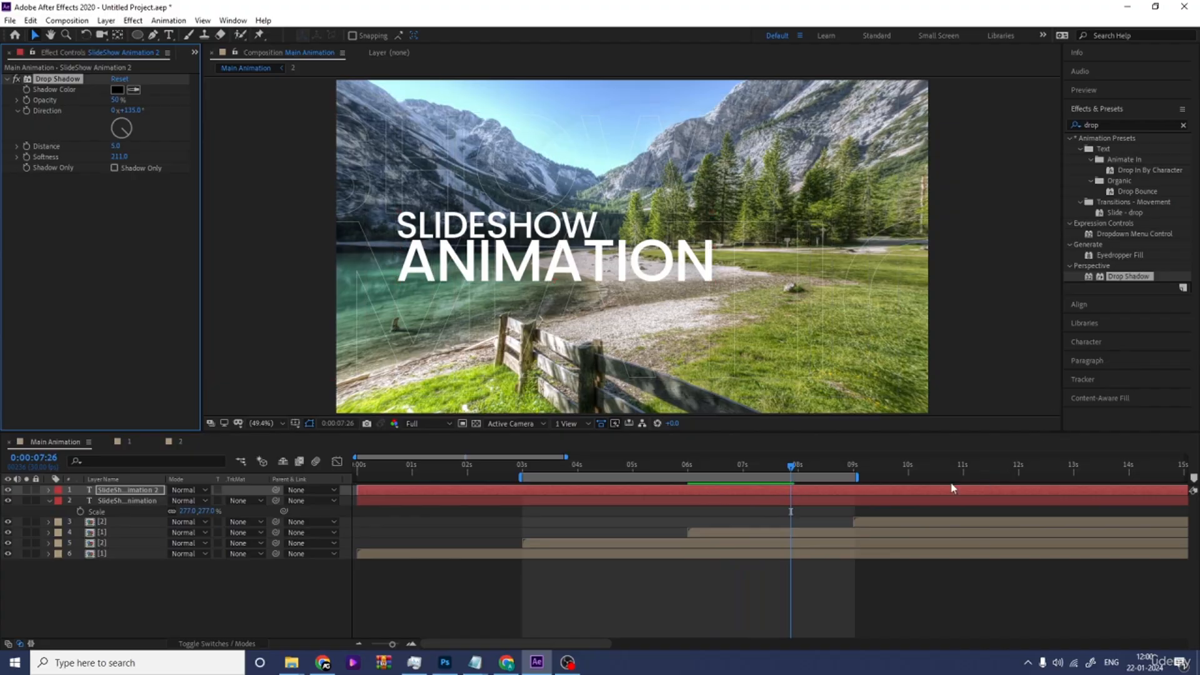
{"action": "left_click", "coordinate": [575, 592]}
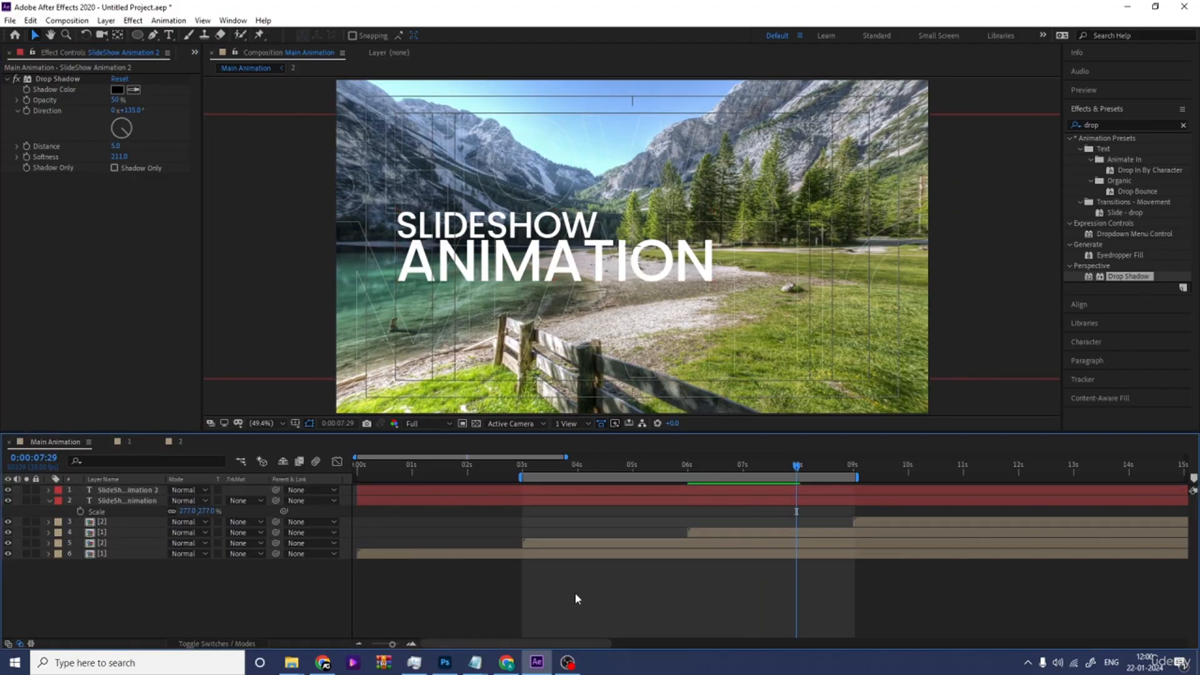